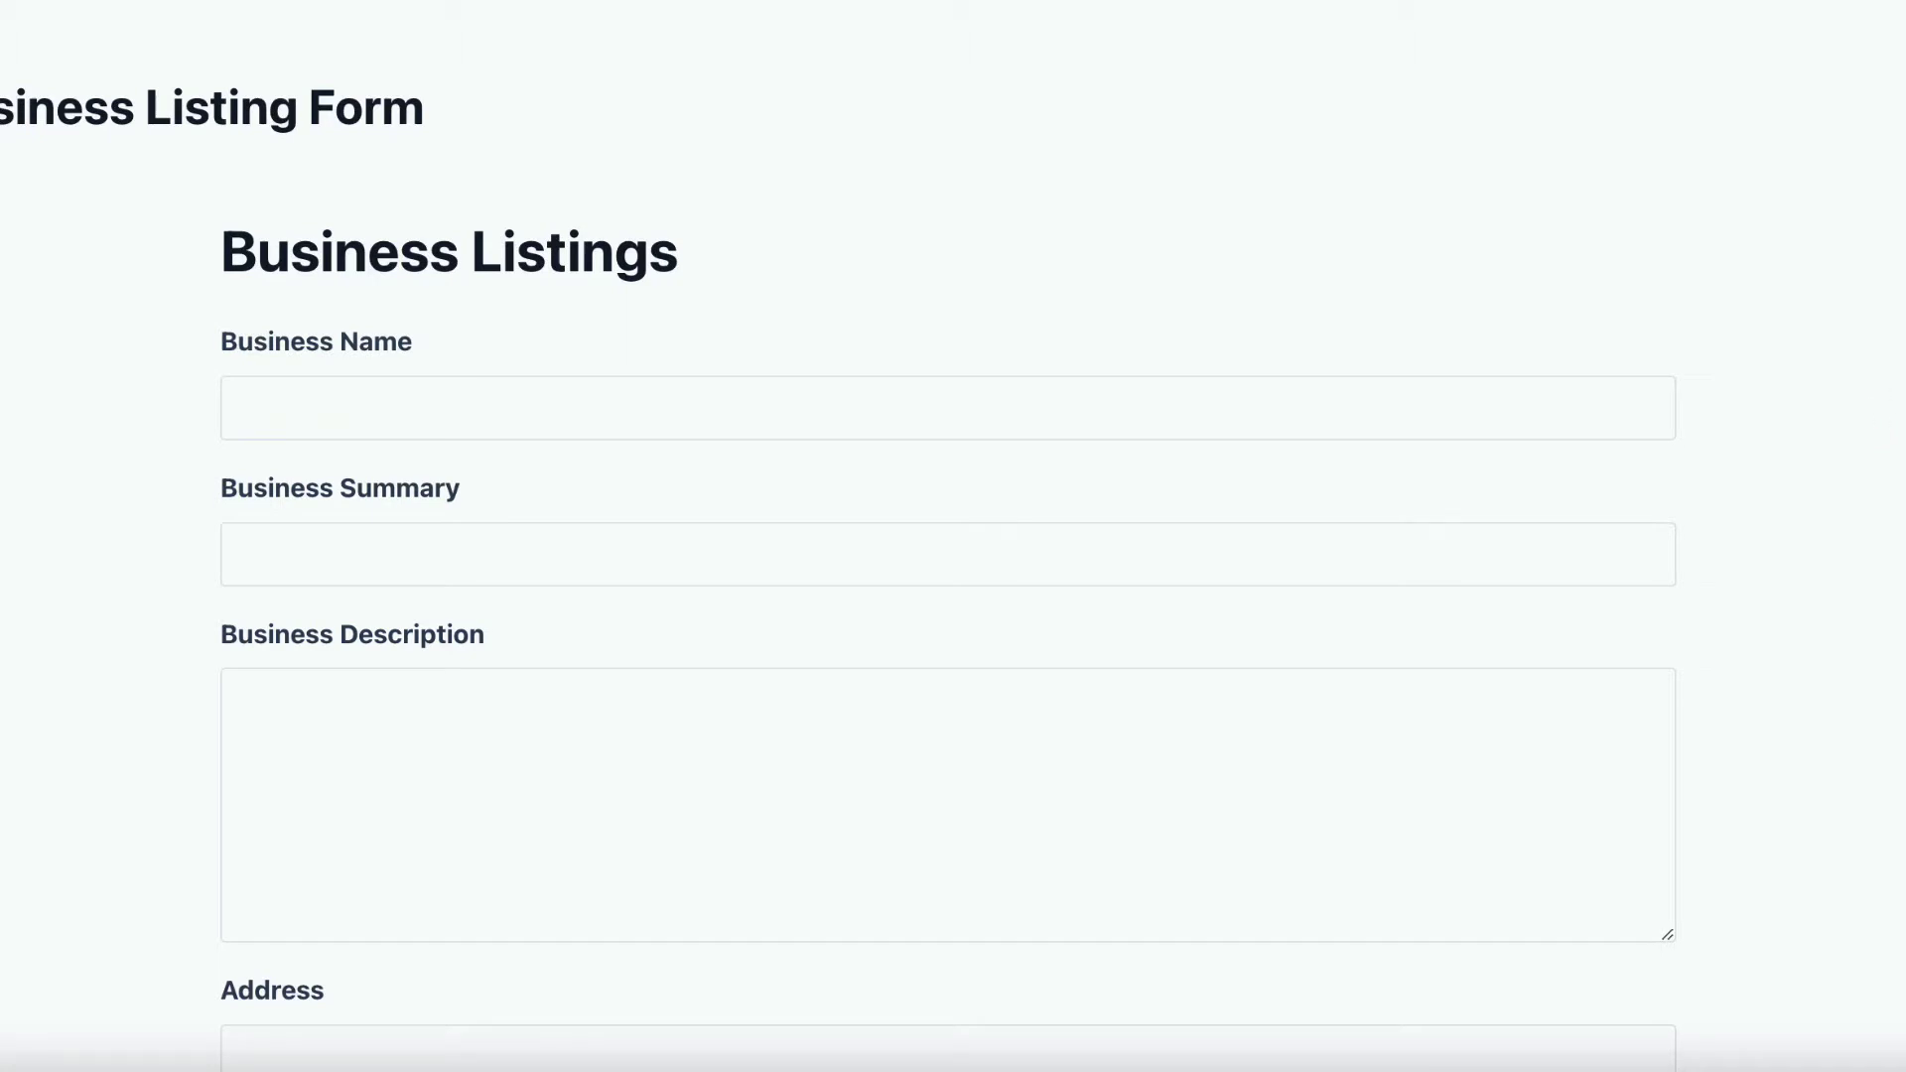
scroll(948, 595, "down", 1)
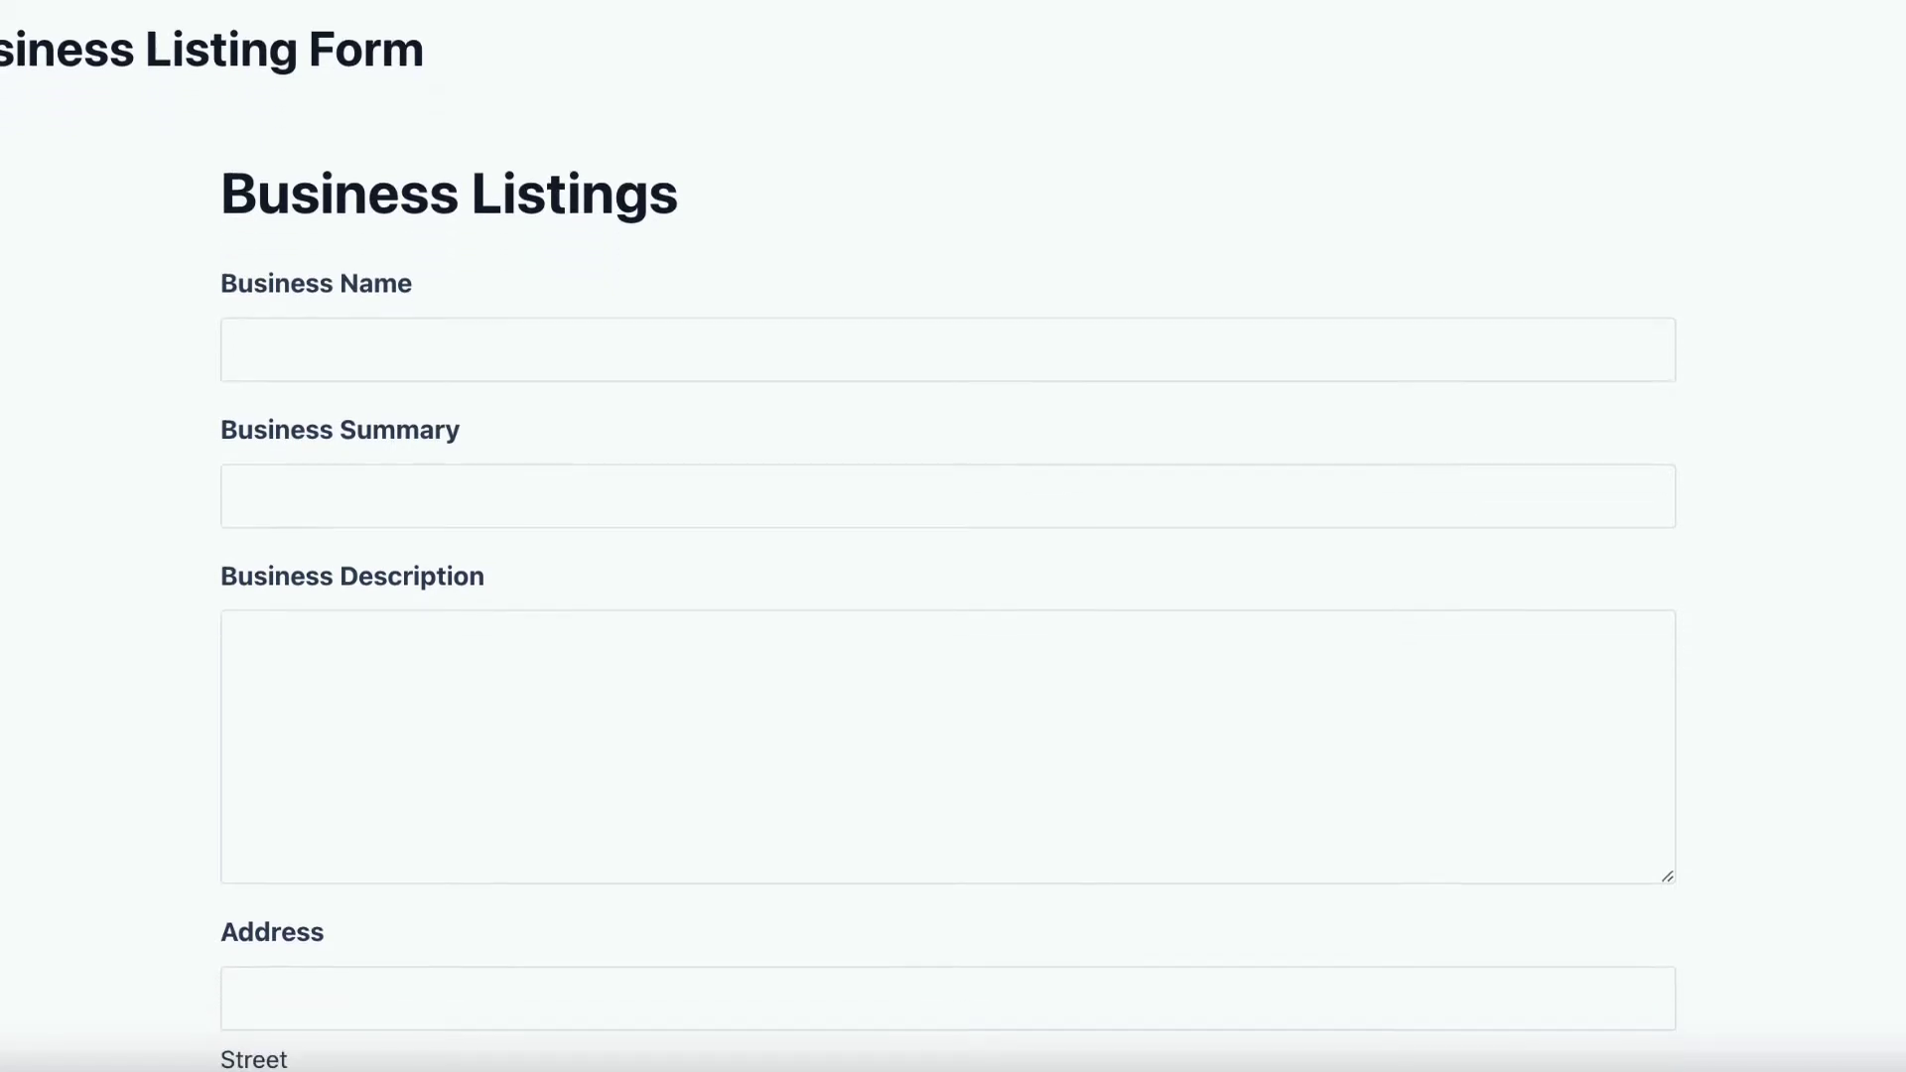
scroll(948, 536, "down", 10)
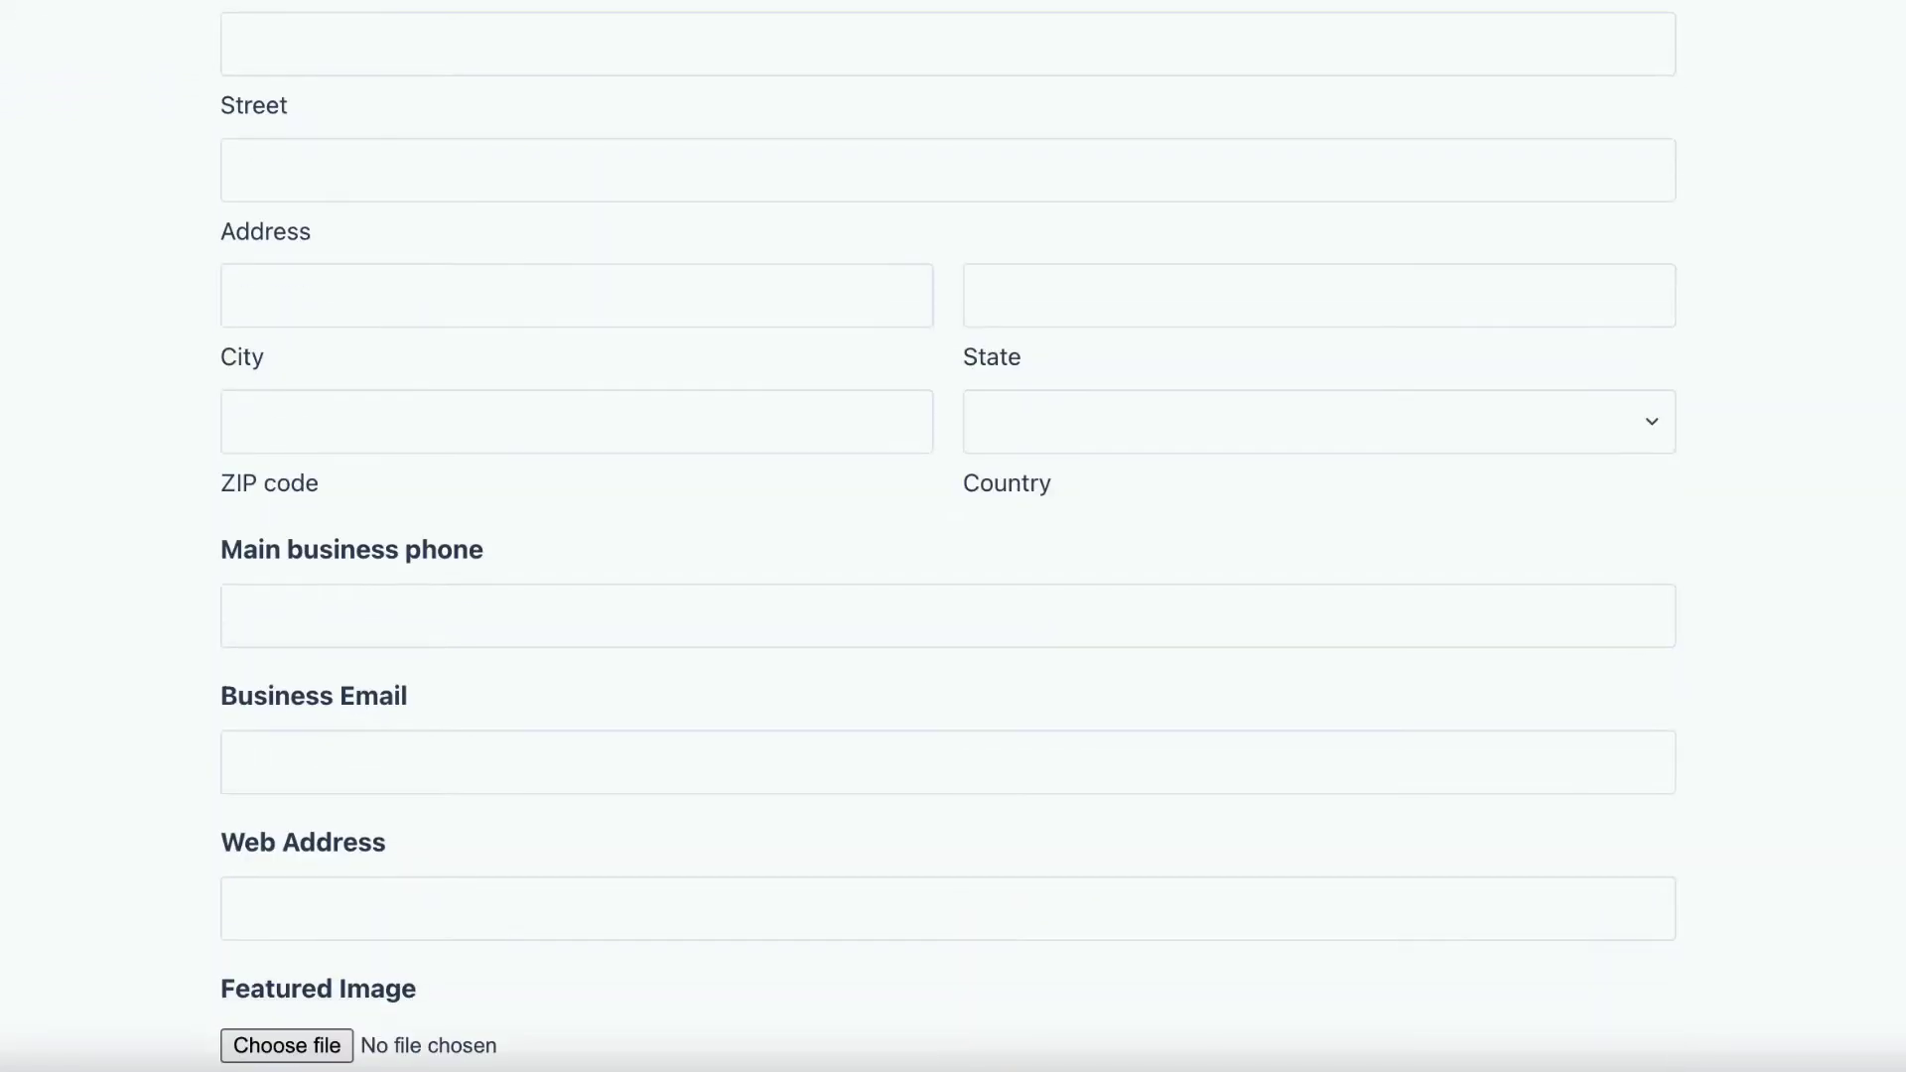
scroll(948, 536, "up", 9)
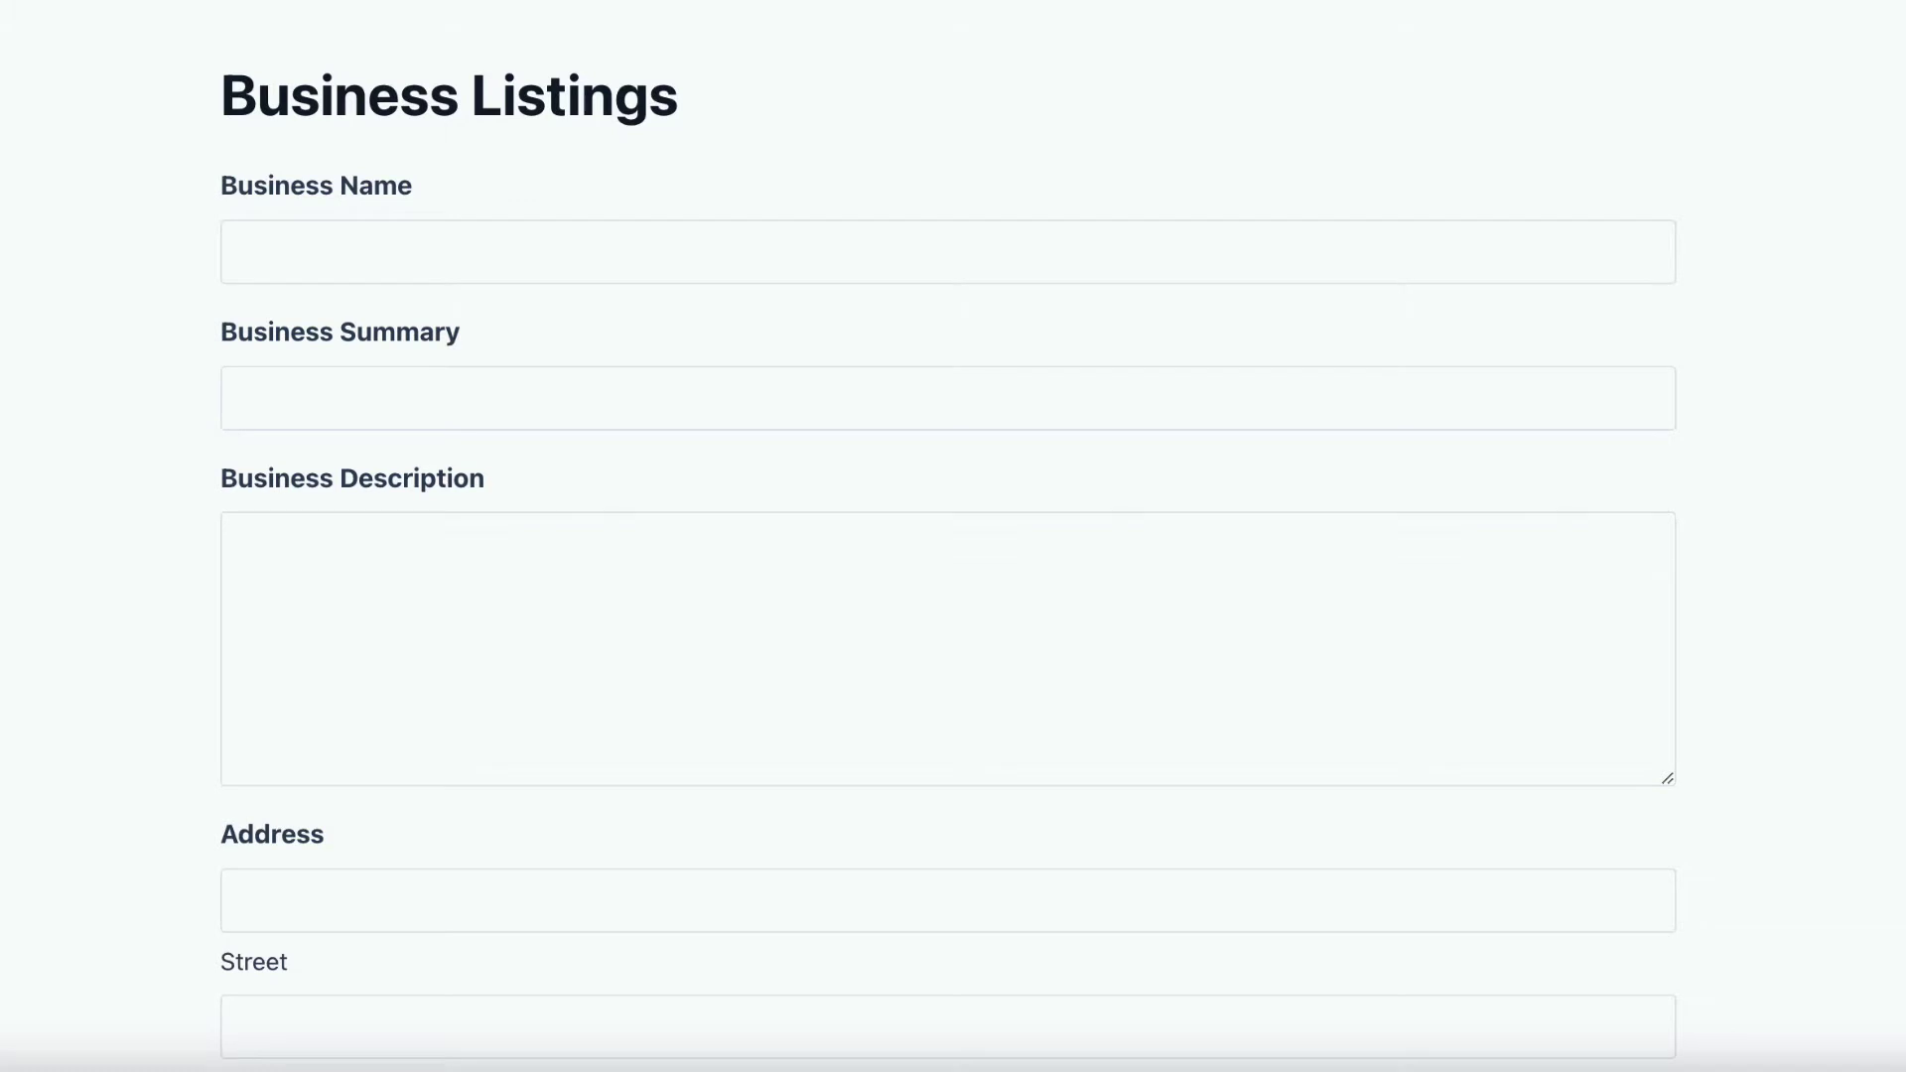
scroll(948, 536, "down", 9)
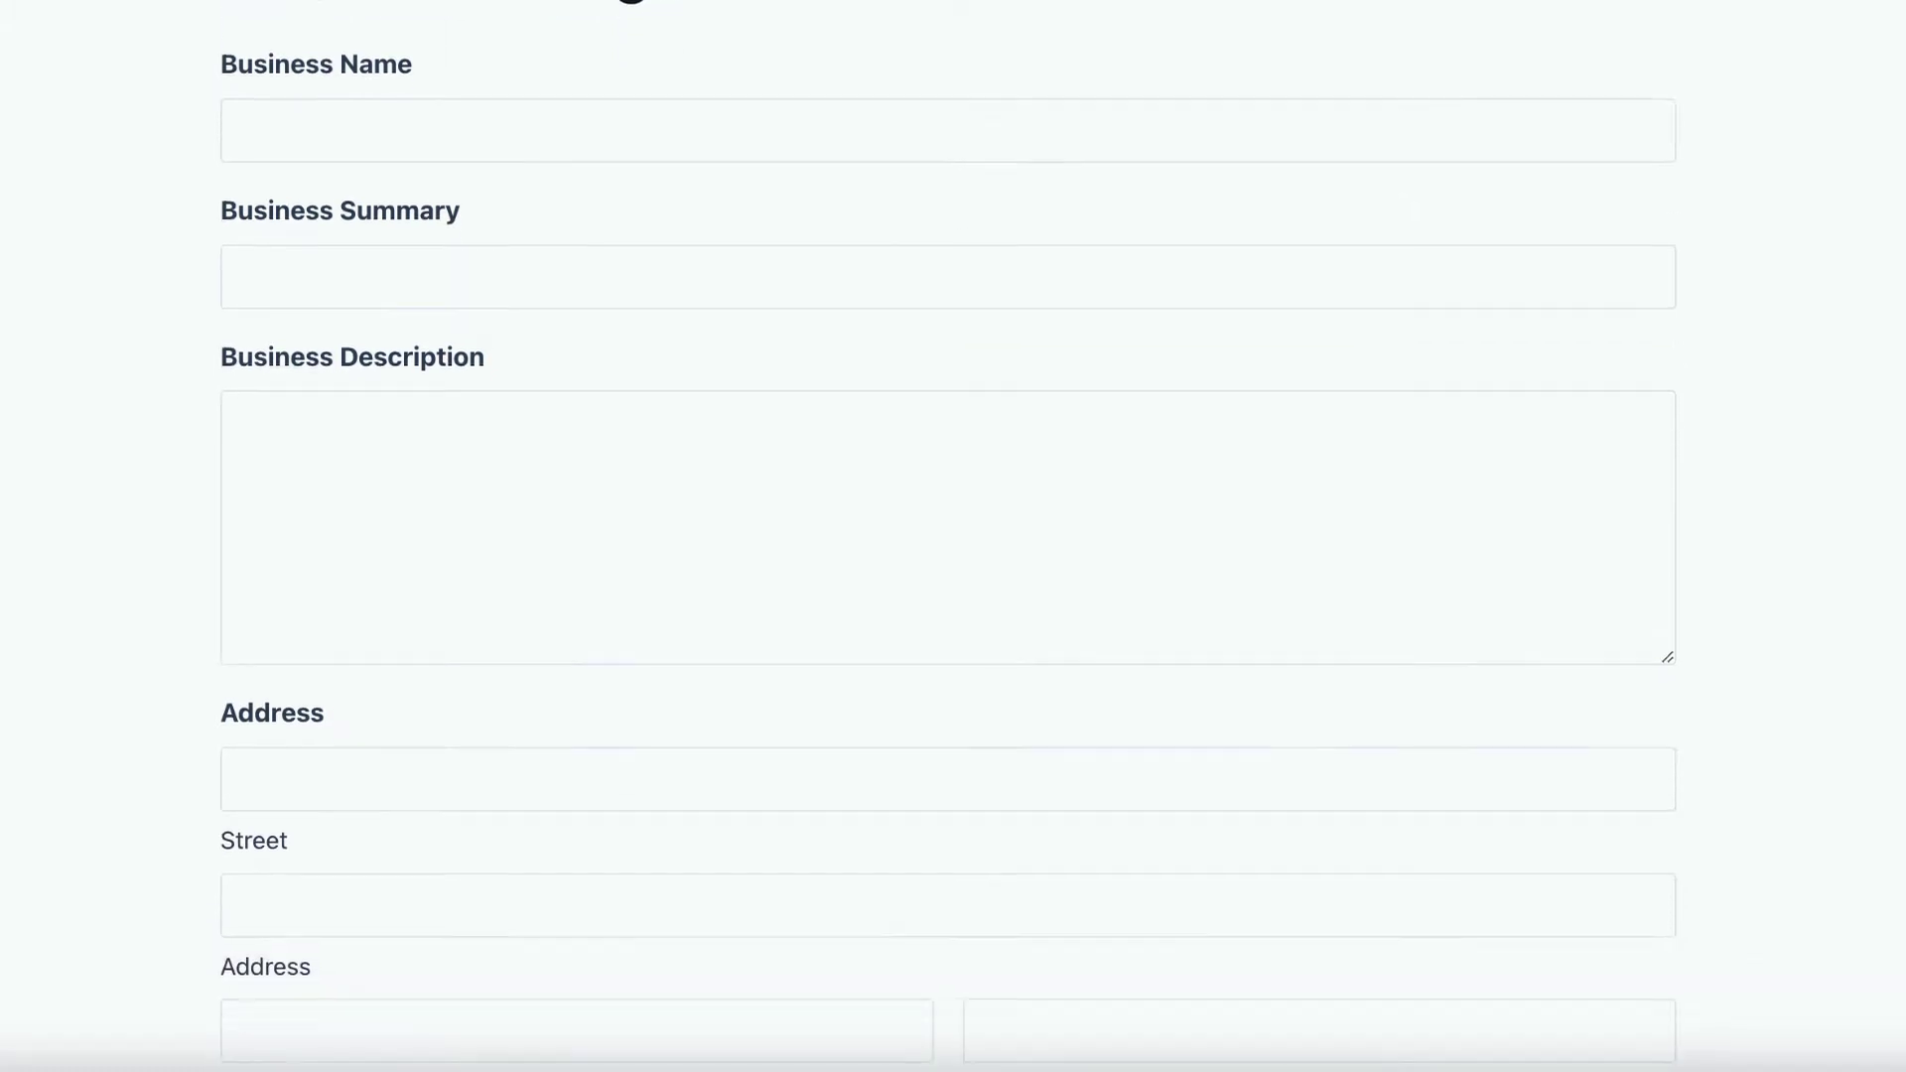
scroll(264, 996, "down", 3)
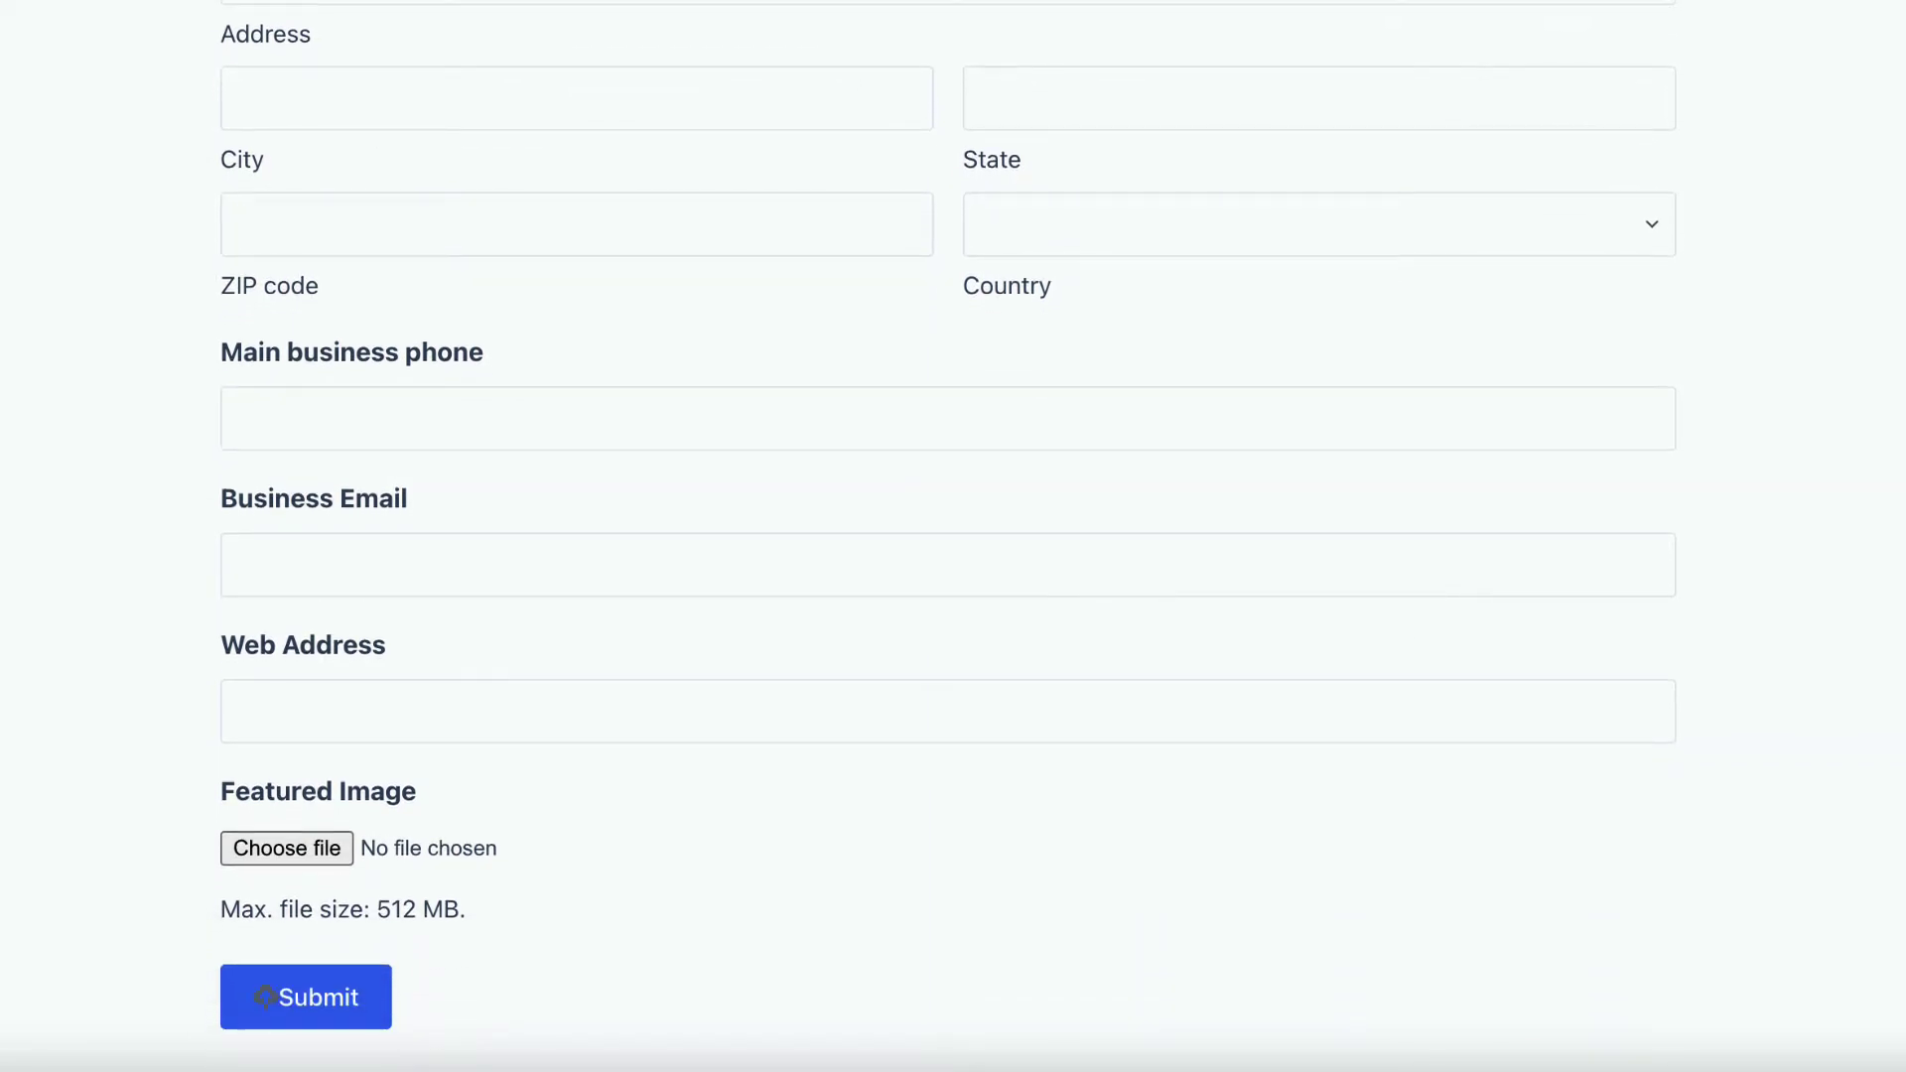
scroll(948, 536, "down", 2)
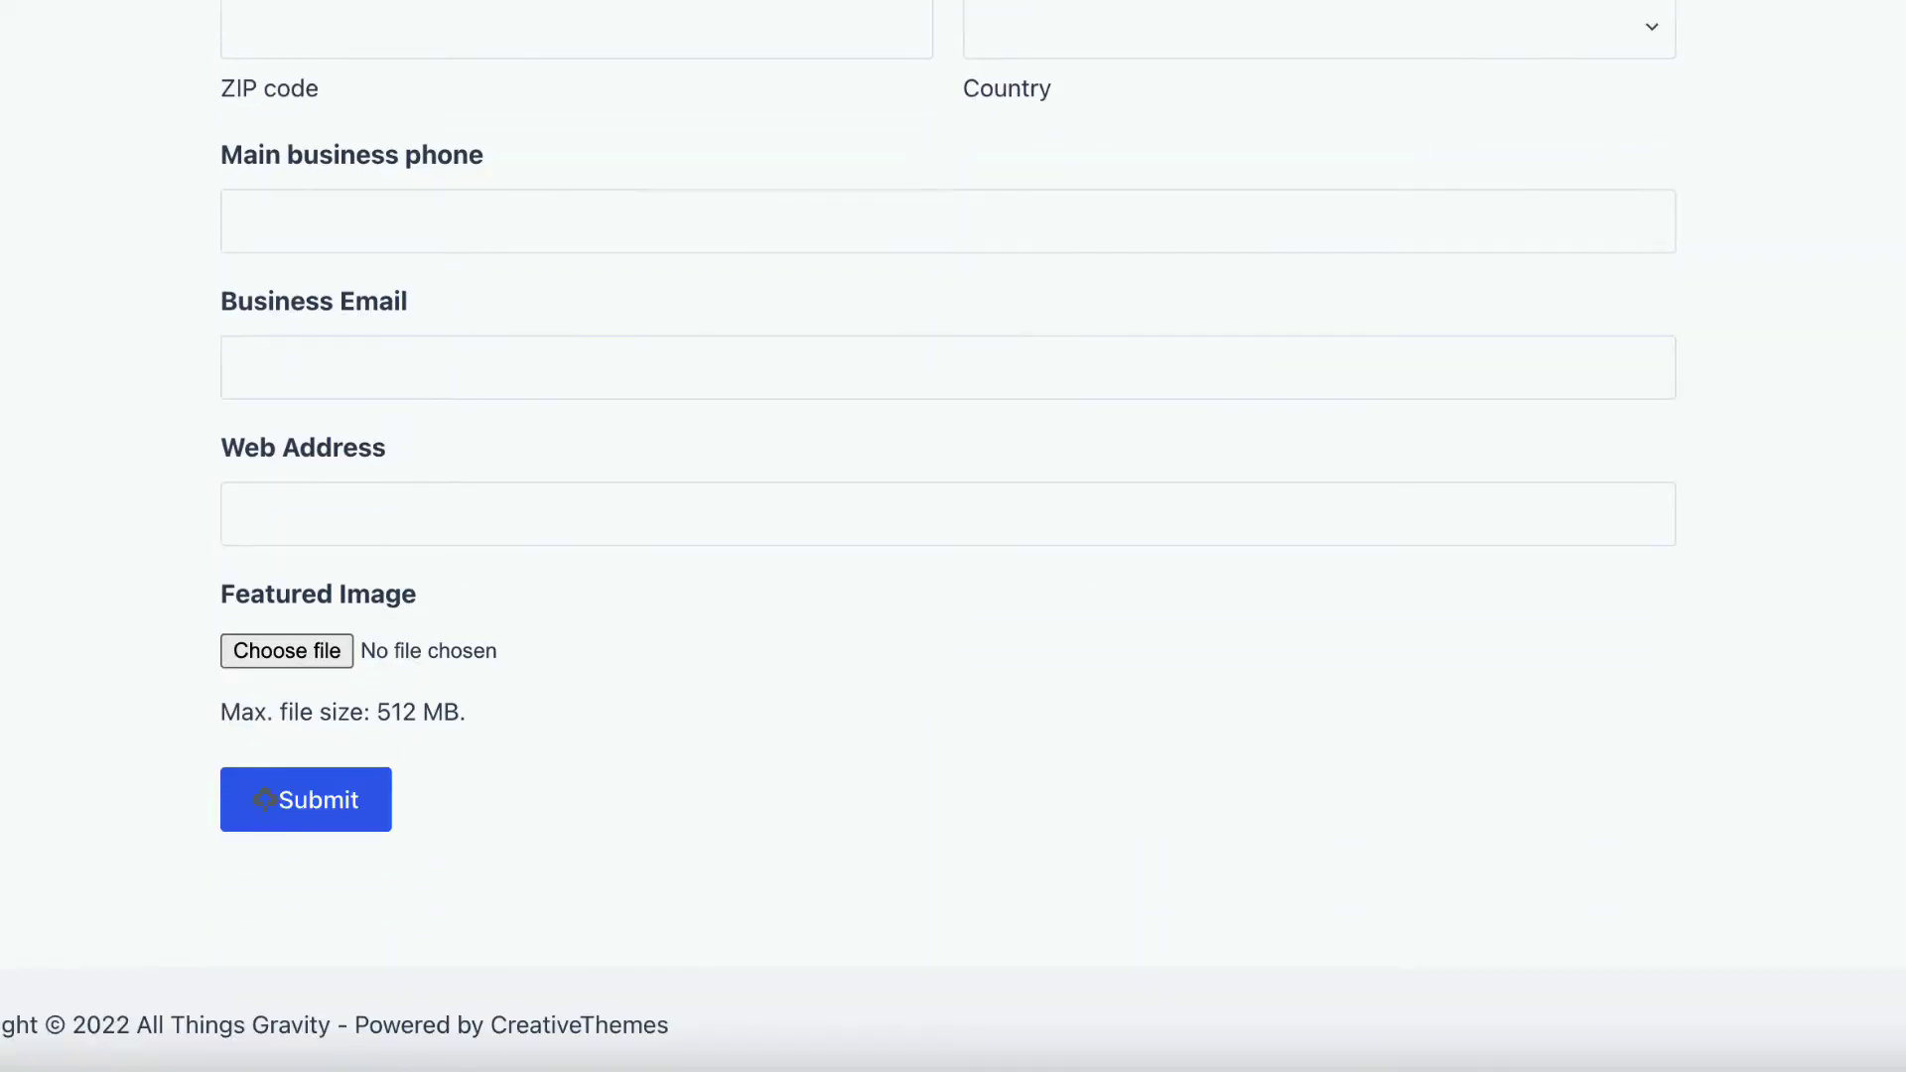
scroll(264, 800, "up", 12)
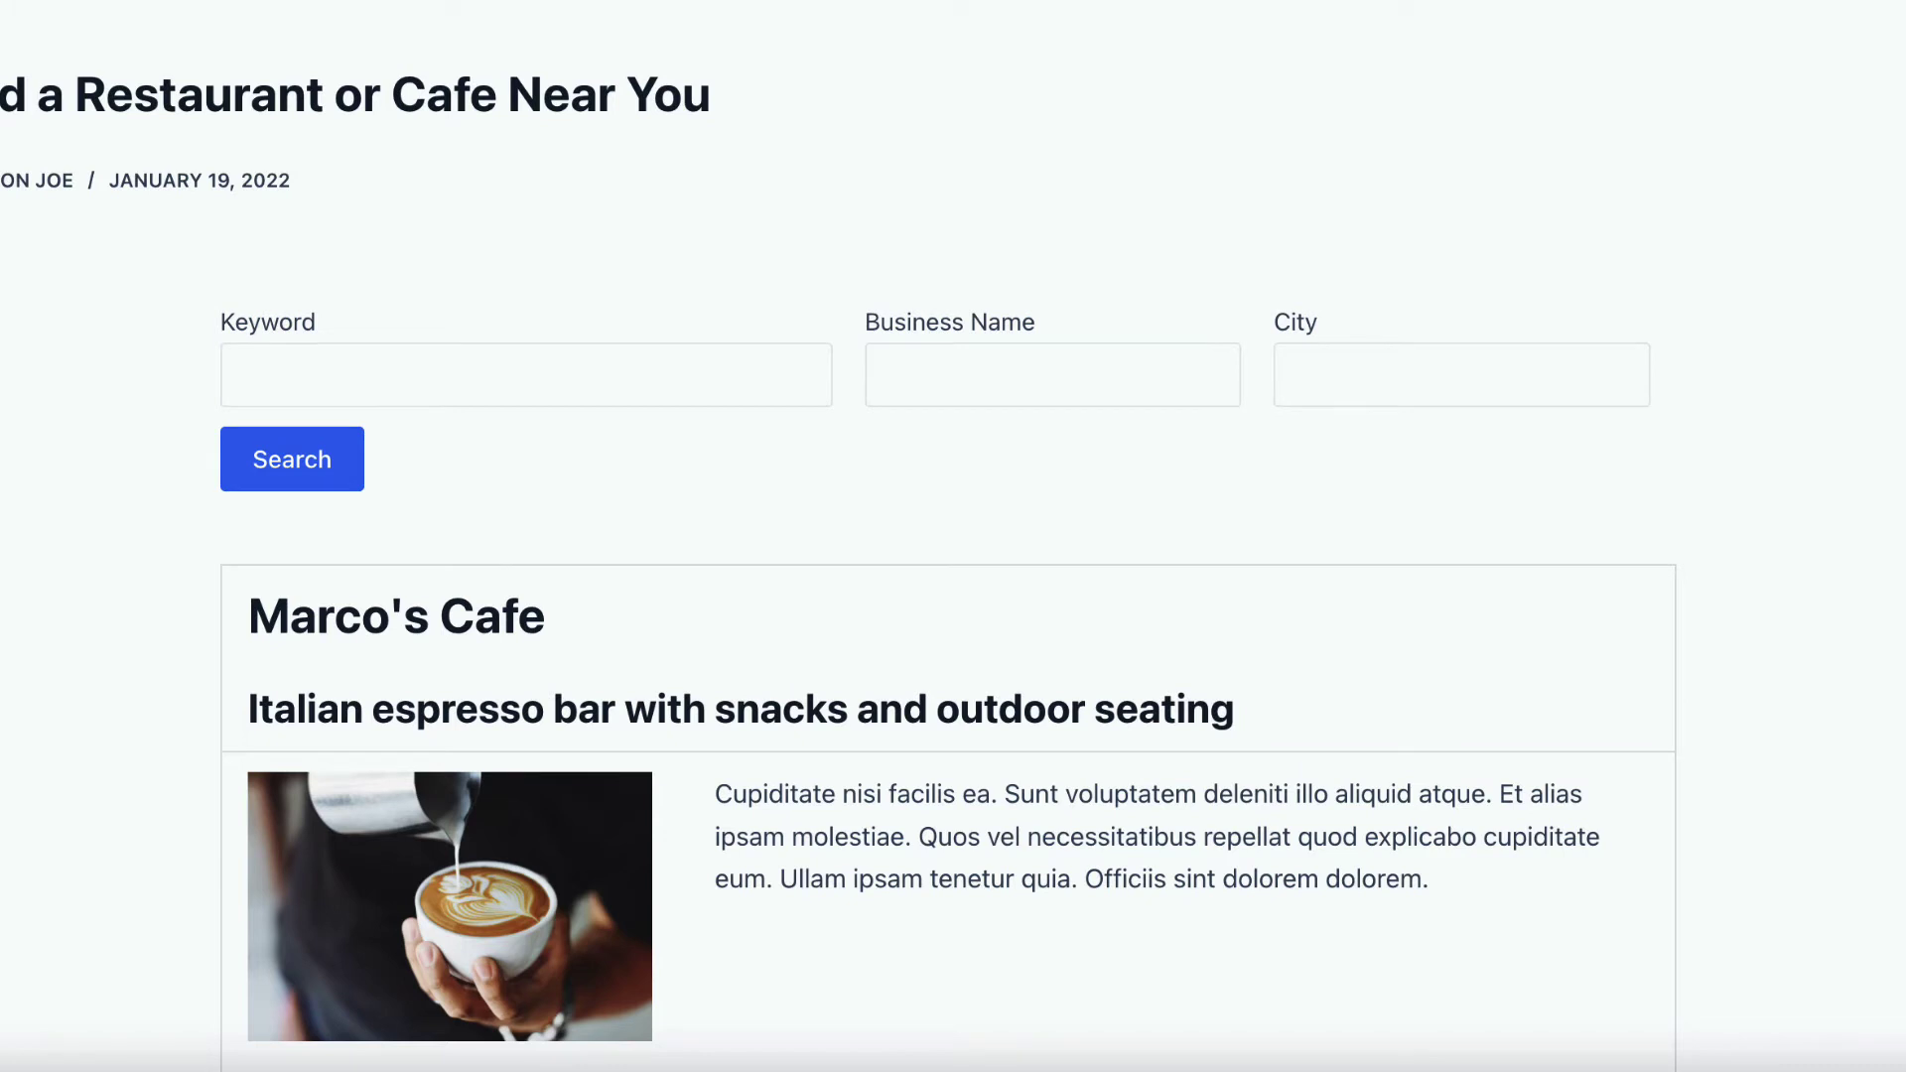
Scroll through the directory listings for Marco's Cafe, Napoli Garden and Veggie Cafe.
scroll(948, 596, "down", 3)
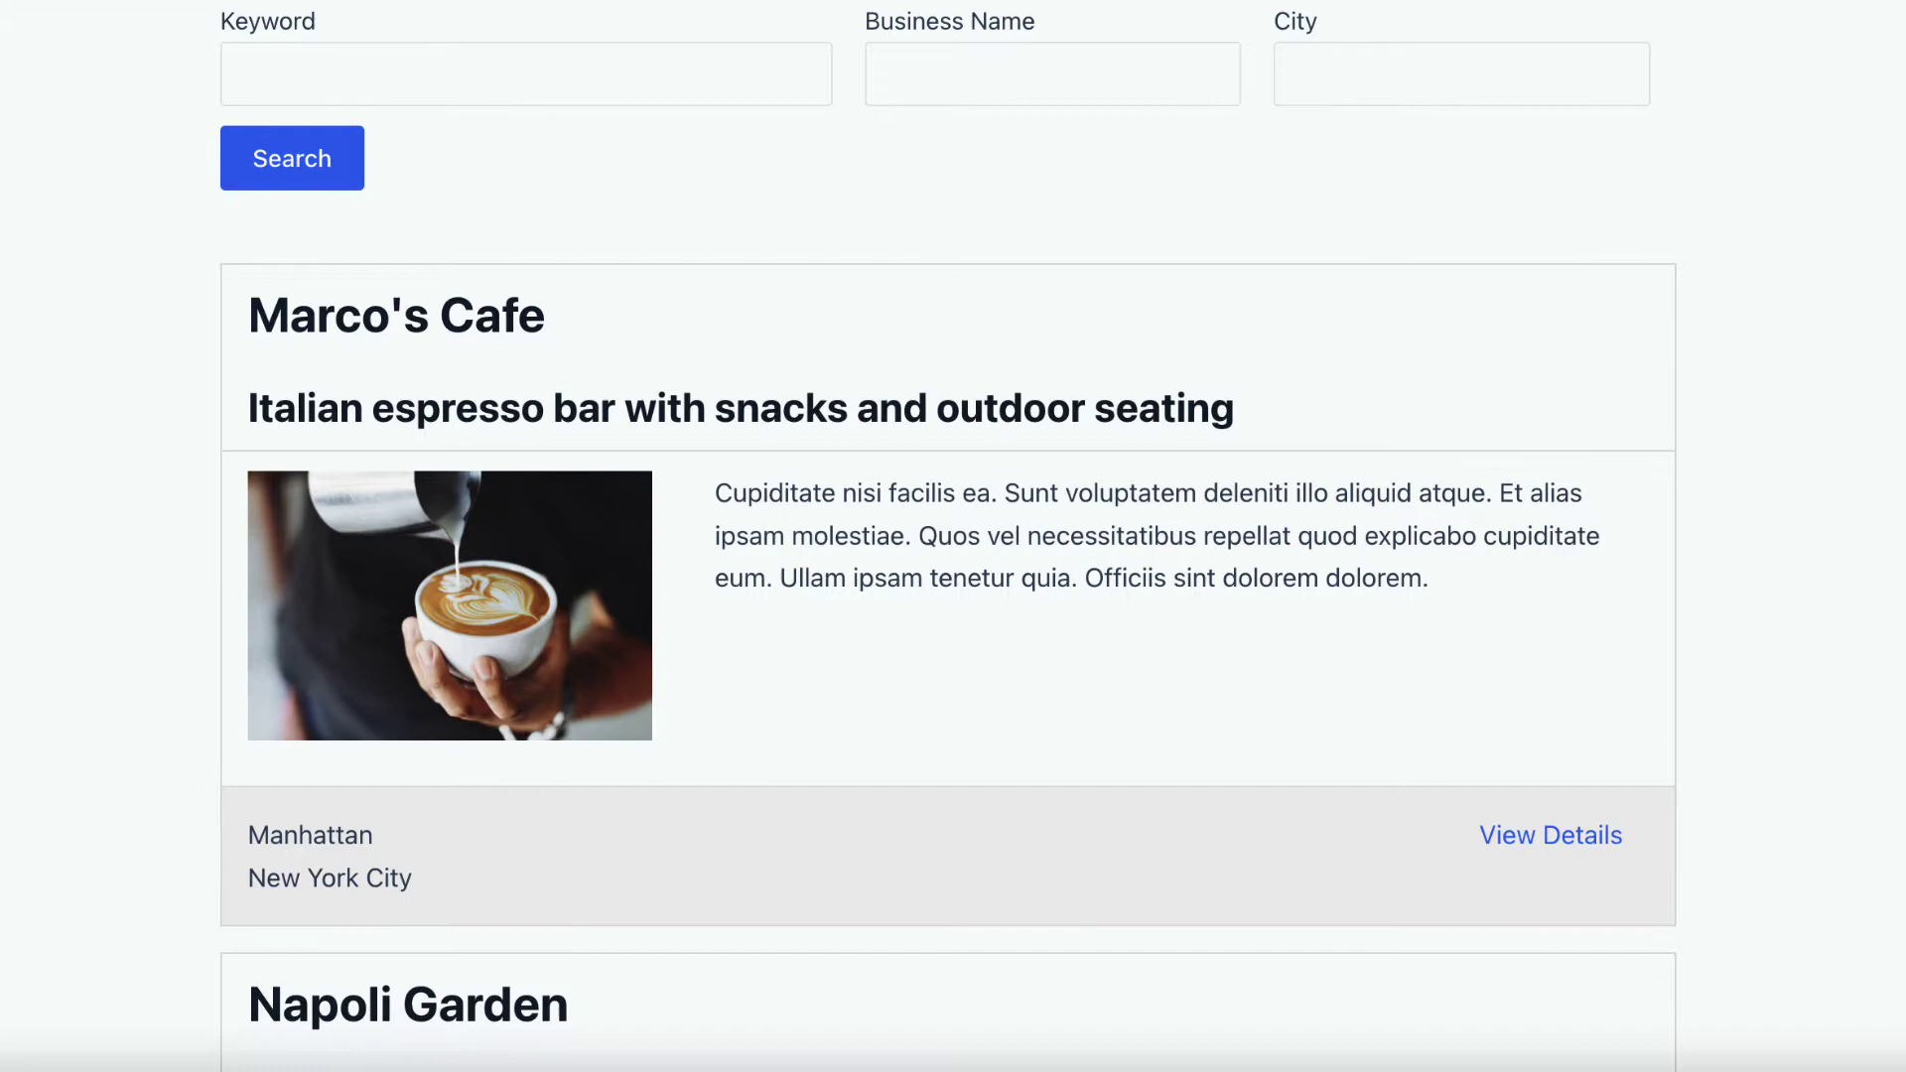
scroll(948, 536, "down", 6)
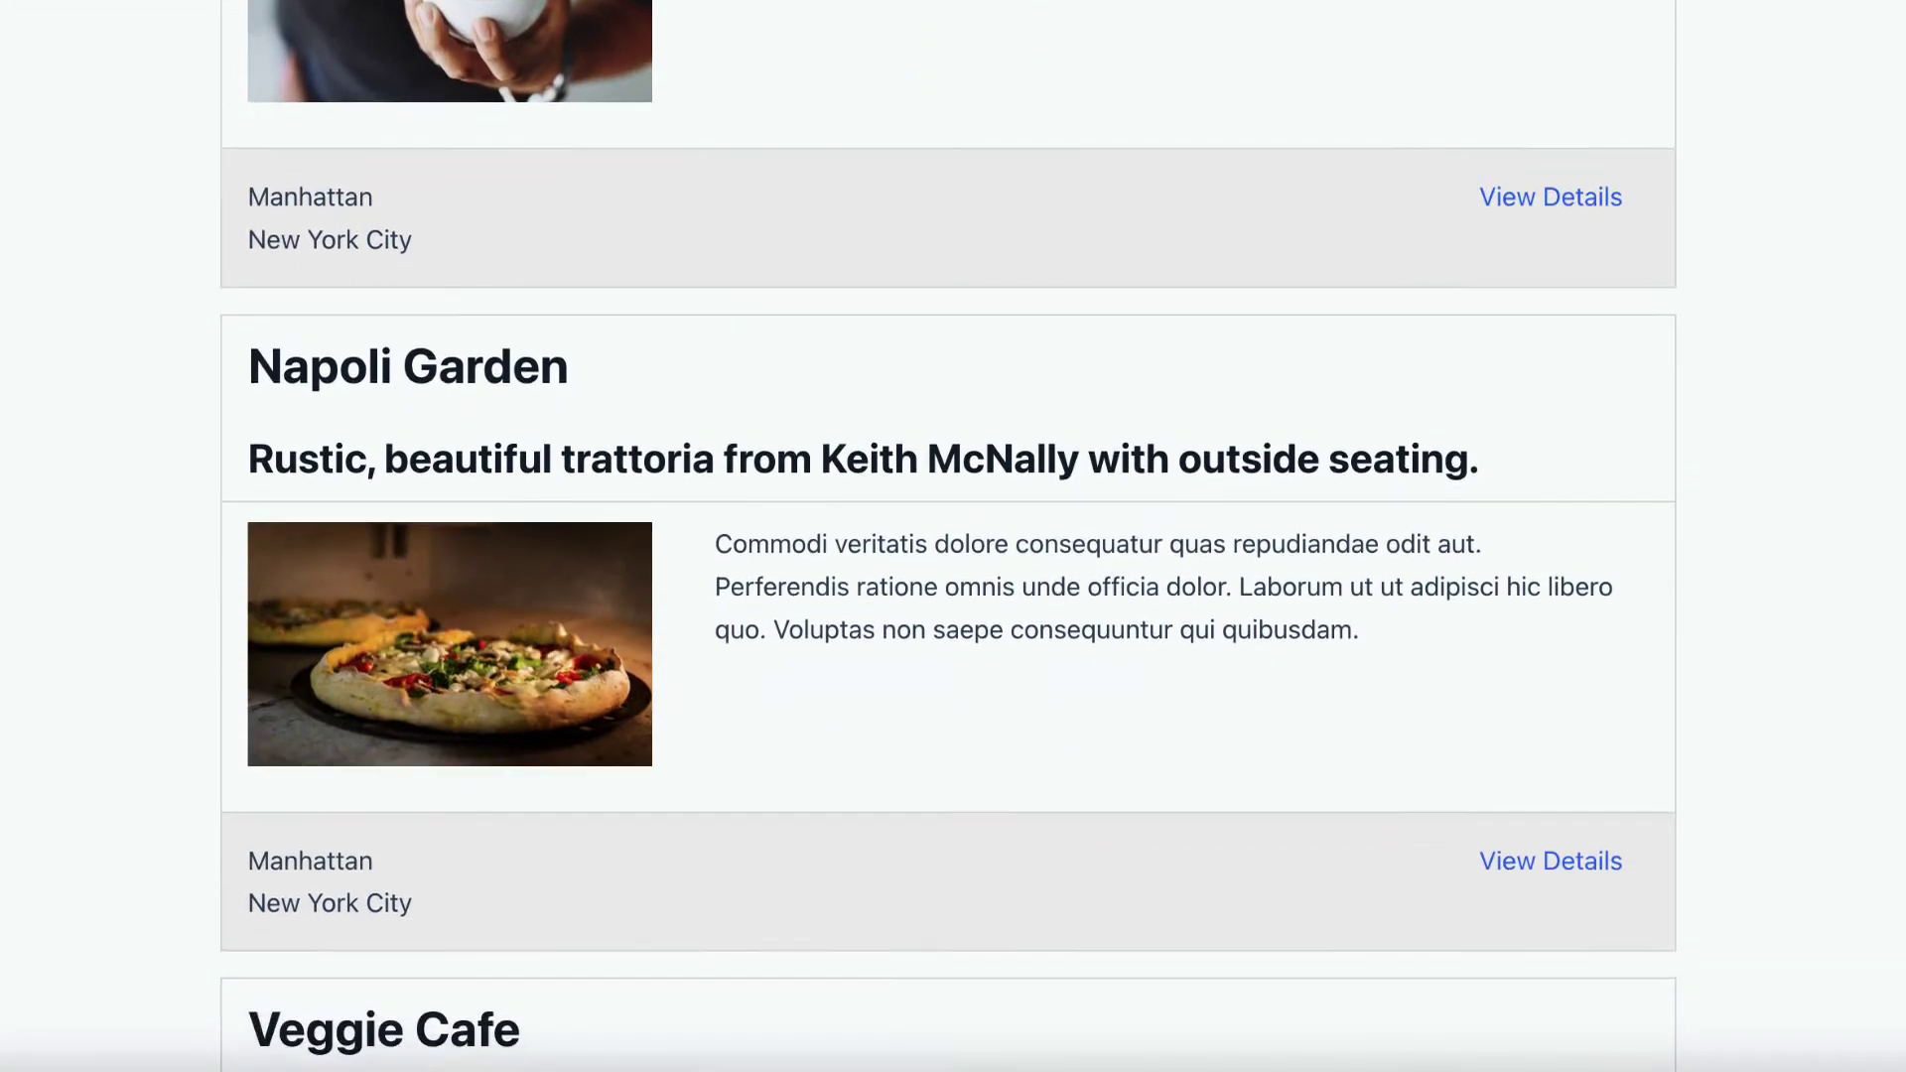
scroll(1851, 378, "down", 6)
scroll(1851, 378, "up", 12)
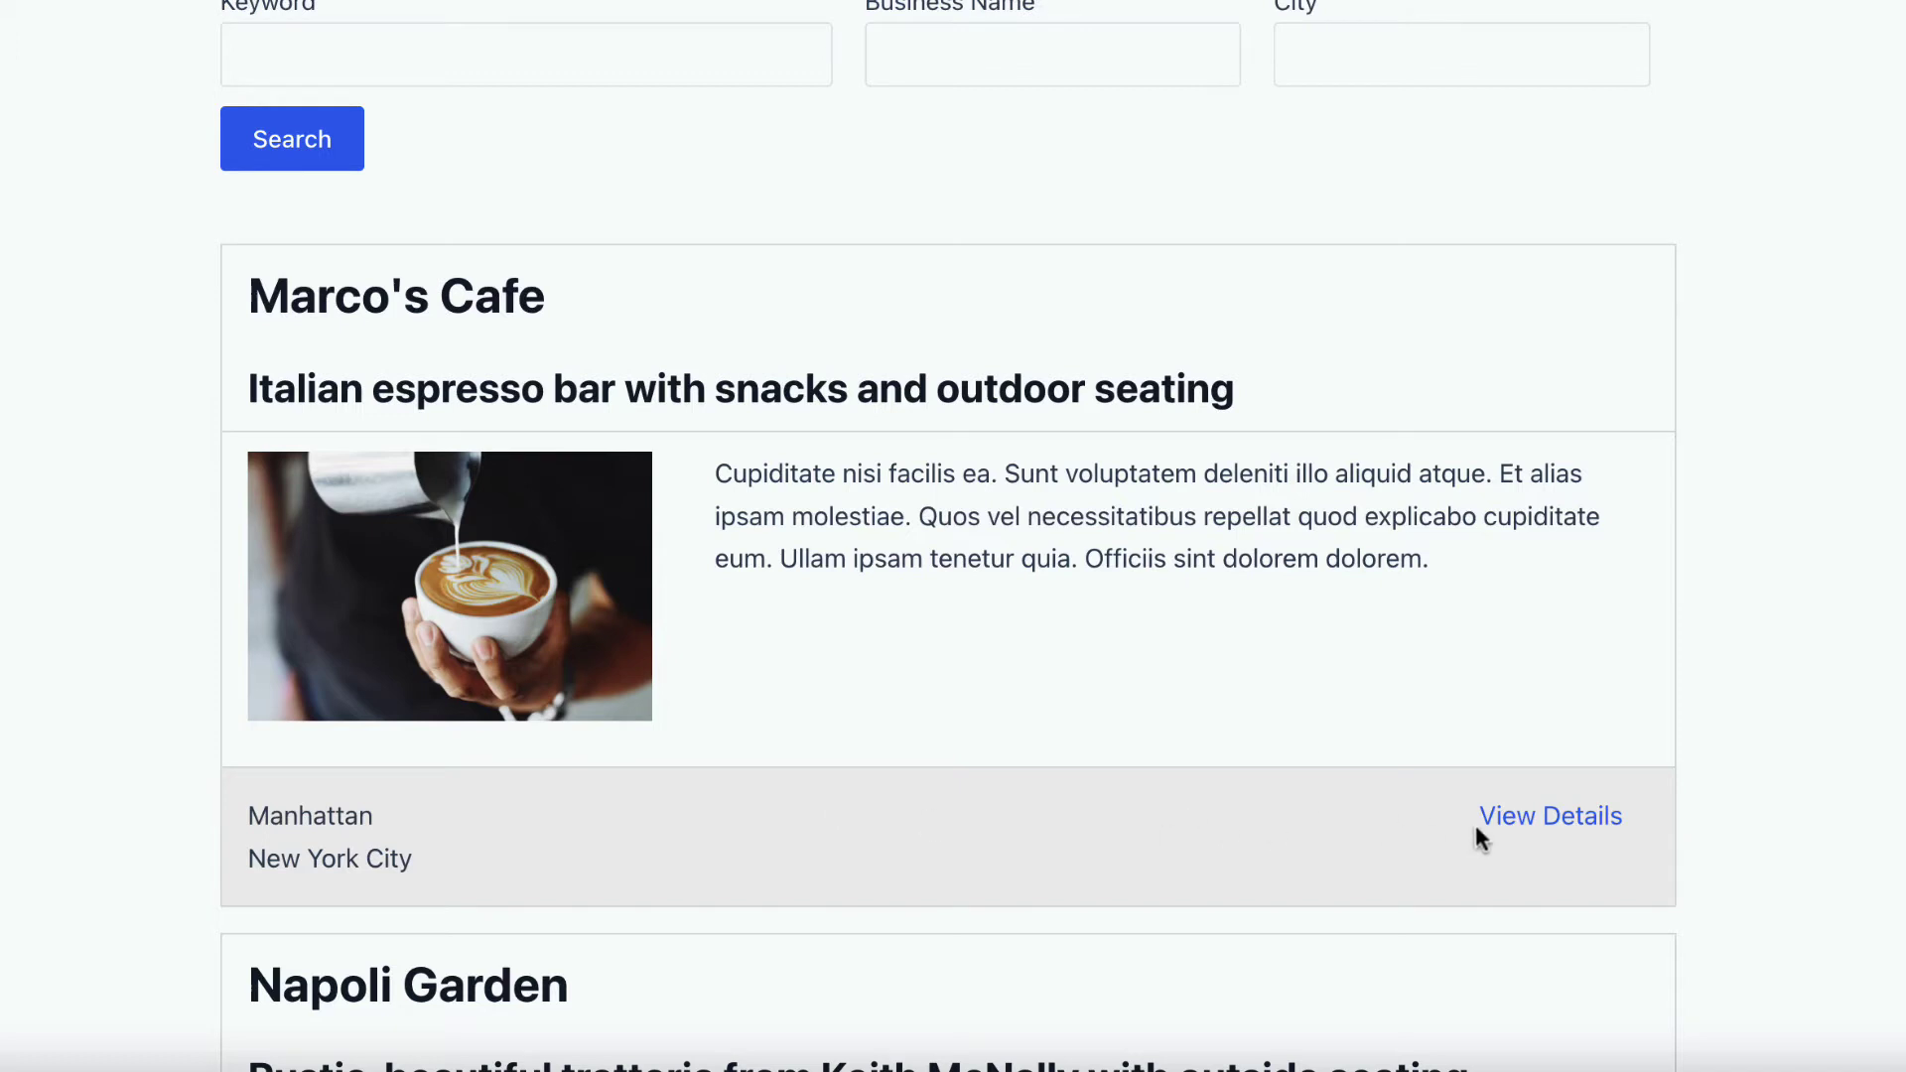
Open Marco's Cafe's details page and review its description, email, phone and address.
left_click(1530, 837)
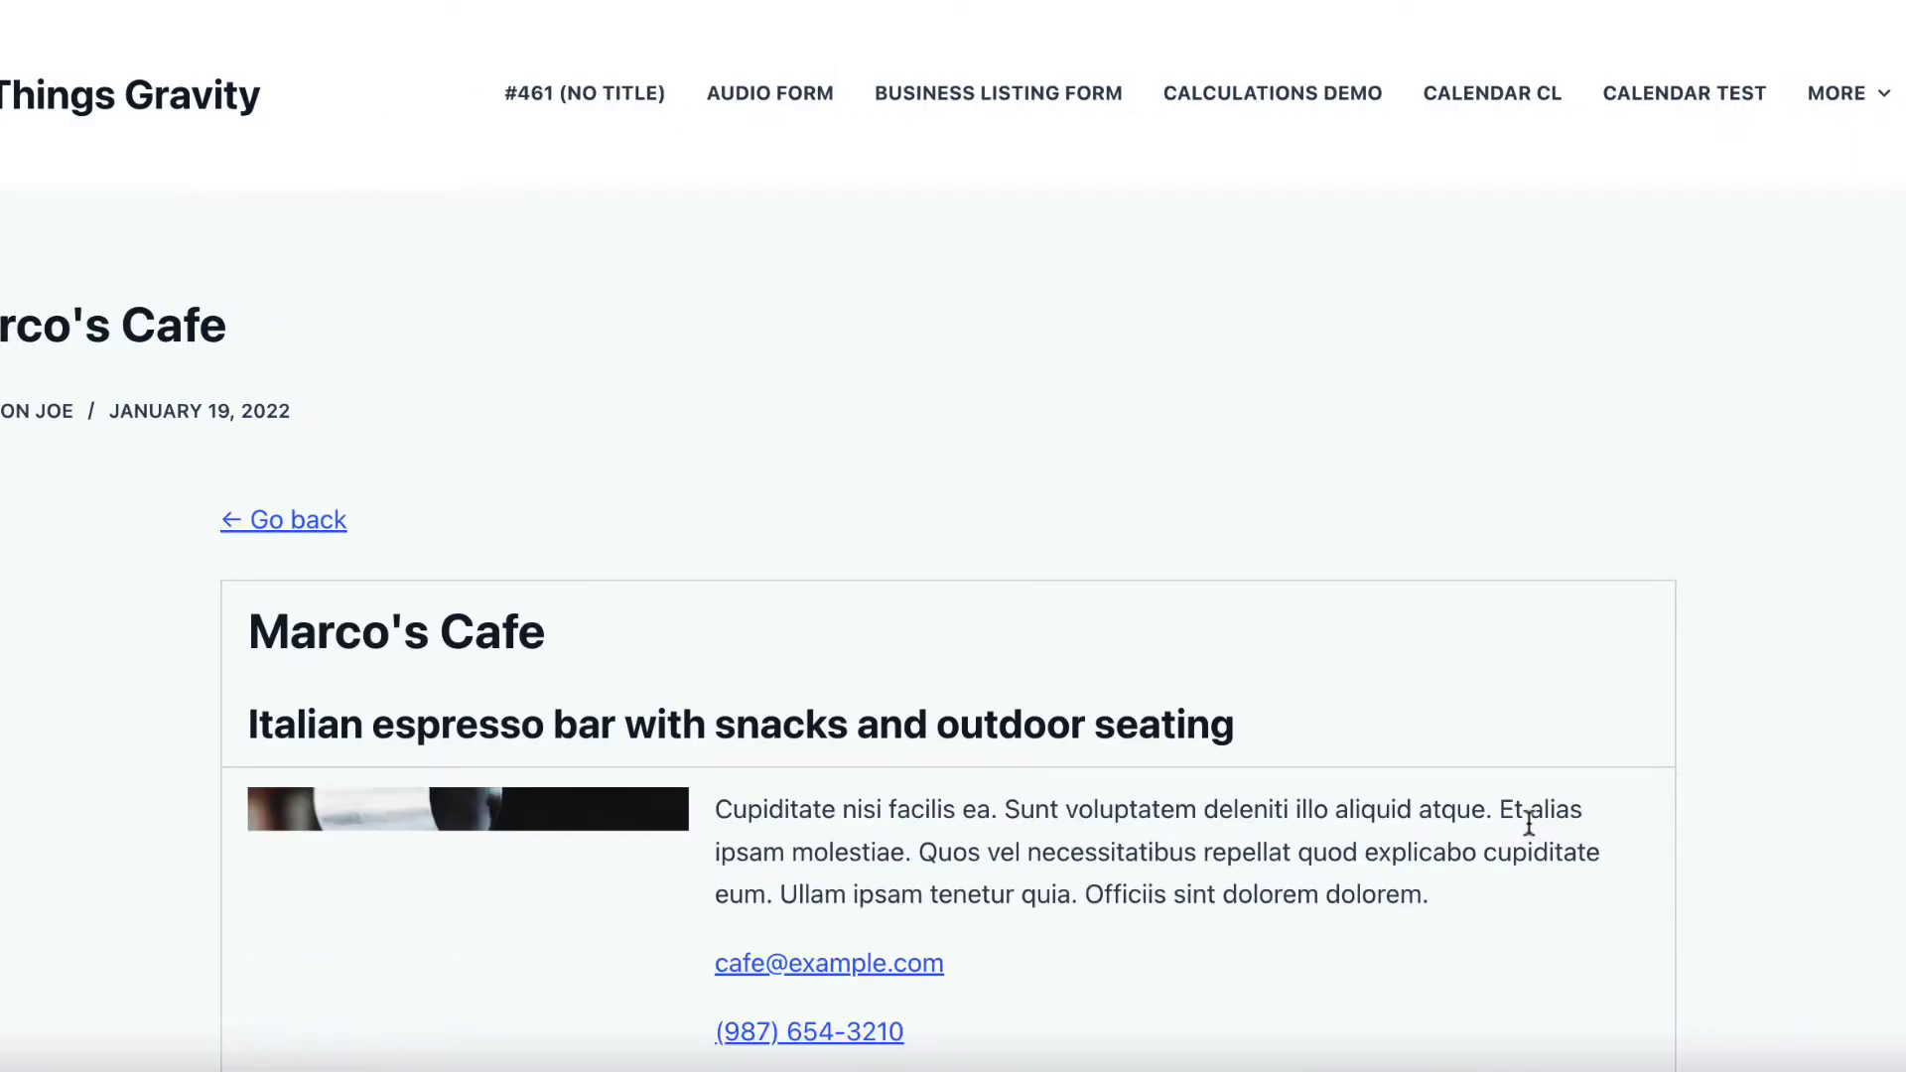
scroll(1640, 742, "down", 2)
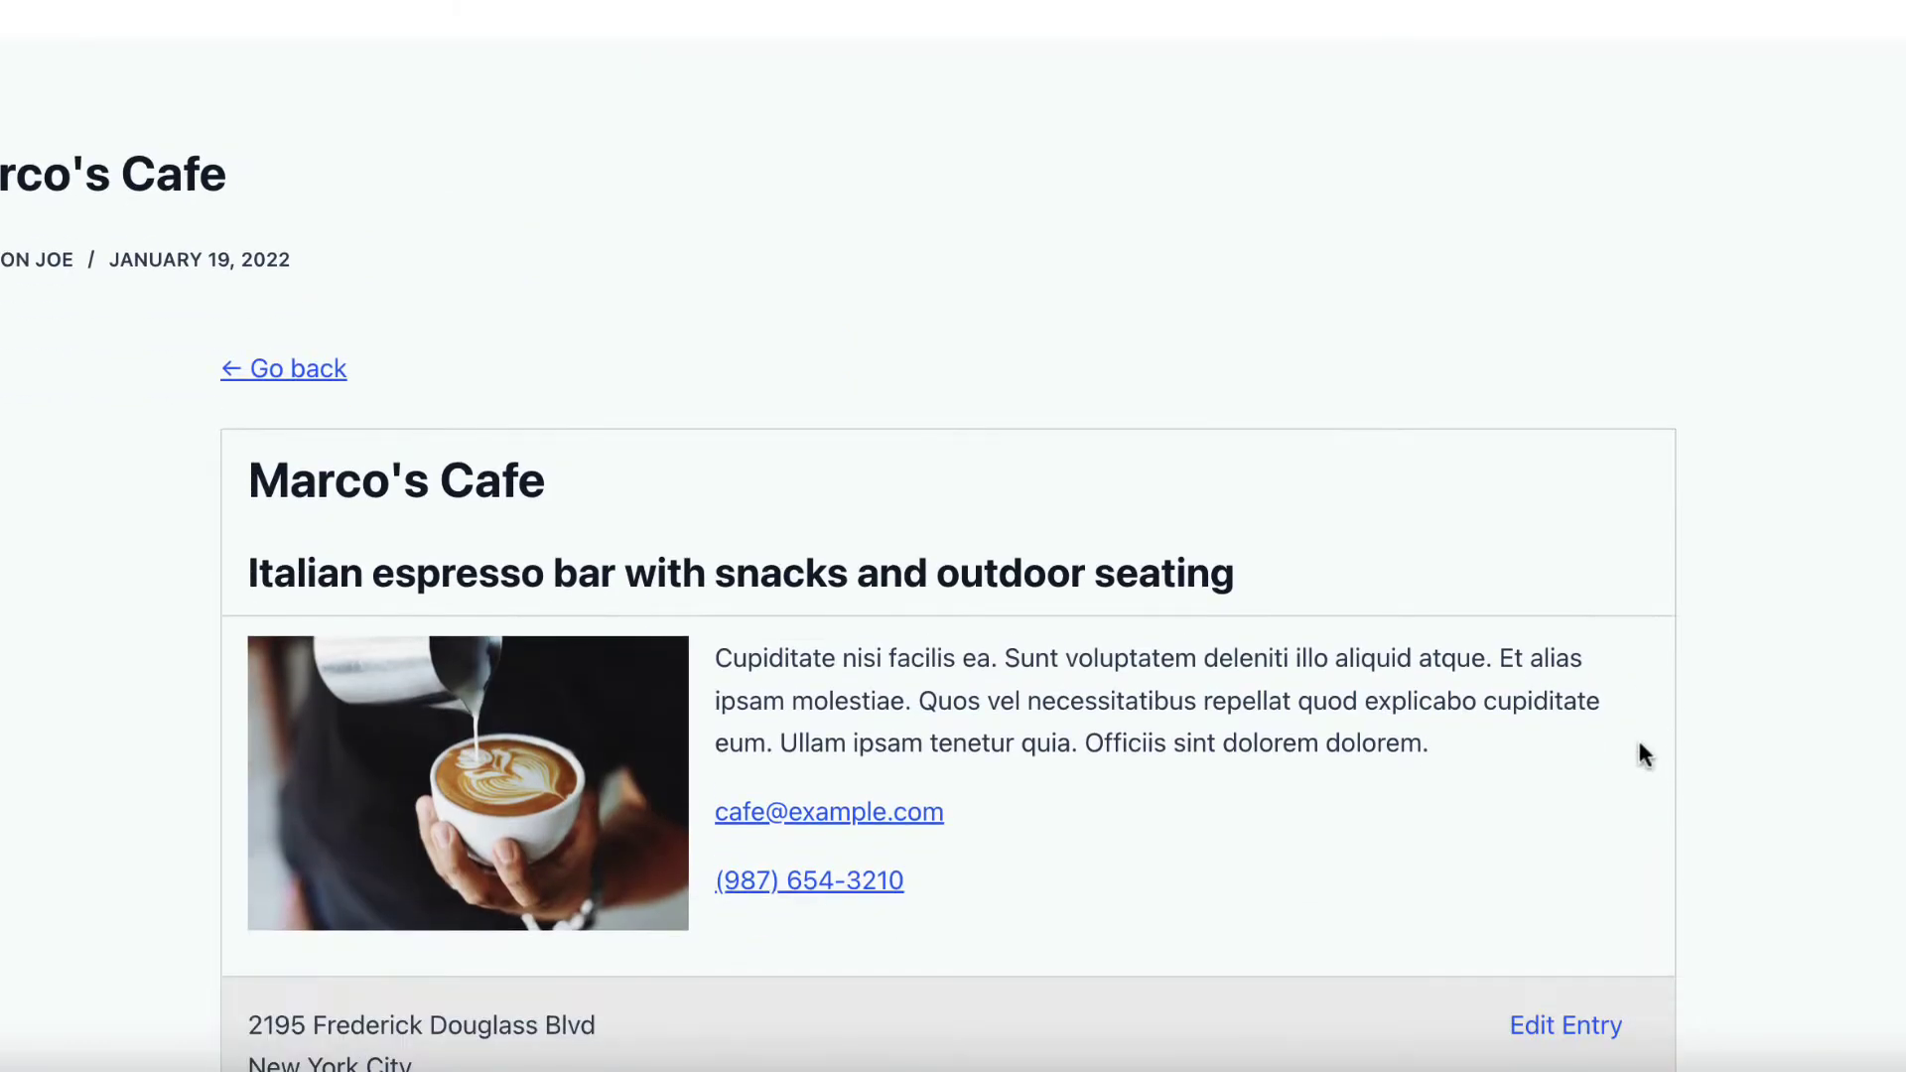
scroll(1638, 744, "down", 2)
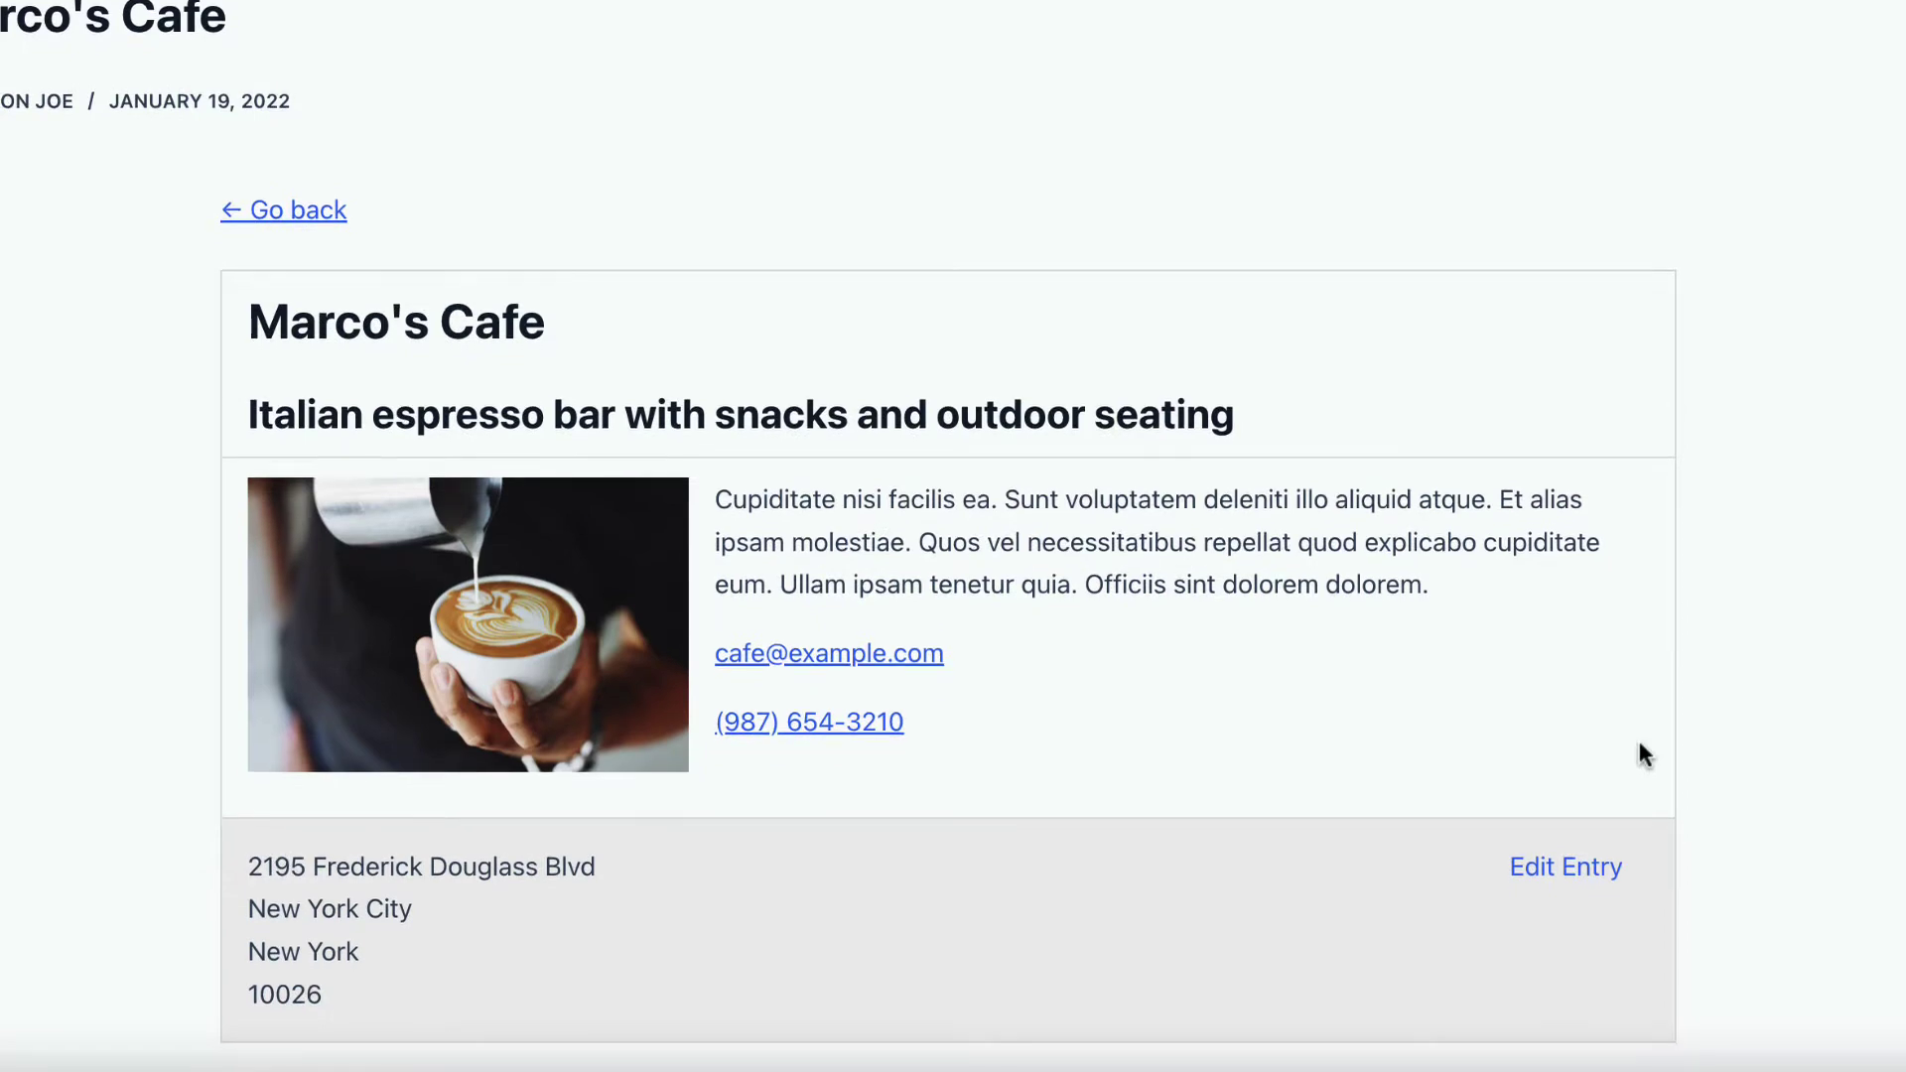
scroll(1639, 744, "down", 1)
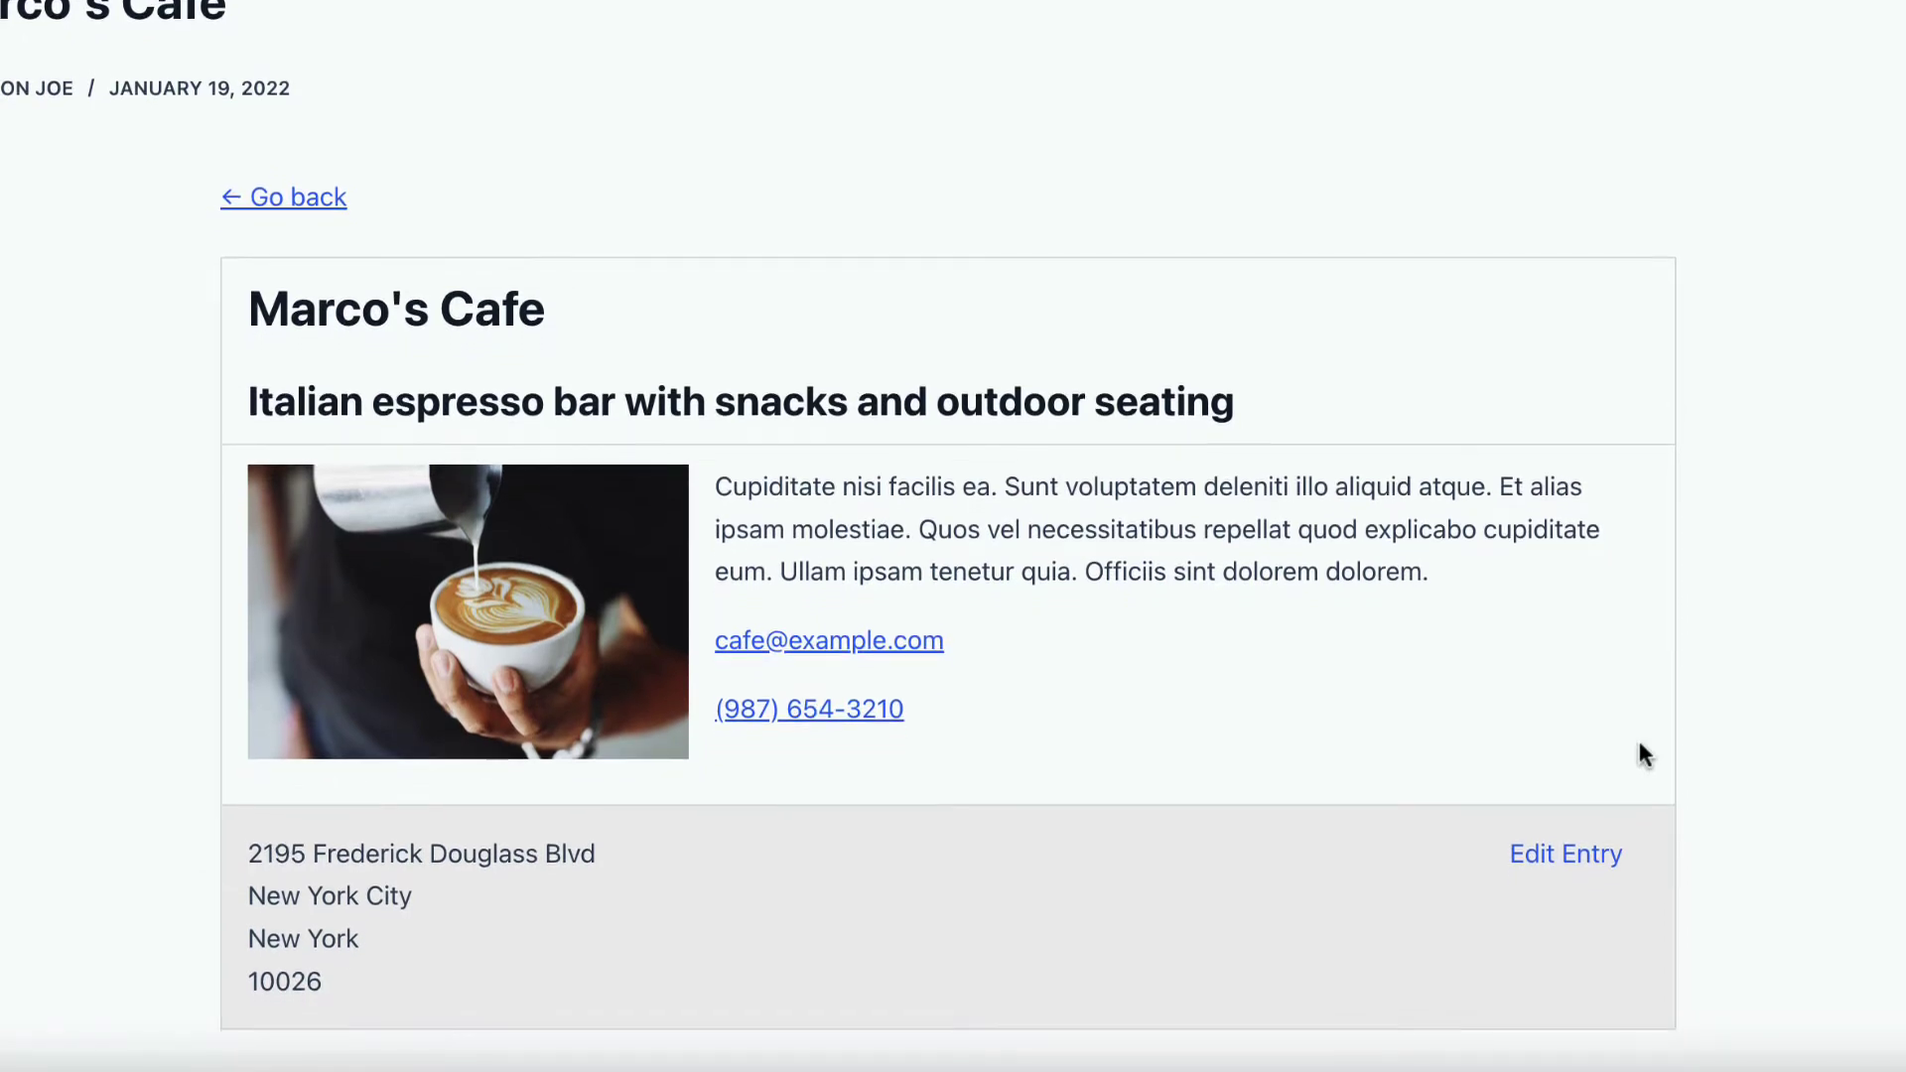
scroll(1638, 736, "down", 1)
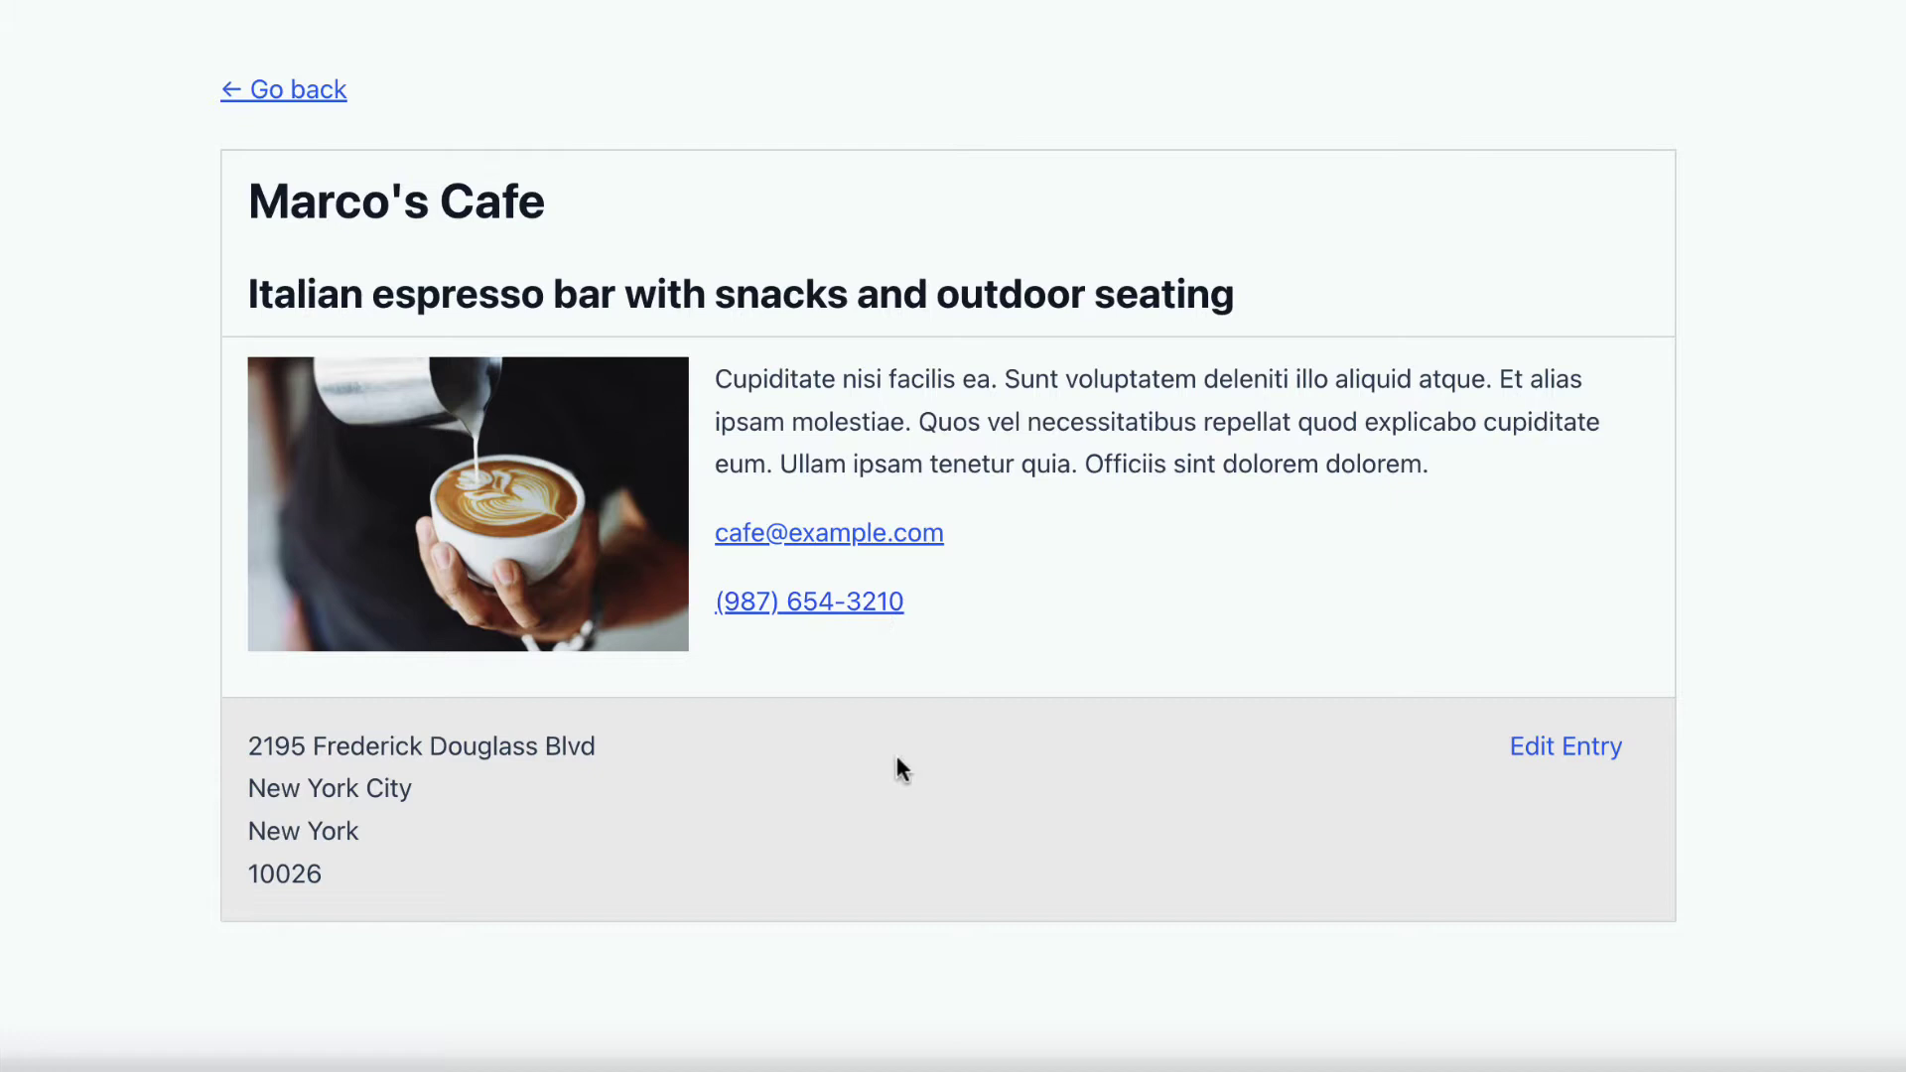
scroll(1237, 733, "down", 1)
scroll(1237, 733, "up", 2)
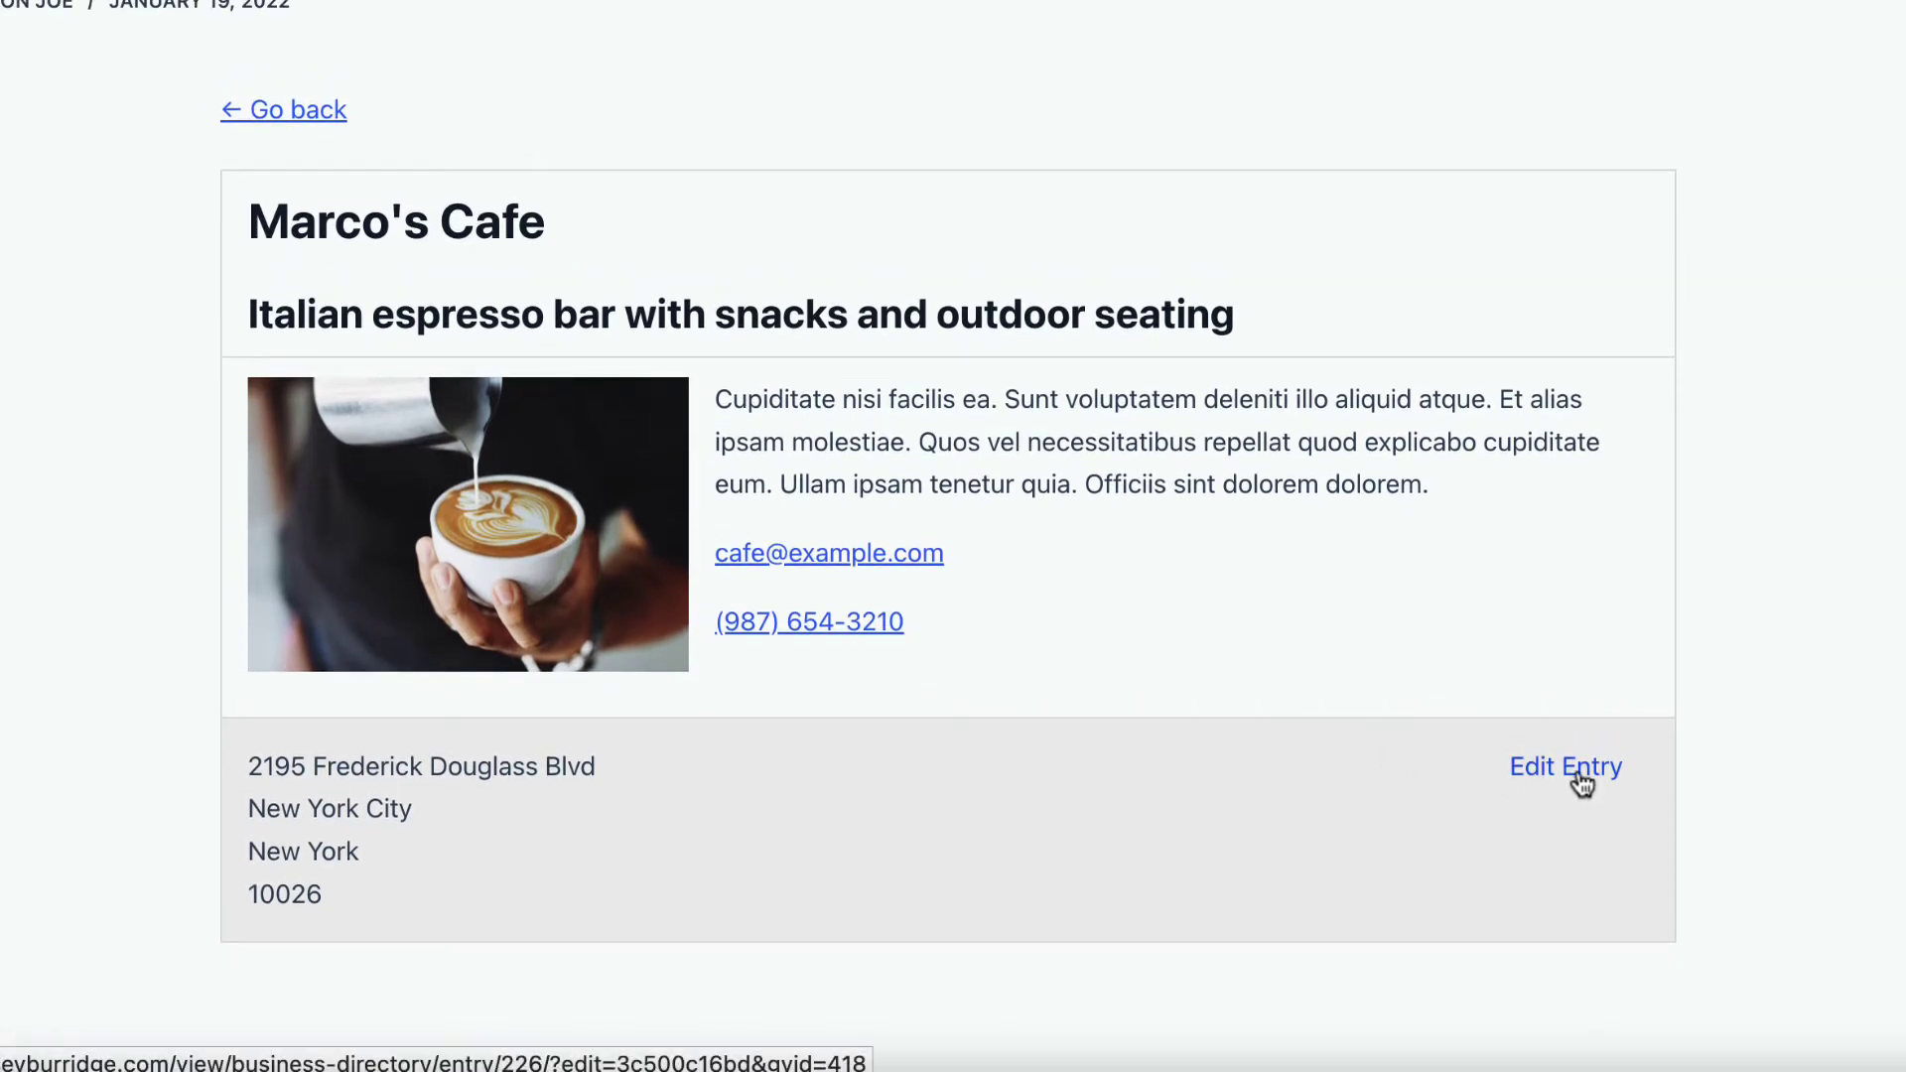
Open Marco's Cafe's Edit Entry form and review its name, email and phone fields.
left_click(1577, 774)
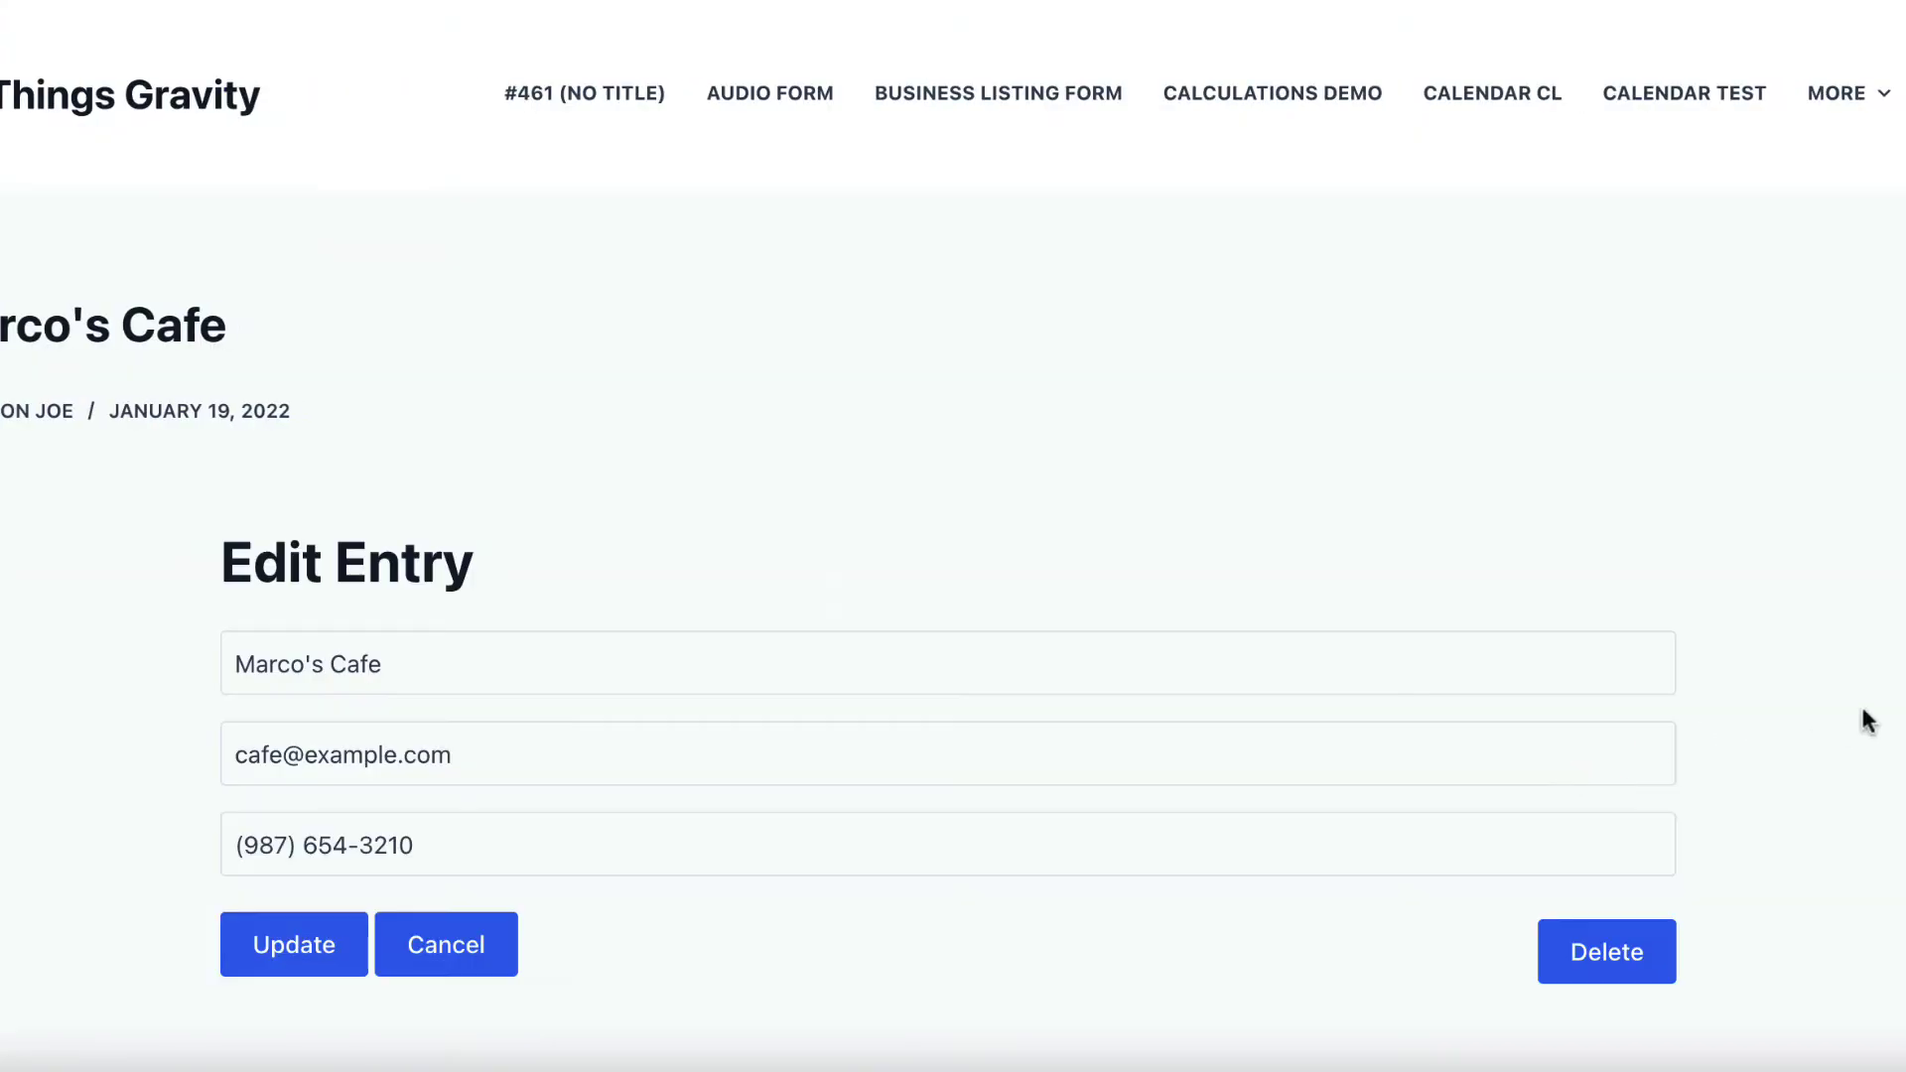
scroll(1821, 650, "down", 3)
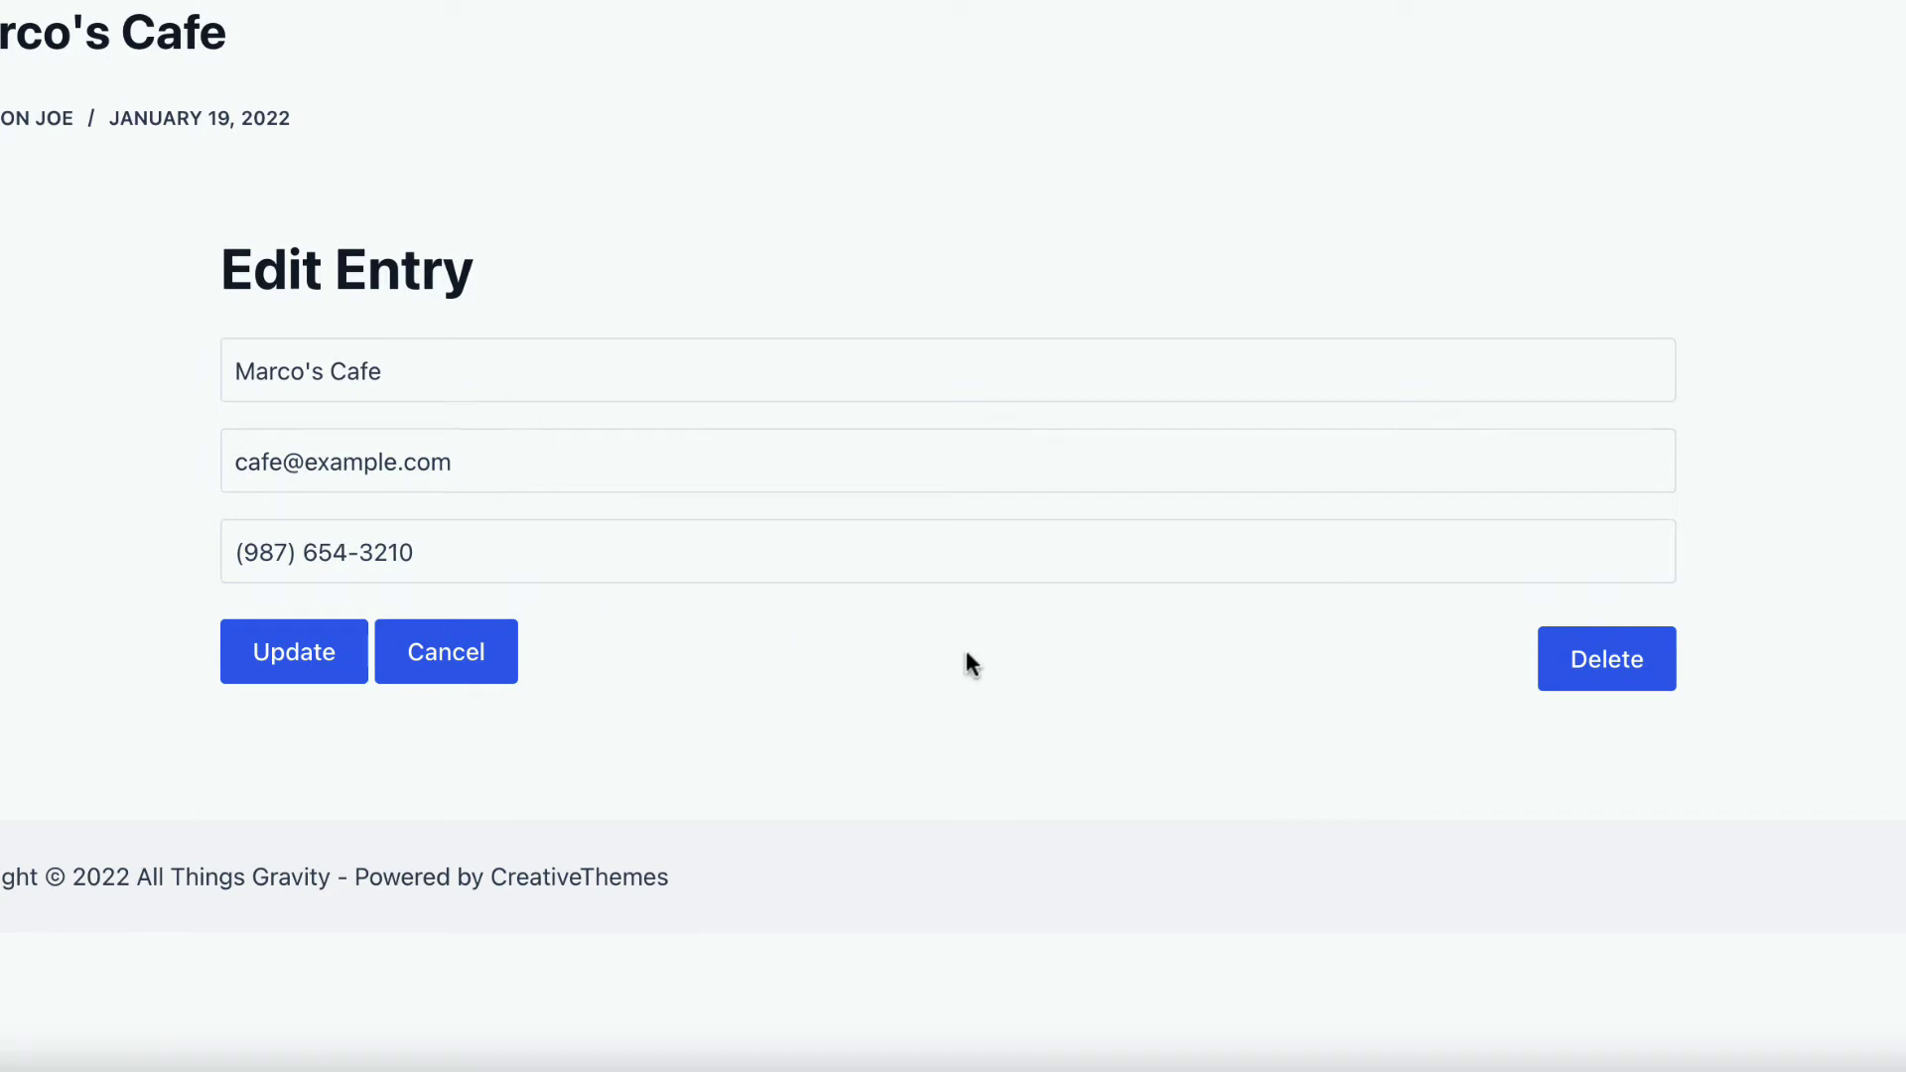
scroll(965, 653, "up", 1)
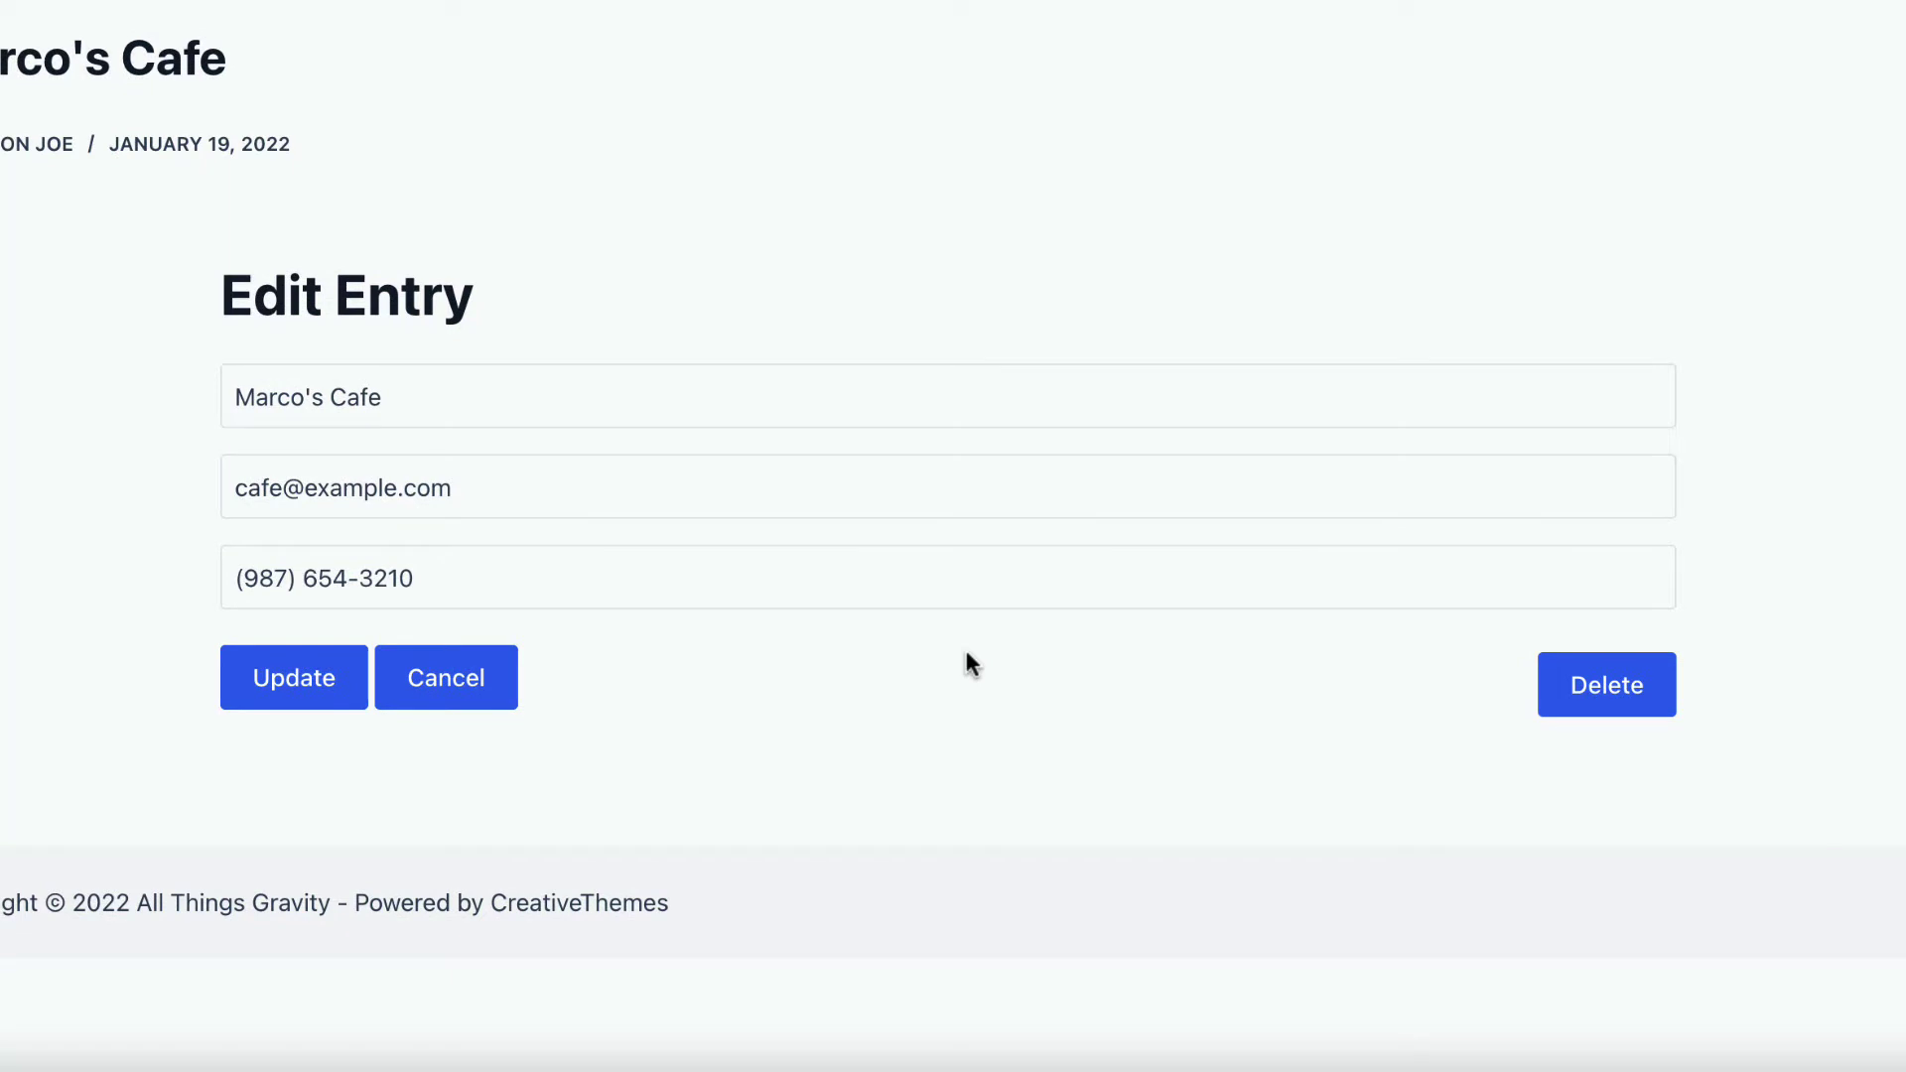
scroll(967, 655, "up", 5)
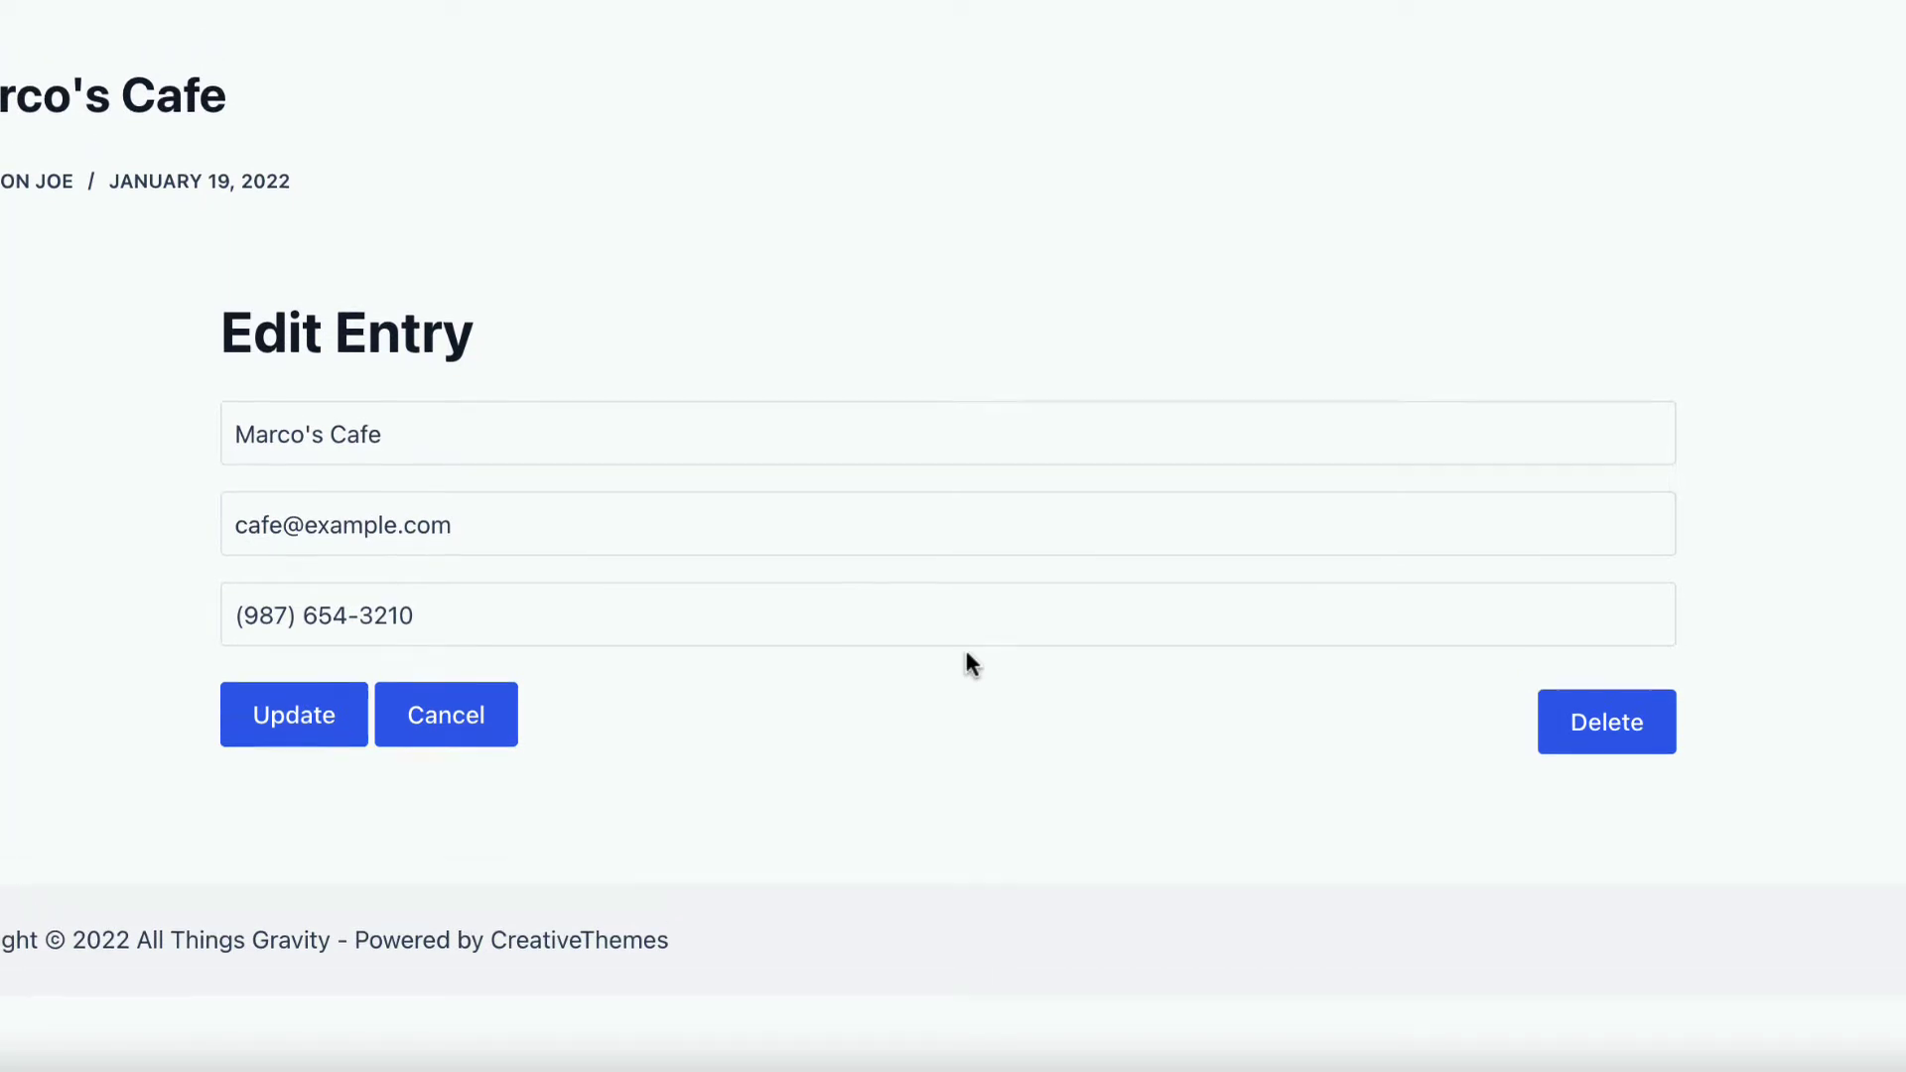
scroll(967, 653, "down", 3)
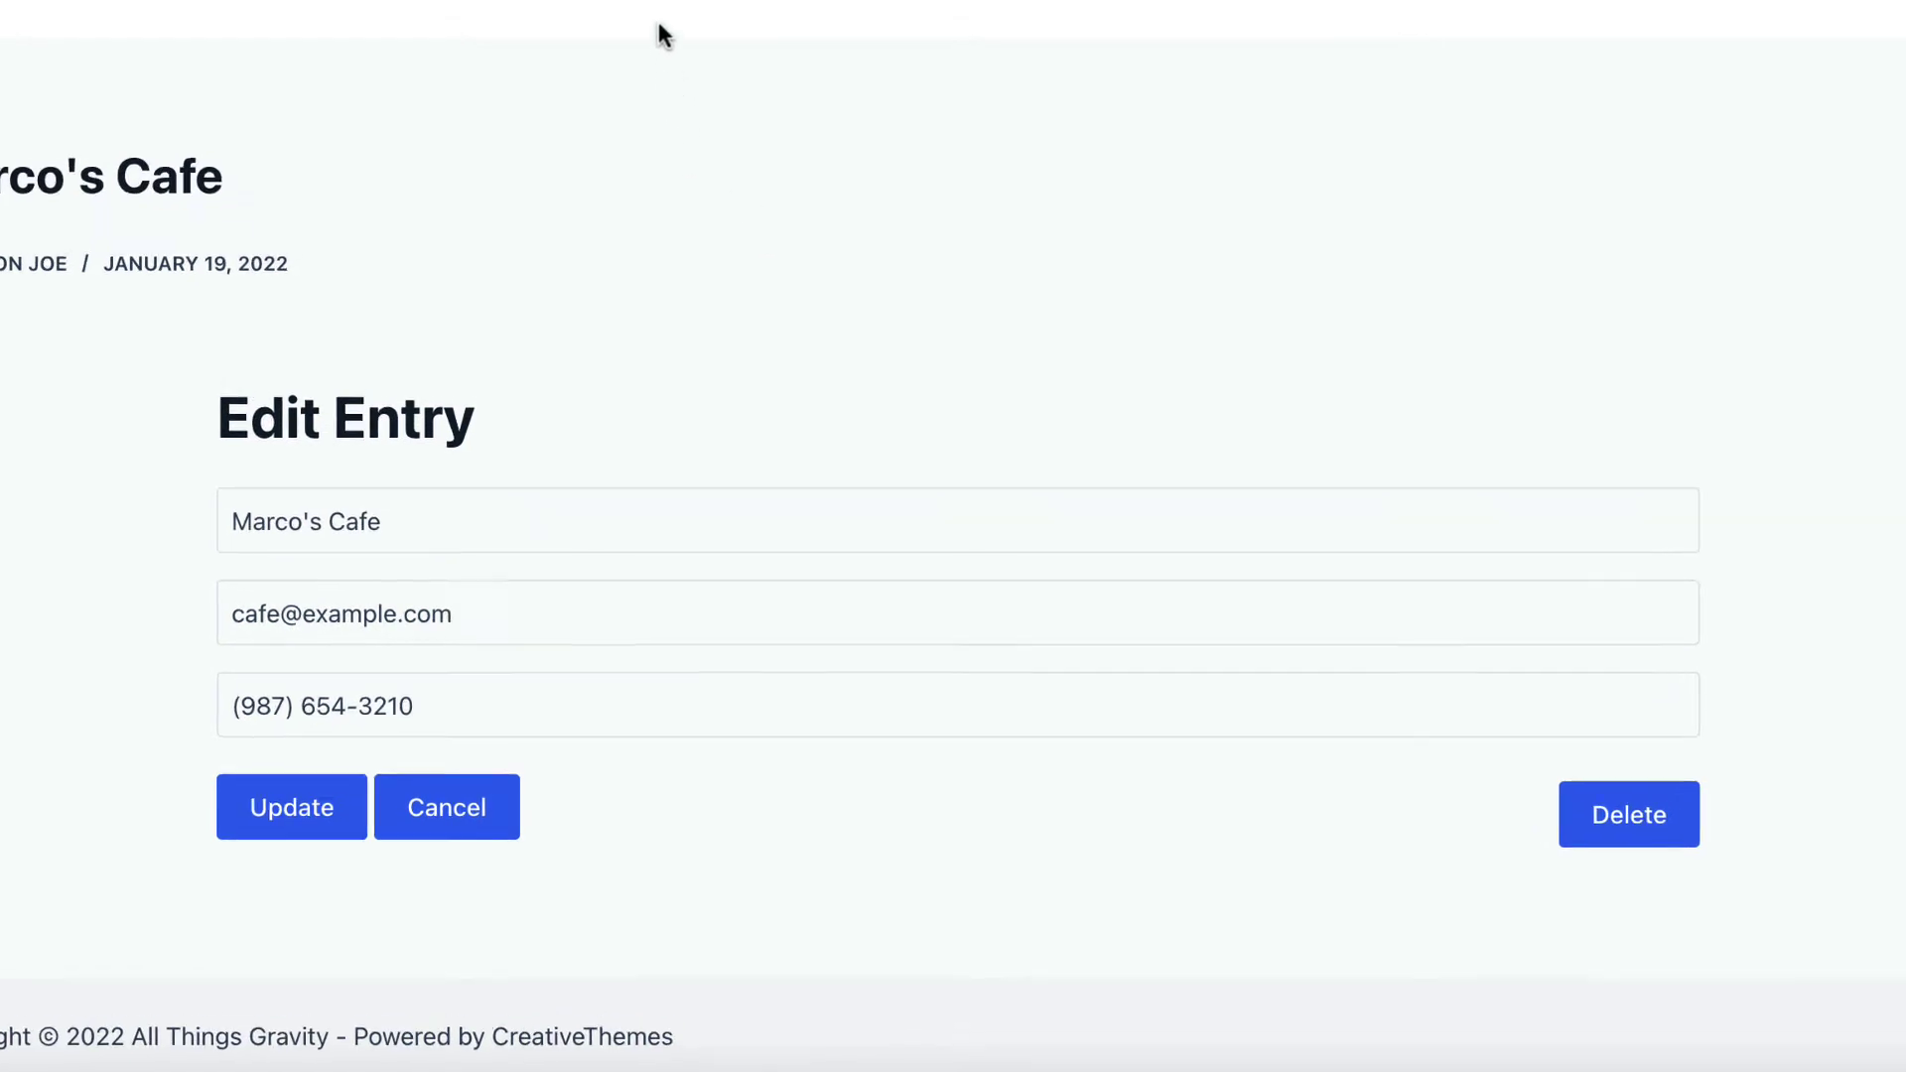
mouse_move(659, 5)
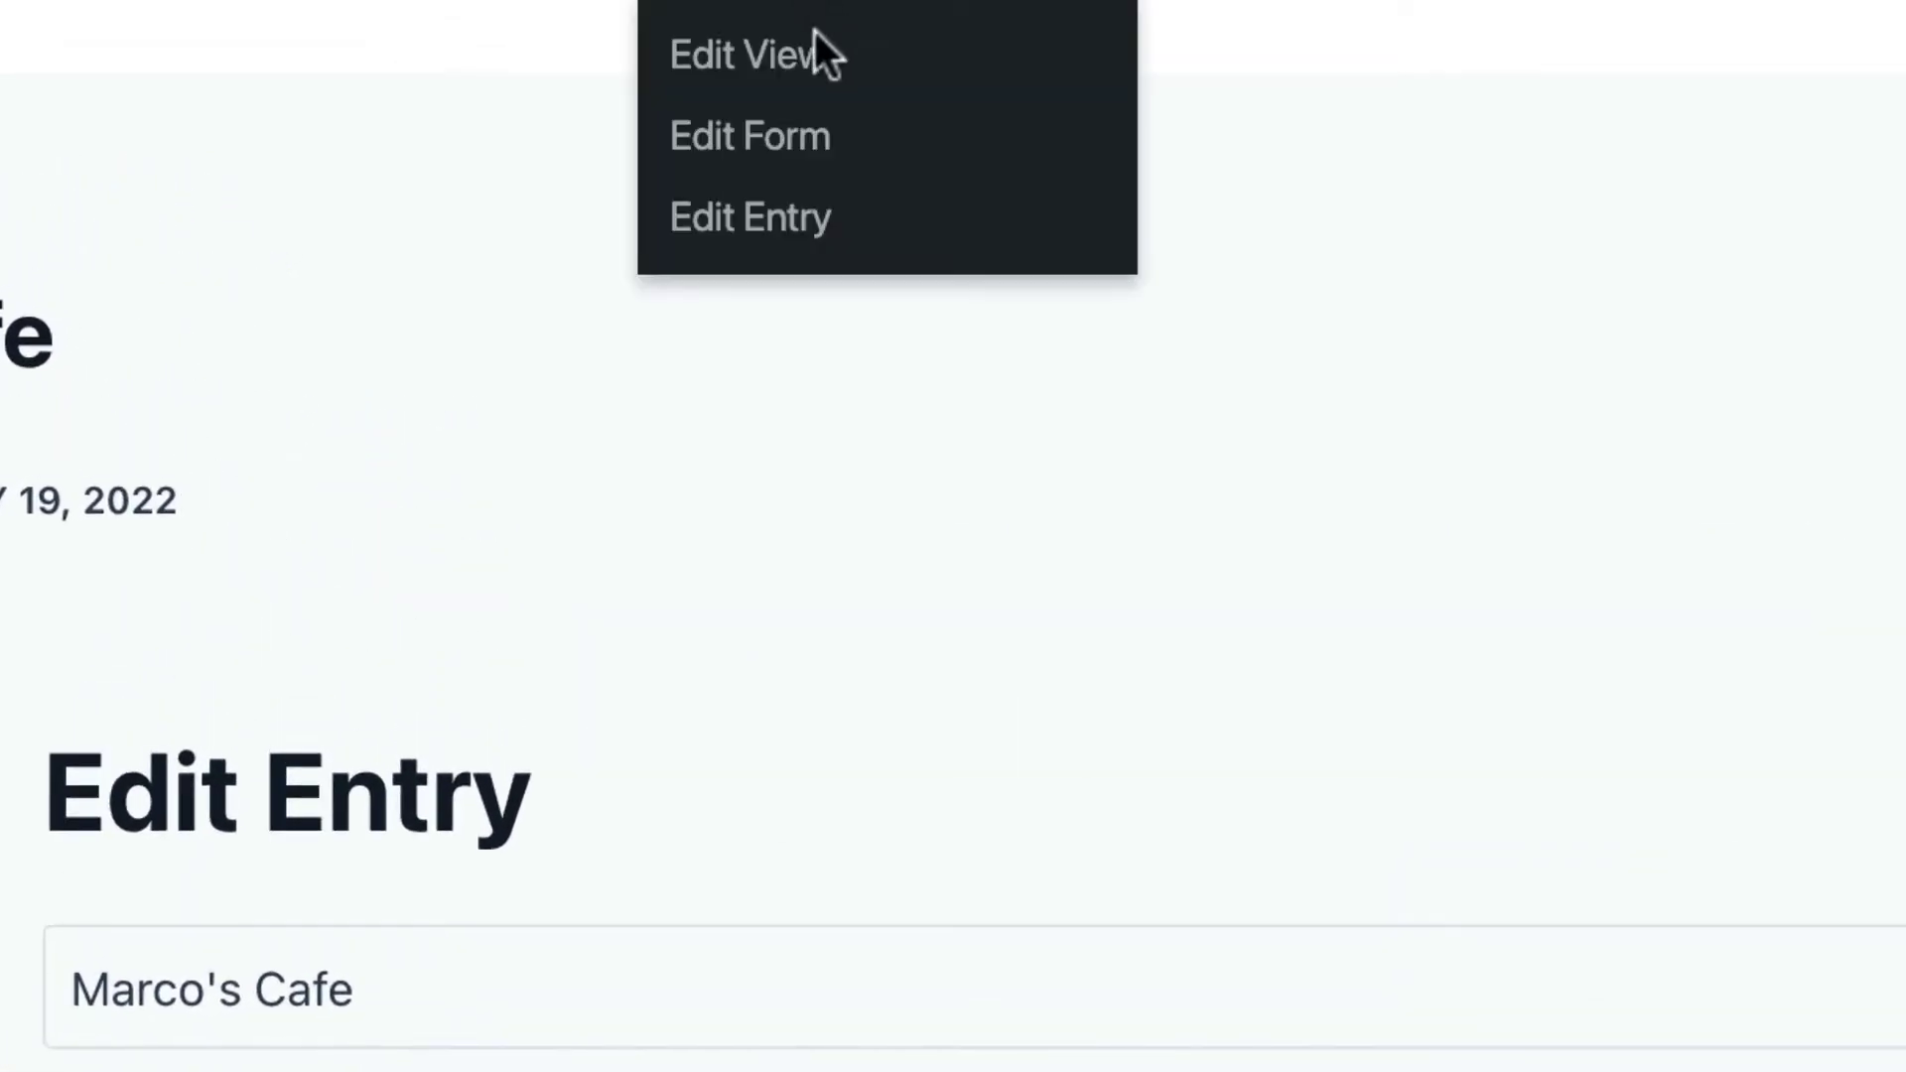
Open the 'Find a Restaurant or Cafe Near You' View editor and review its Multiple Entries widgets and fields.
left_click(842, 64)
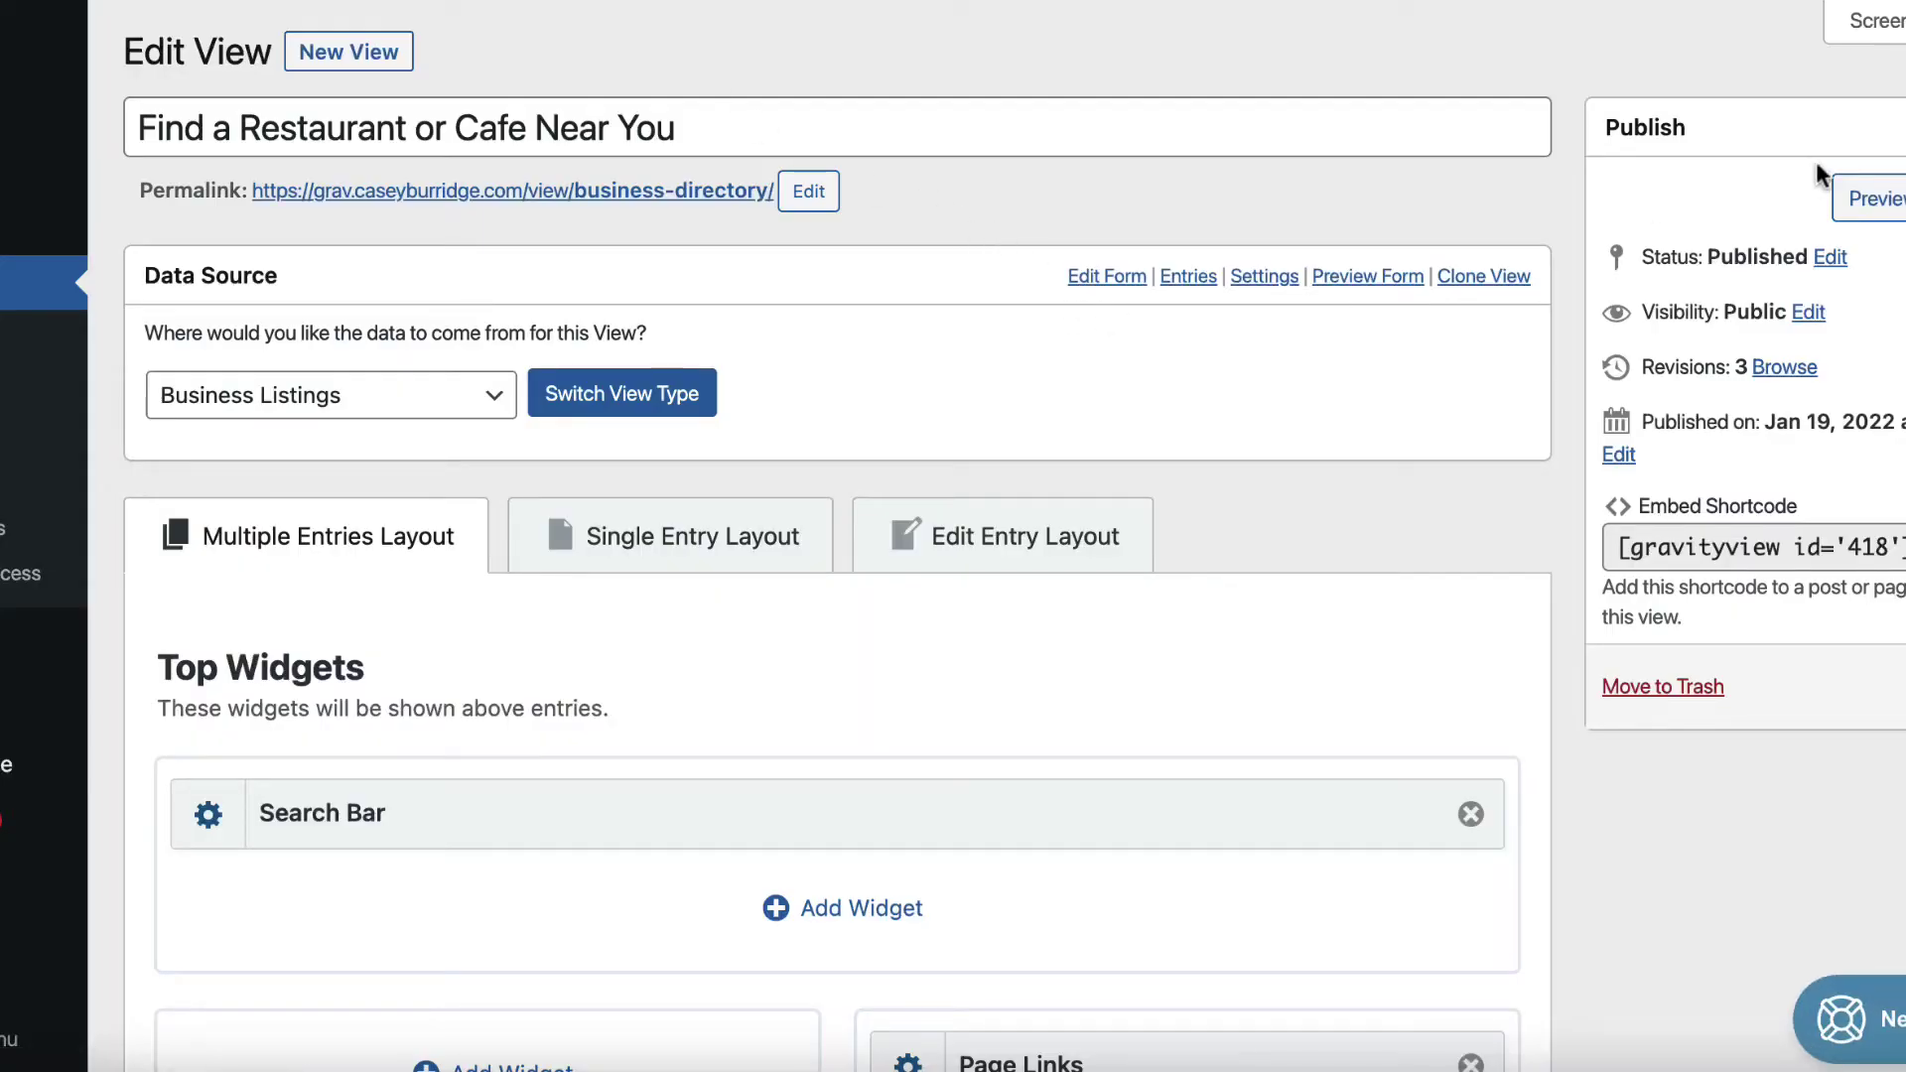
scroll(1799, 197, "down", 4)
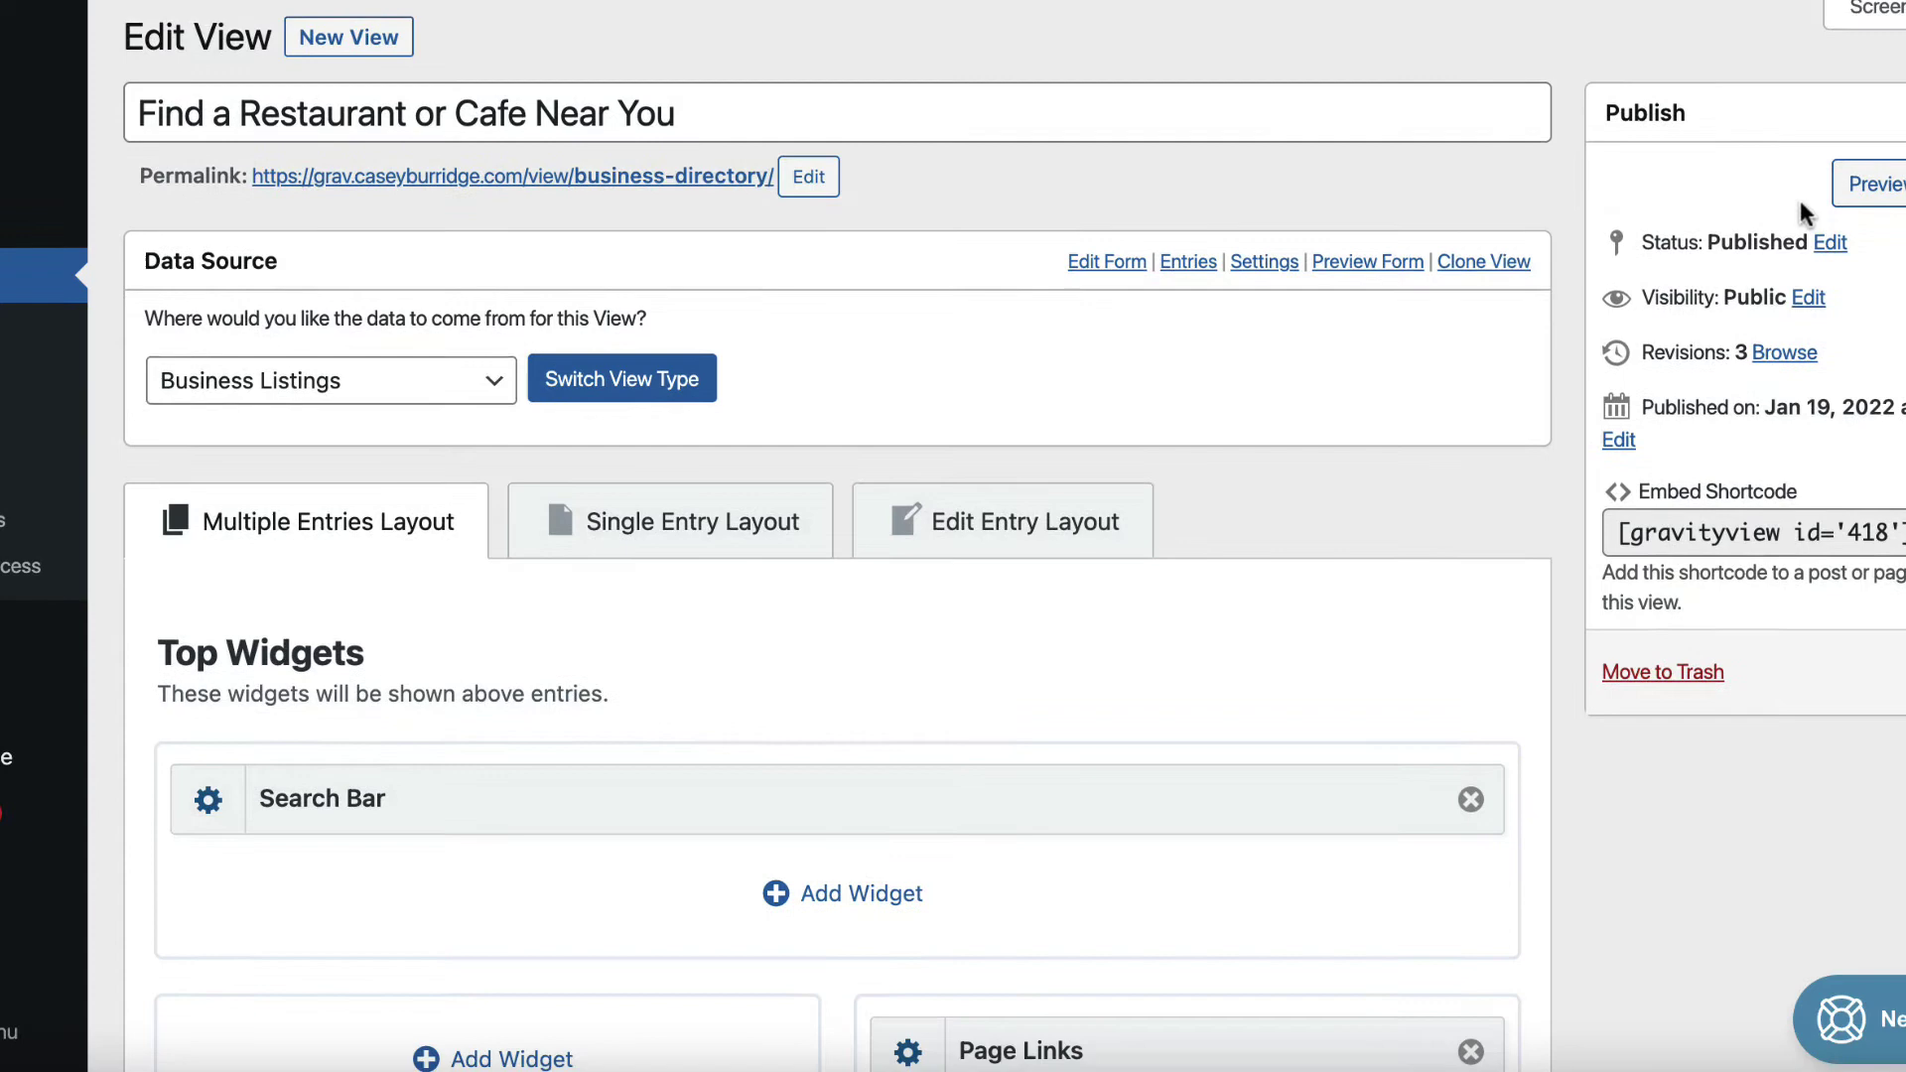
scroll(1790, 201, "down", 2)
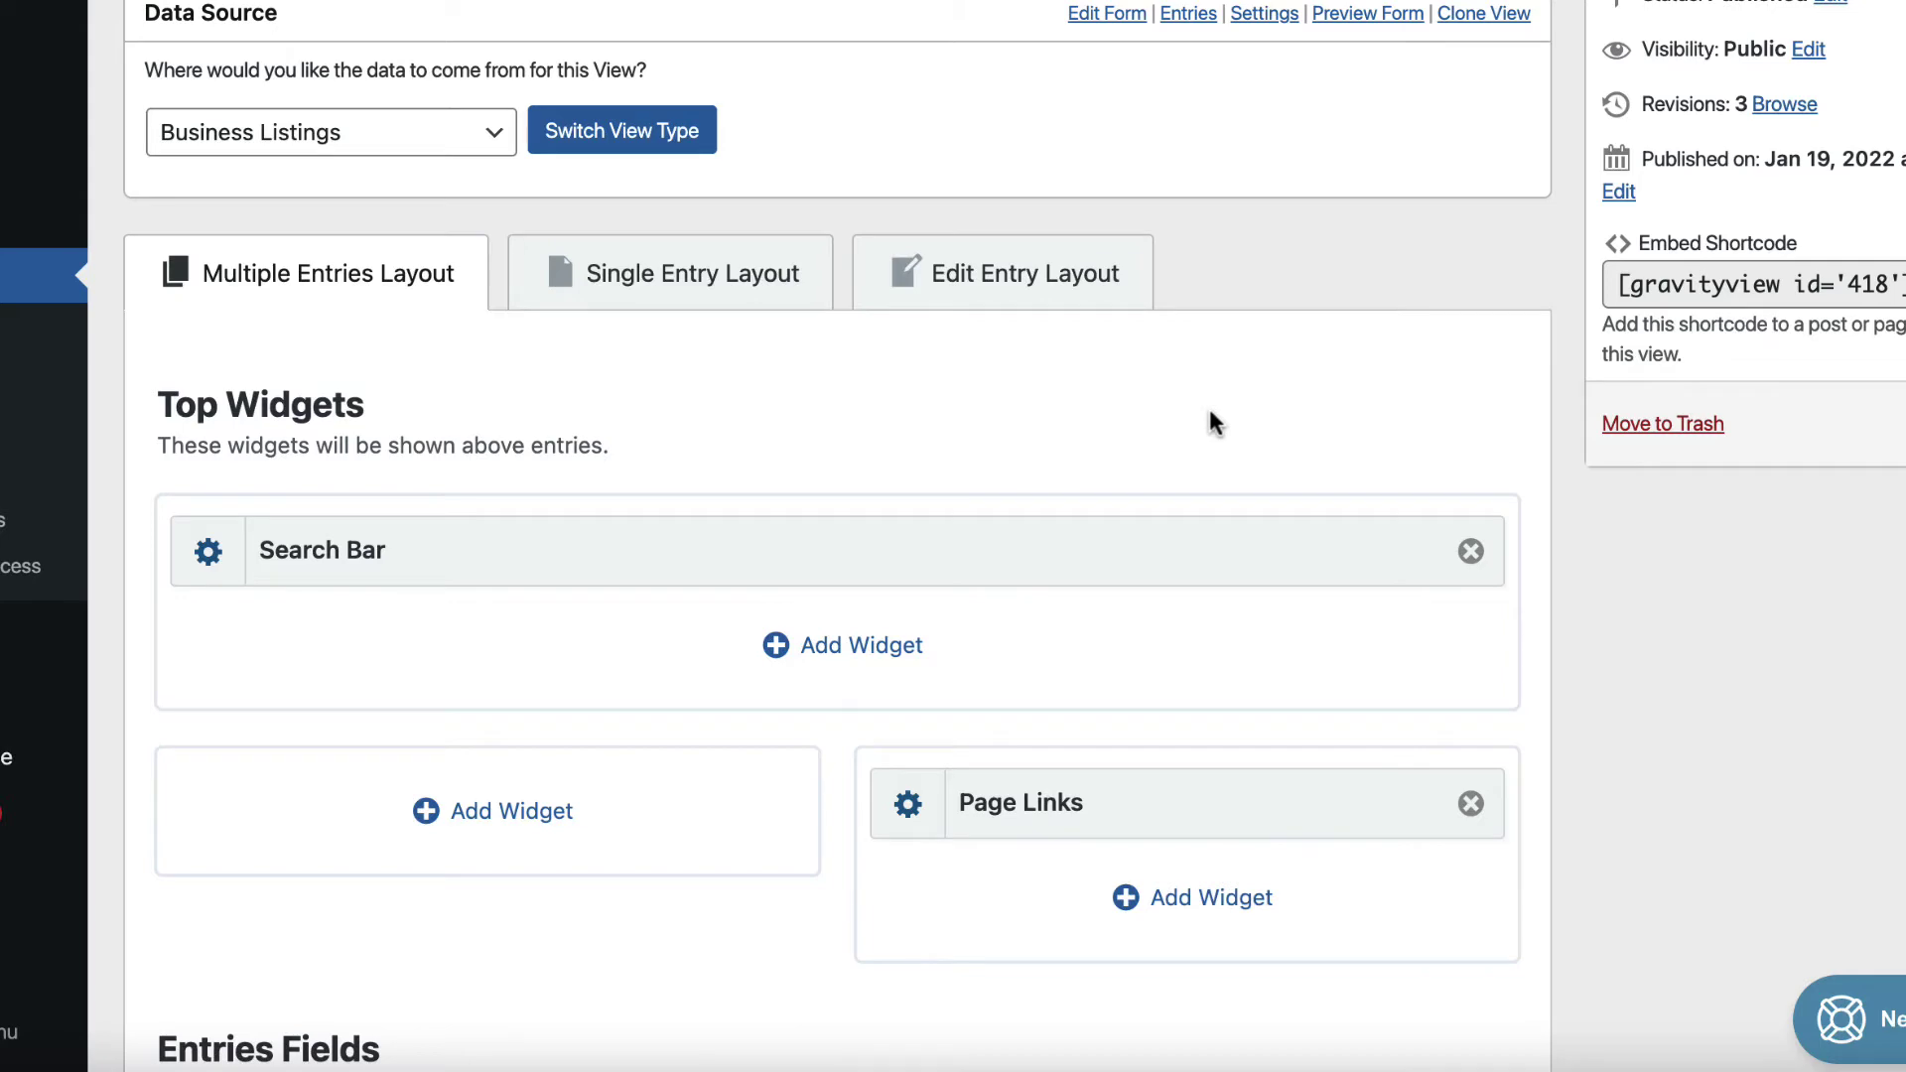
key("Page_Down")
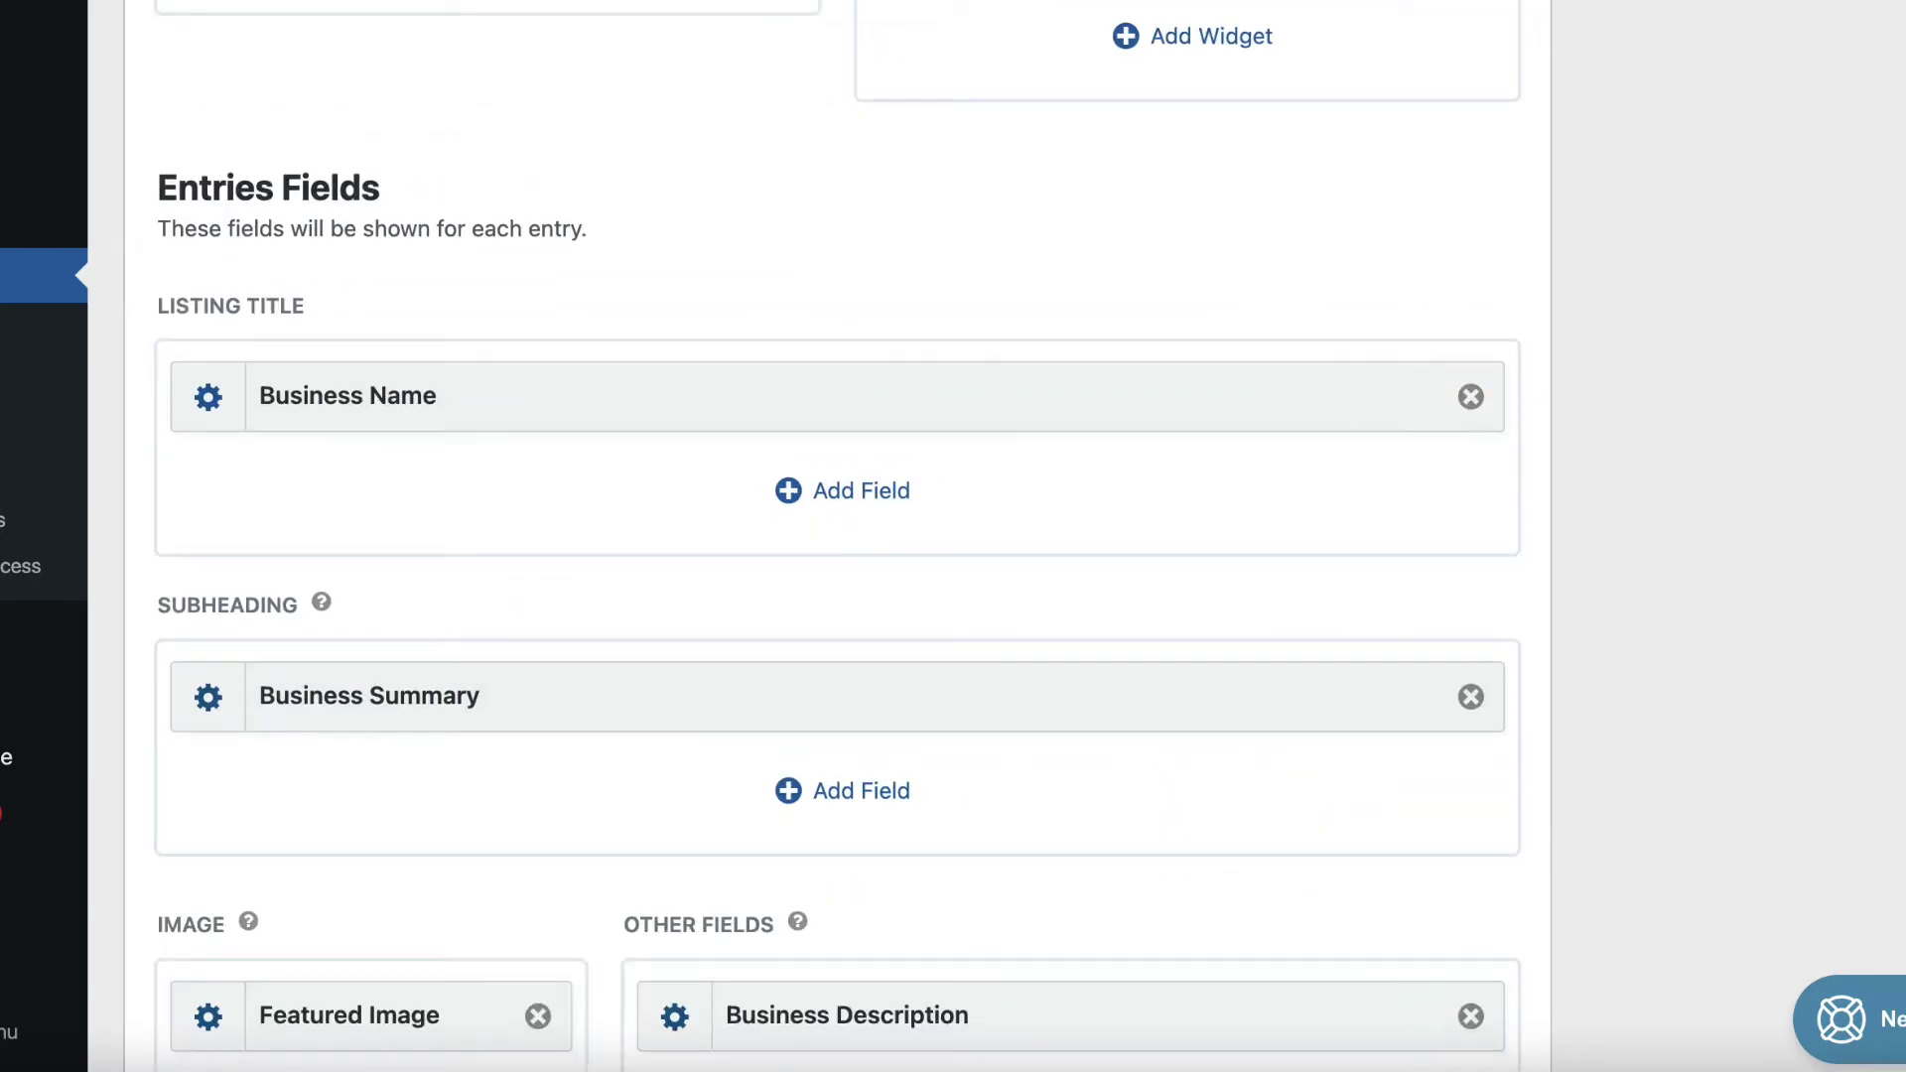
key("Page_Up")
key("Down")
key("Down")
key("Down")
key("Down")
key("Down")
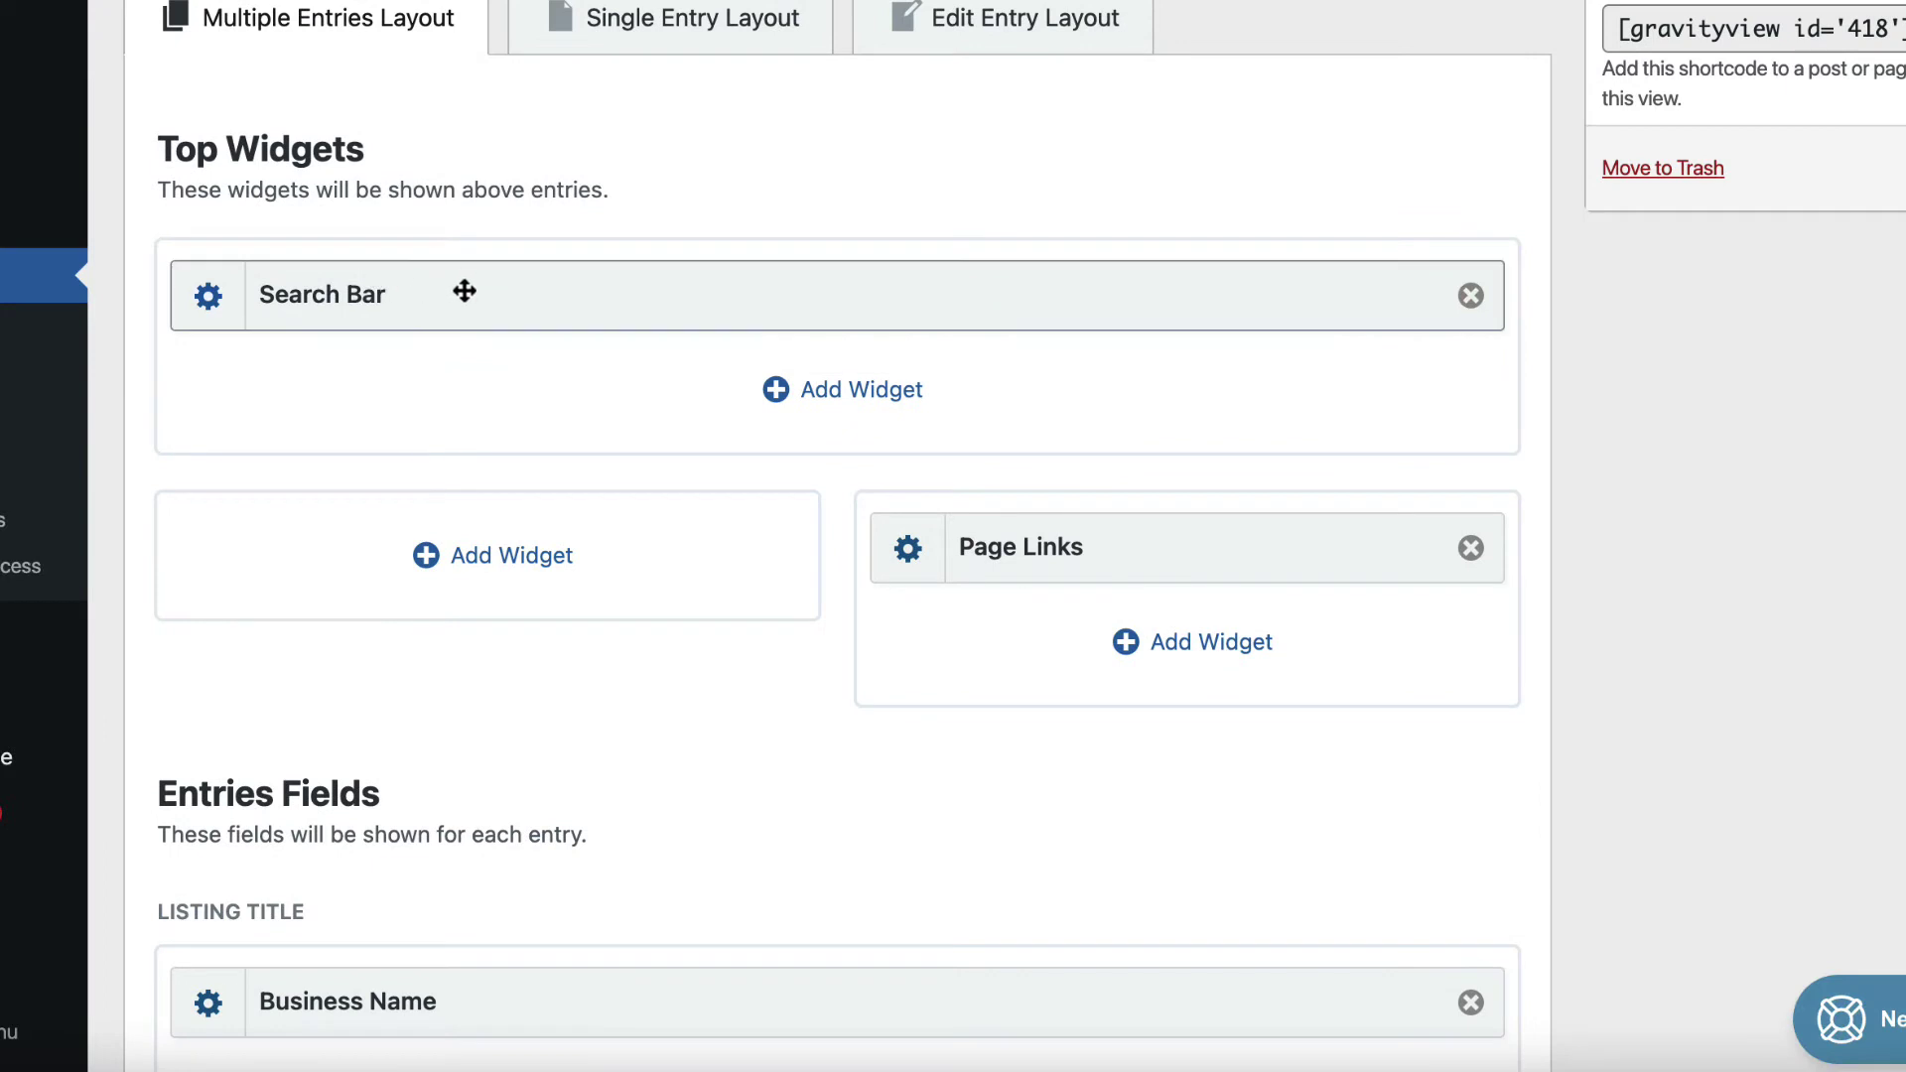
Review the Search Bar widget's settings, then close the settings dialog.
left_click(208, 303)
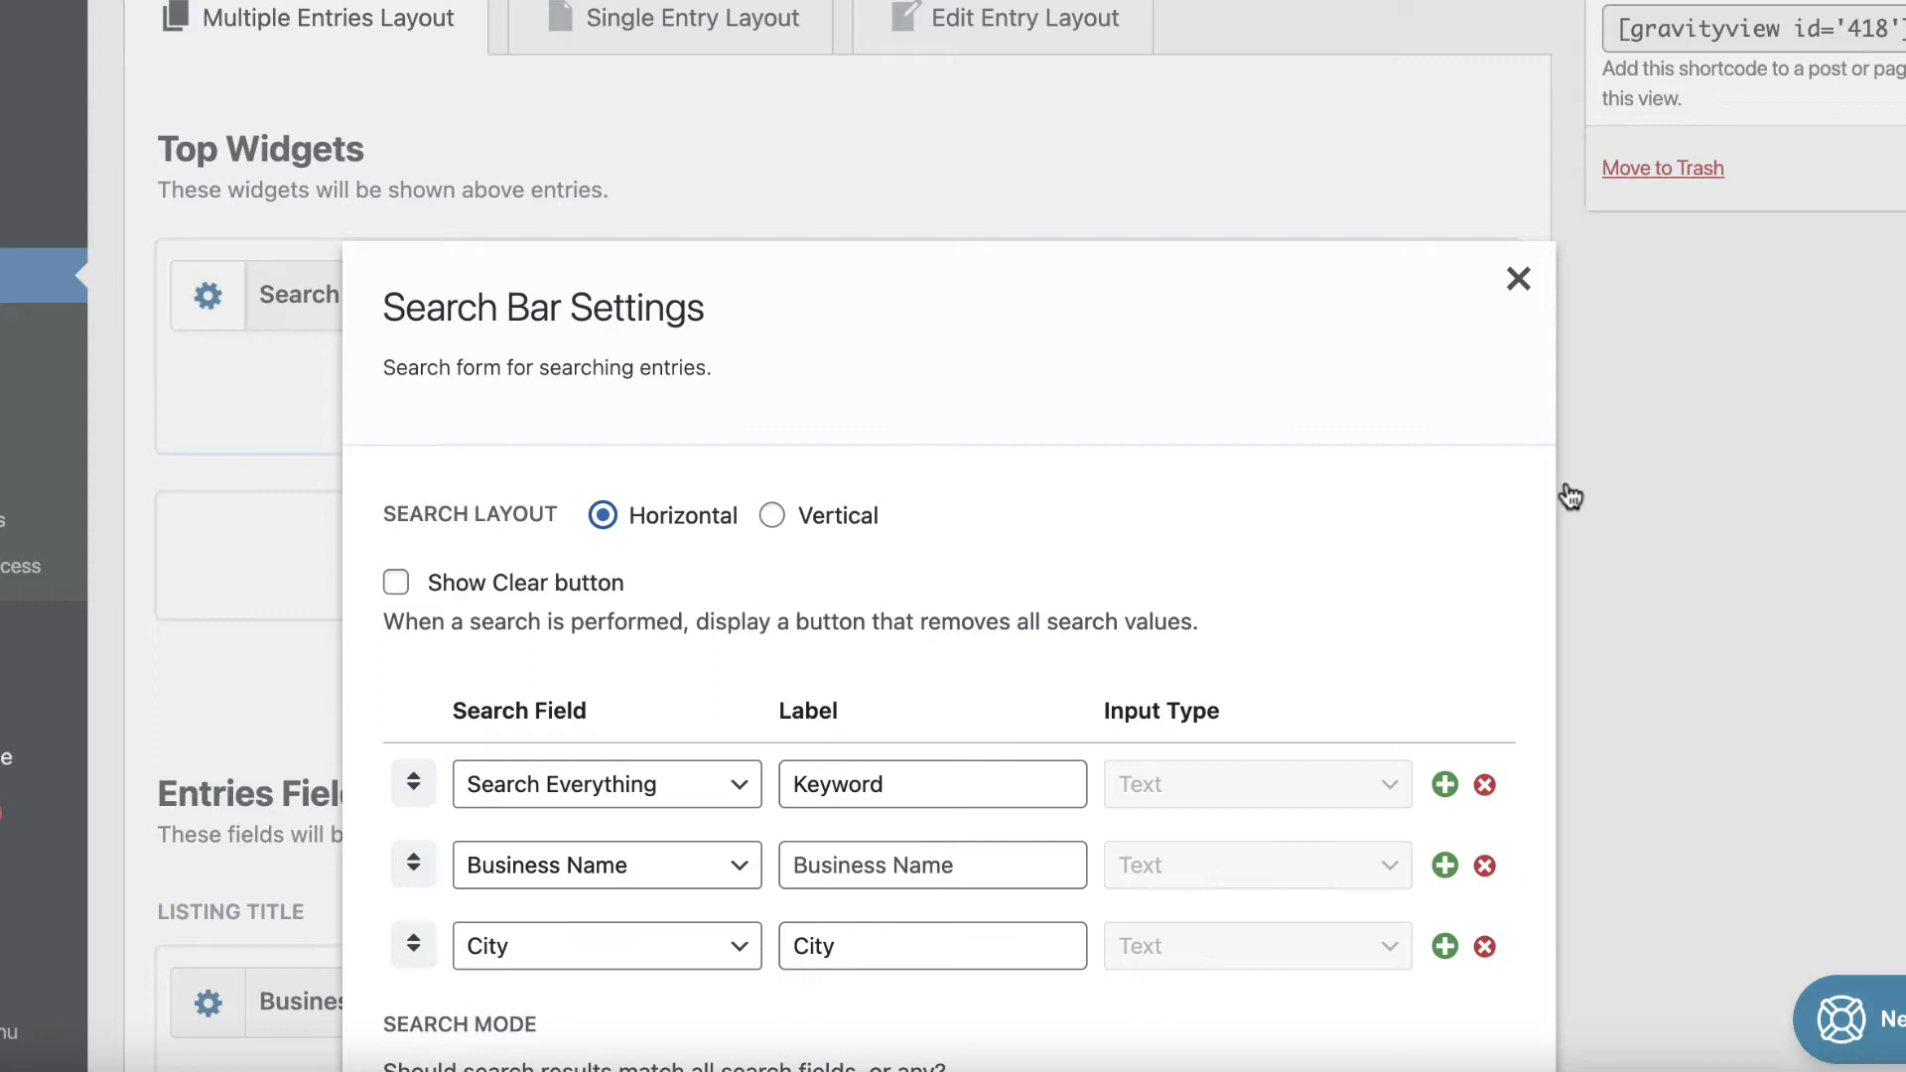
scroll(1400, 545, "down", 3)
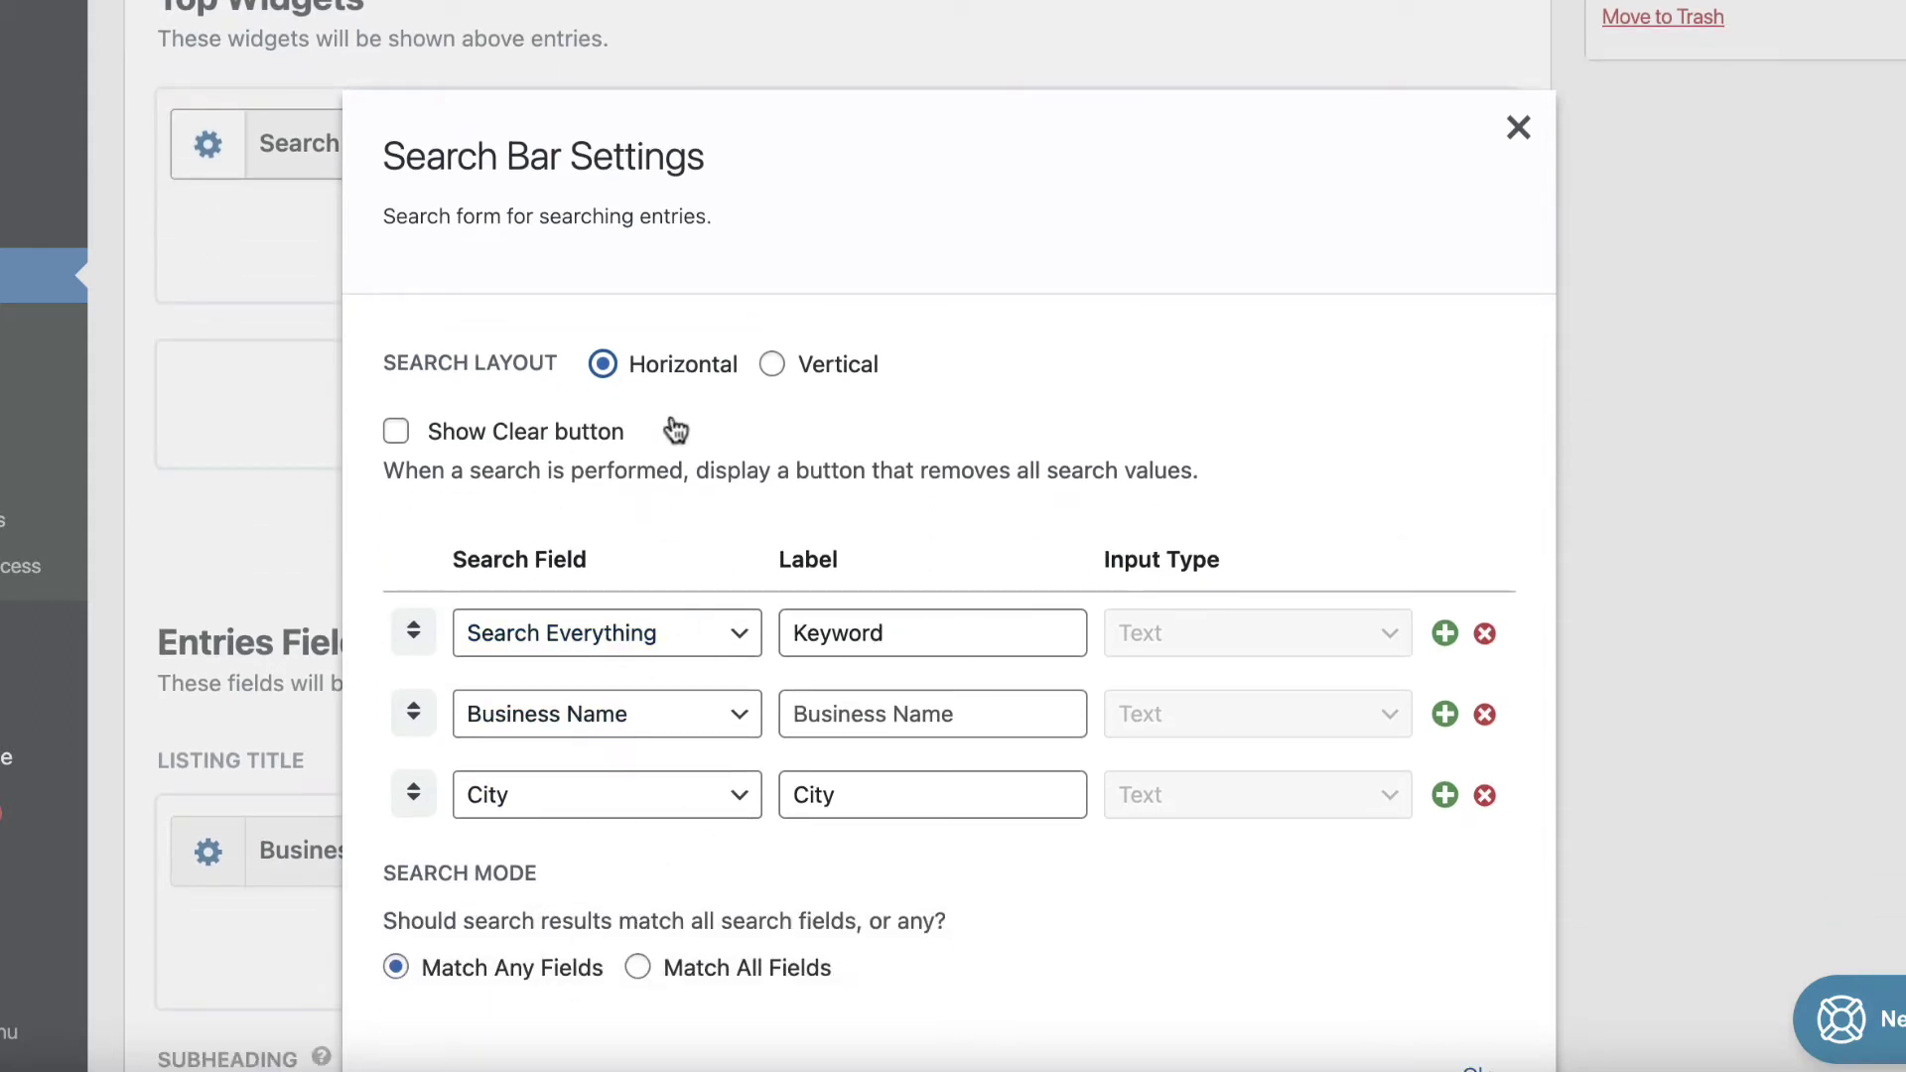
left_click(1519, 129)
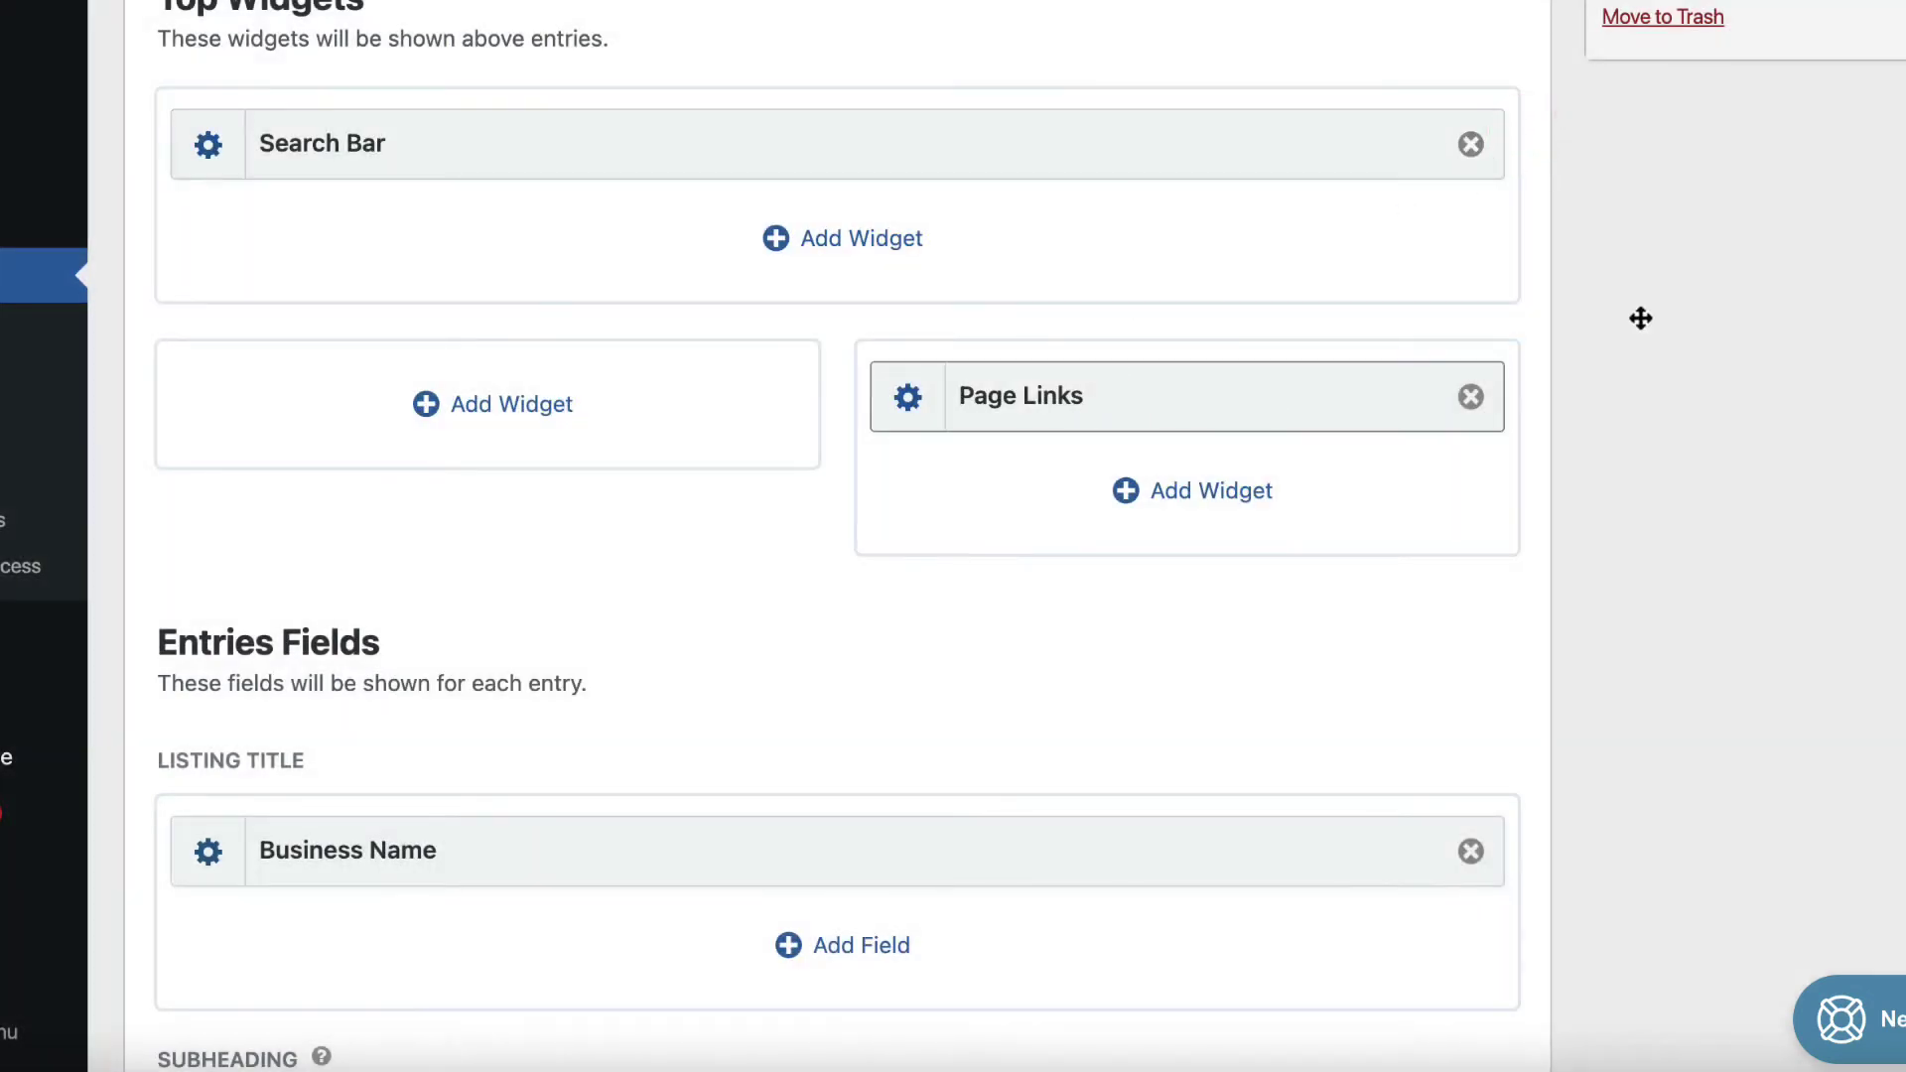
Scroll through the Multiple Entries layout's listing fields.
scroll(830, 536, "down", 3)
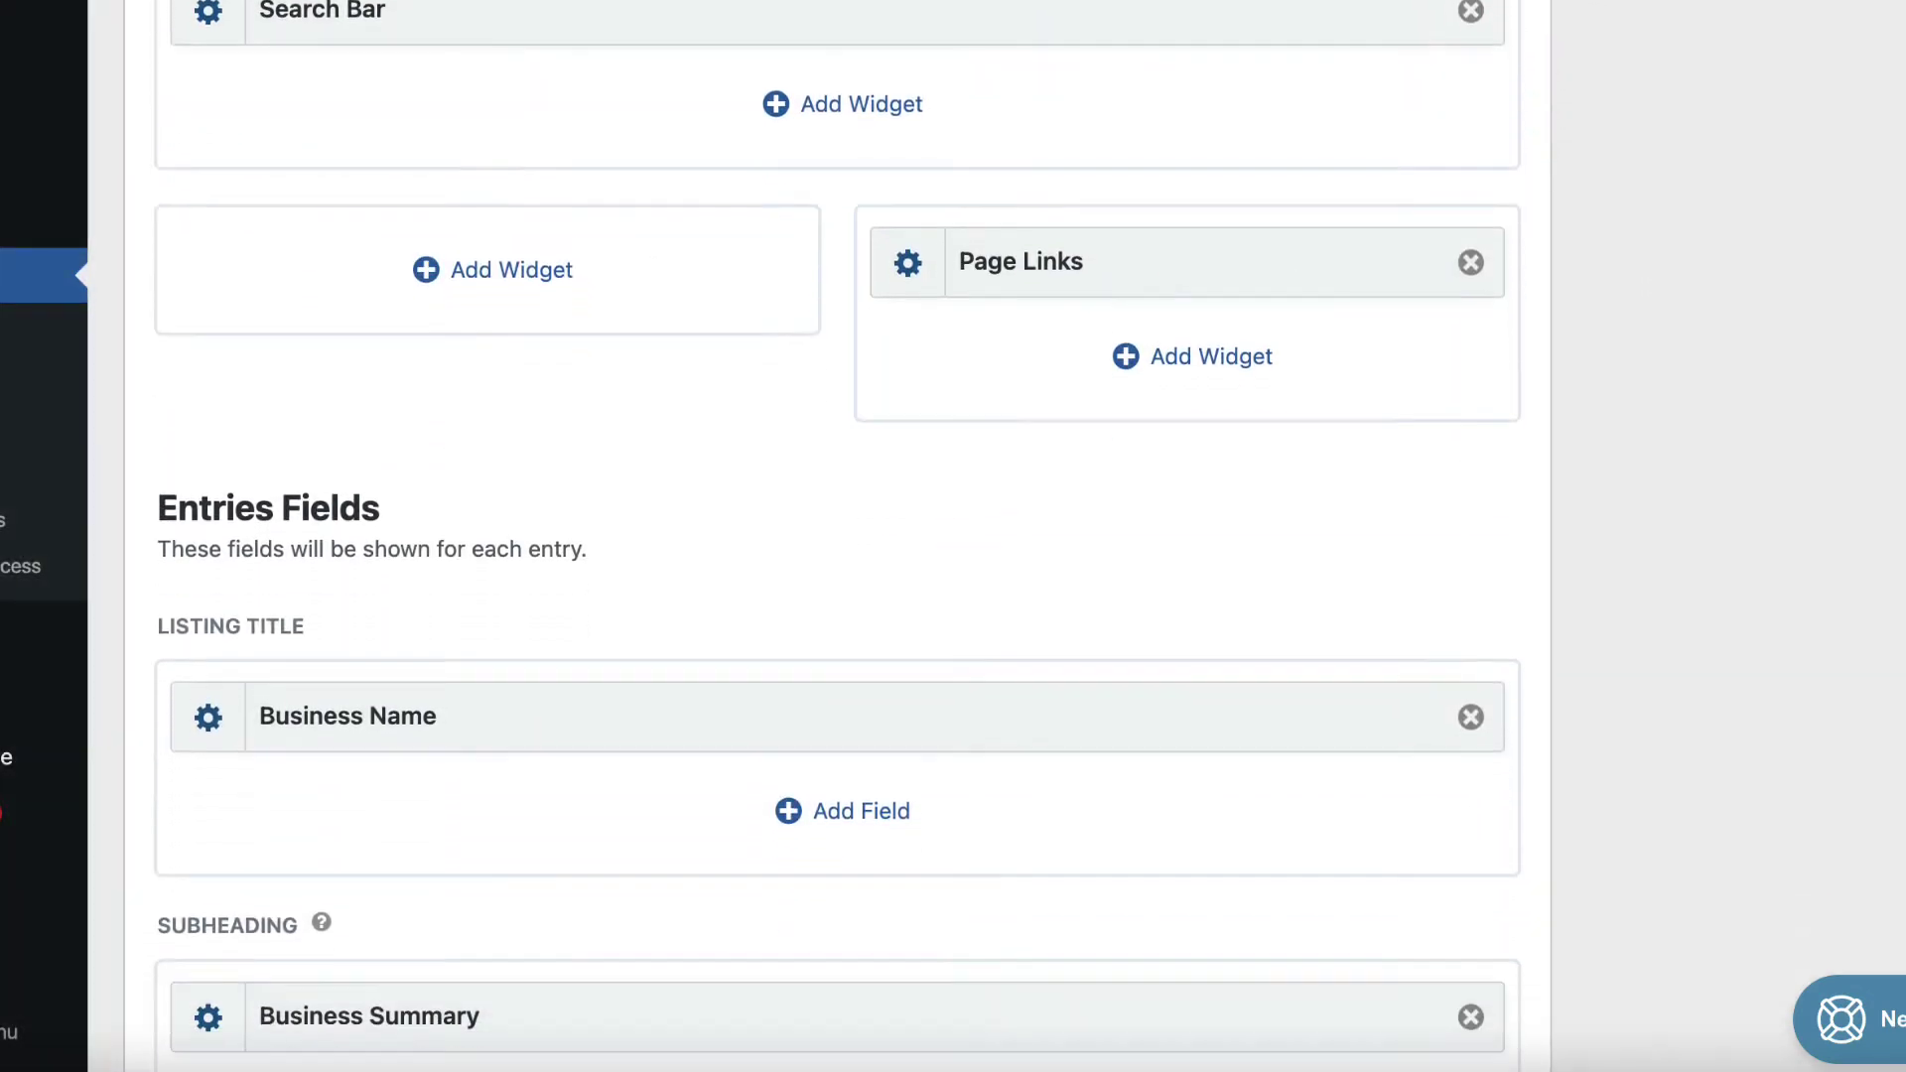
scroll(837, 536, "down", 3)
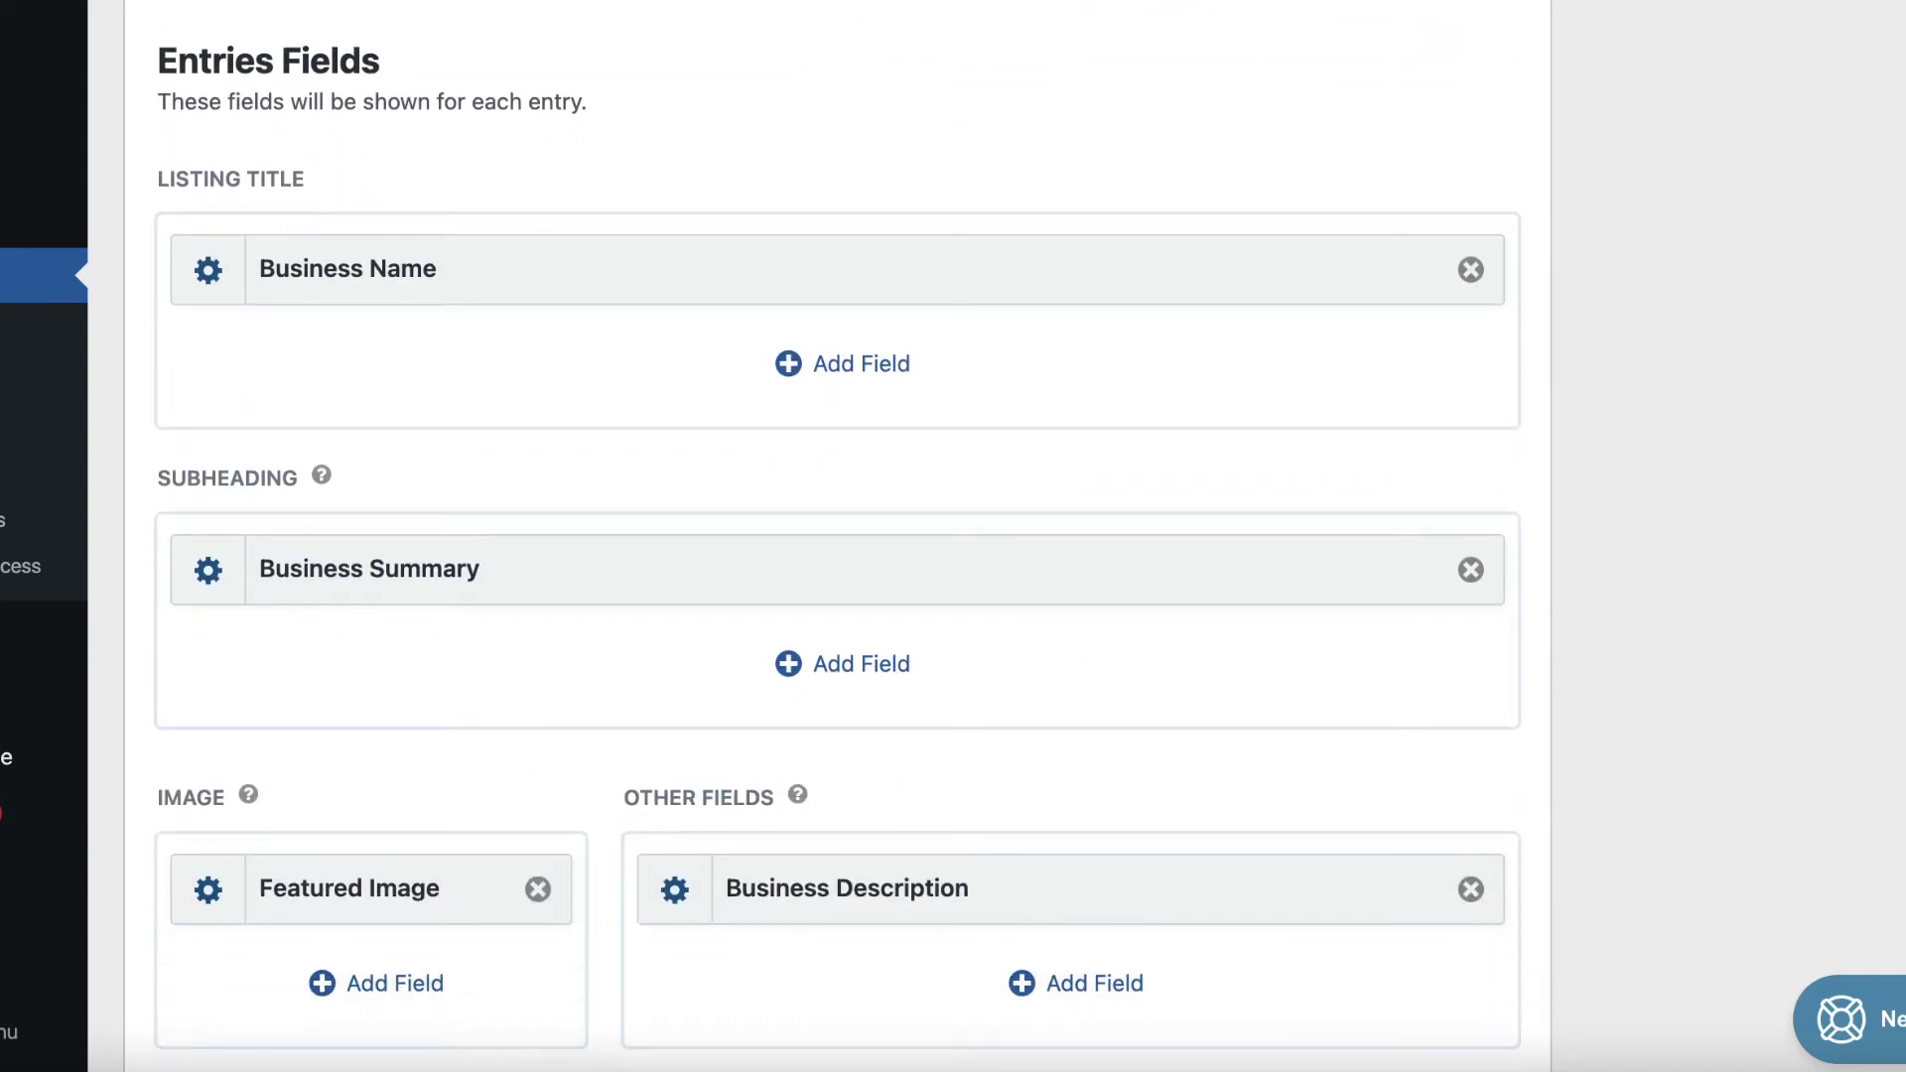
scroll(837, 536, "down", 1)
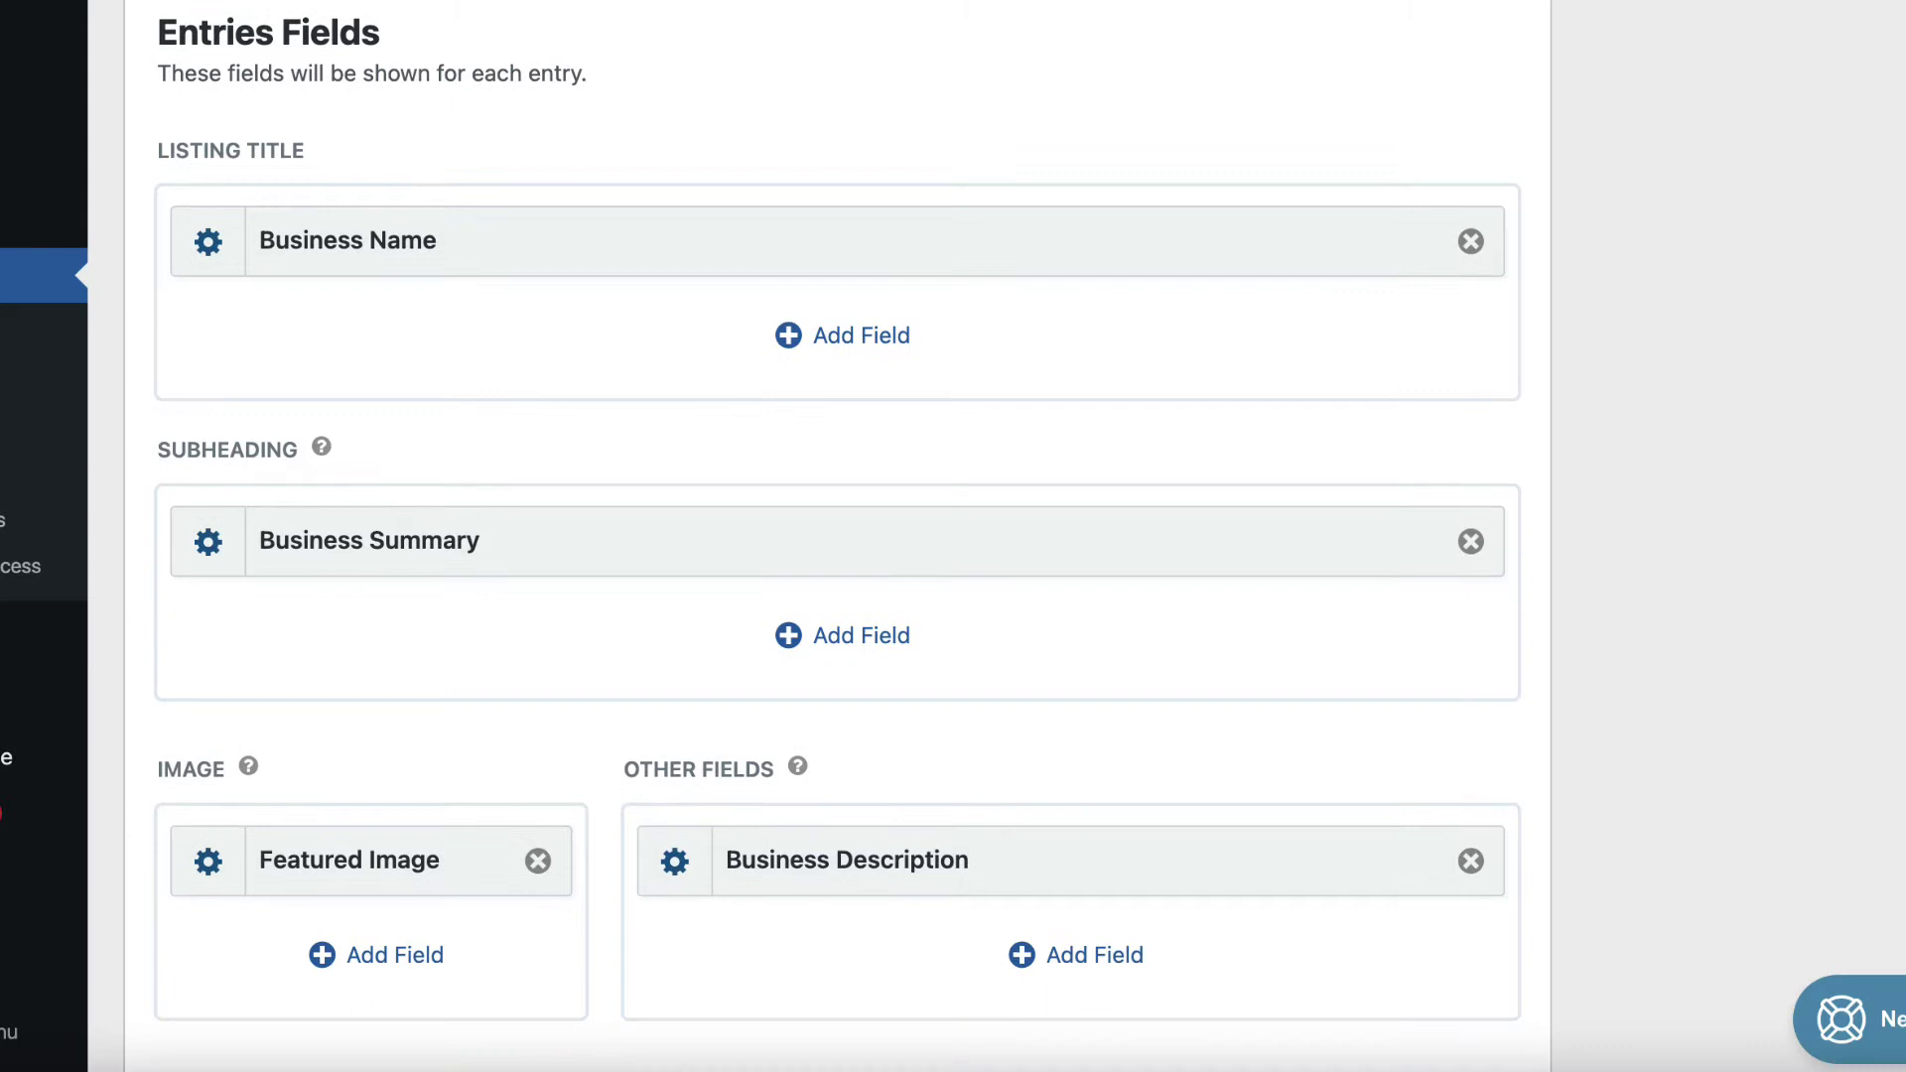
scroll(837, 536, "down", 3)
scroll(837, 536, "up", 2)
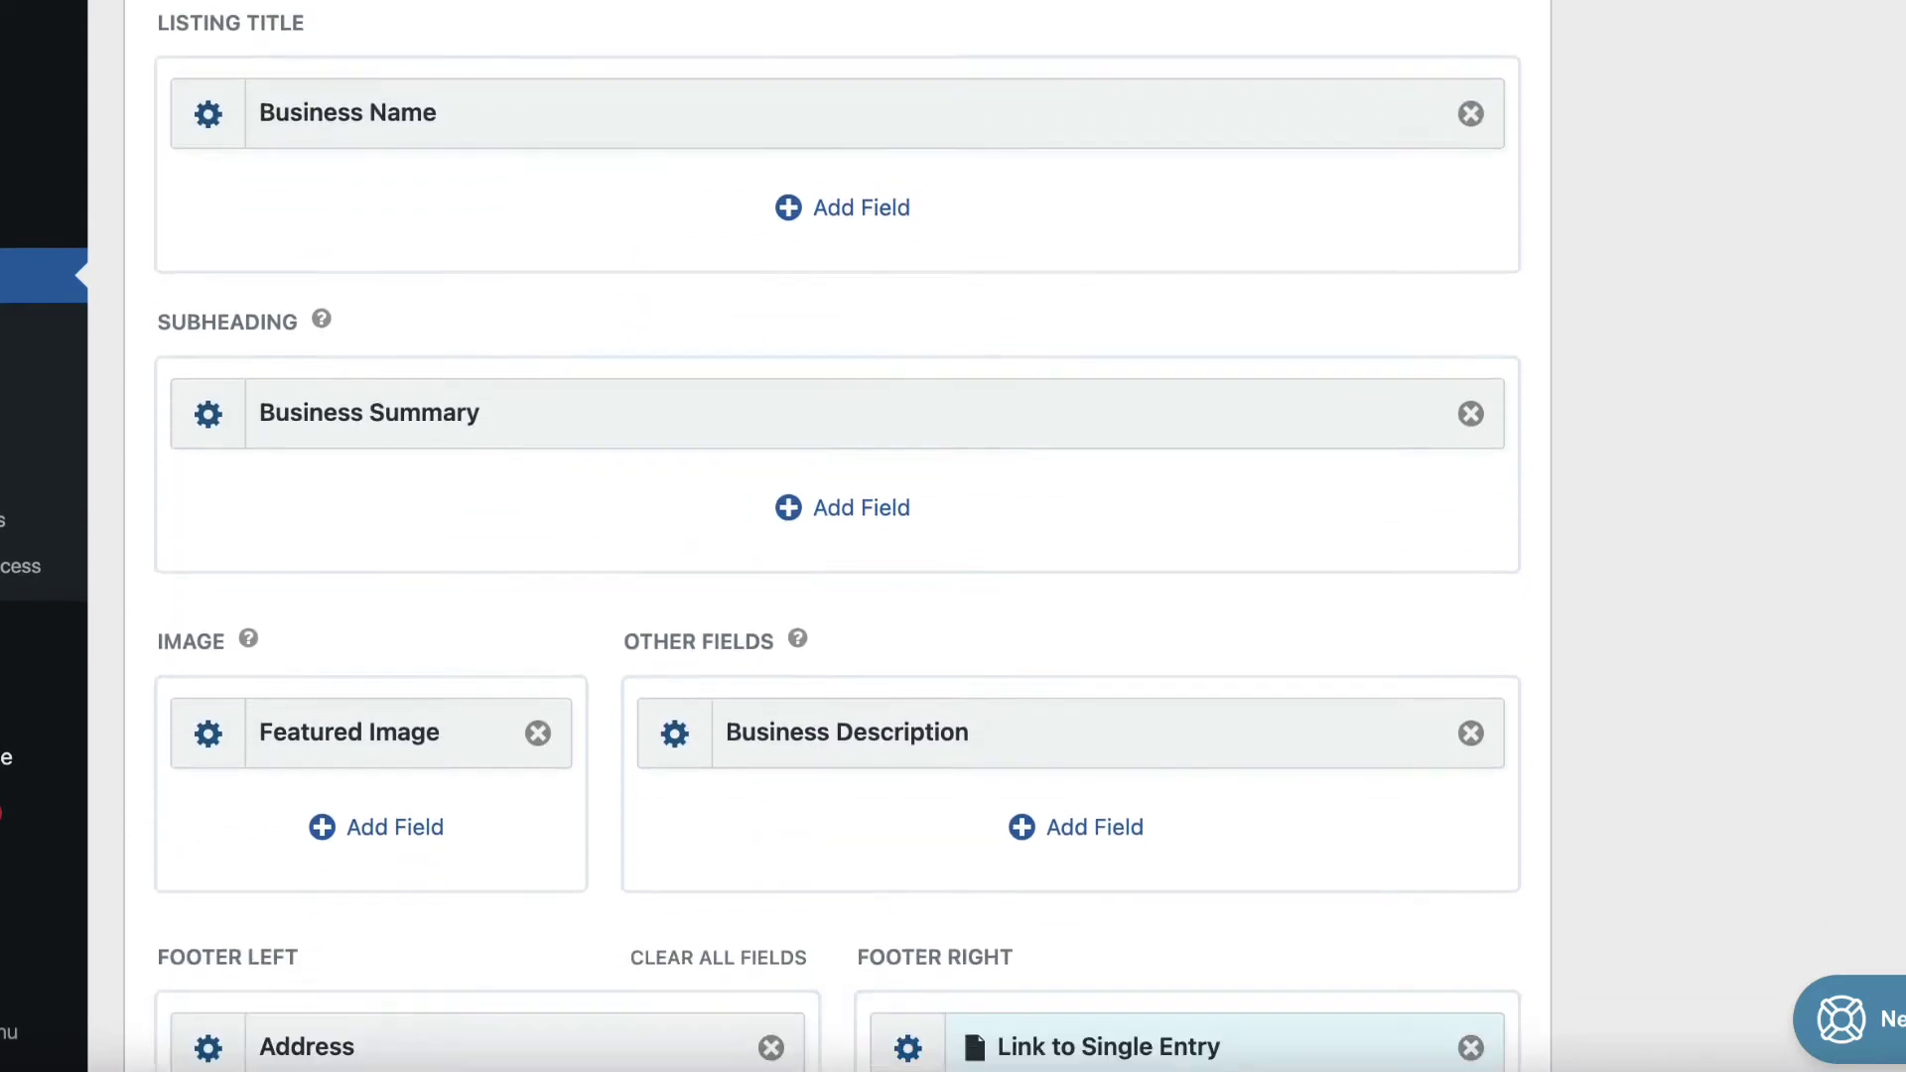
scroll(837, 536, "up", 1)
scroll(1885, 306, "down", 3)
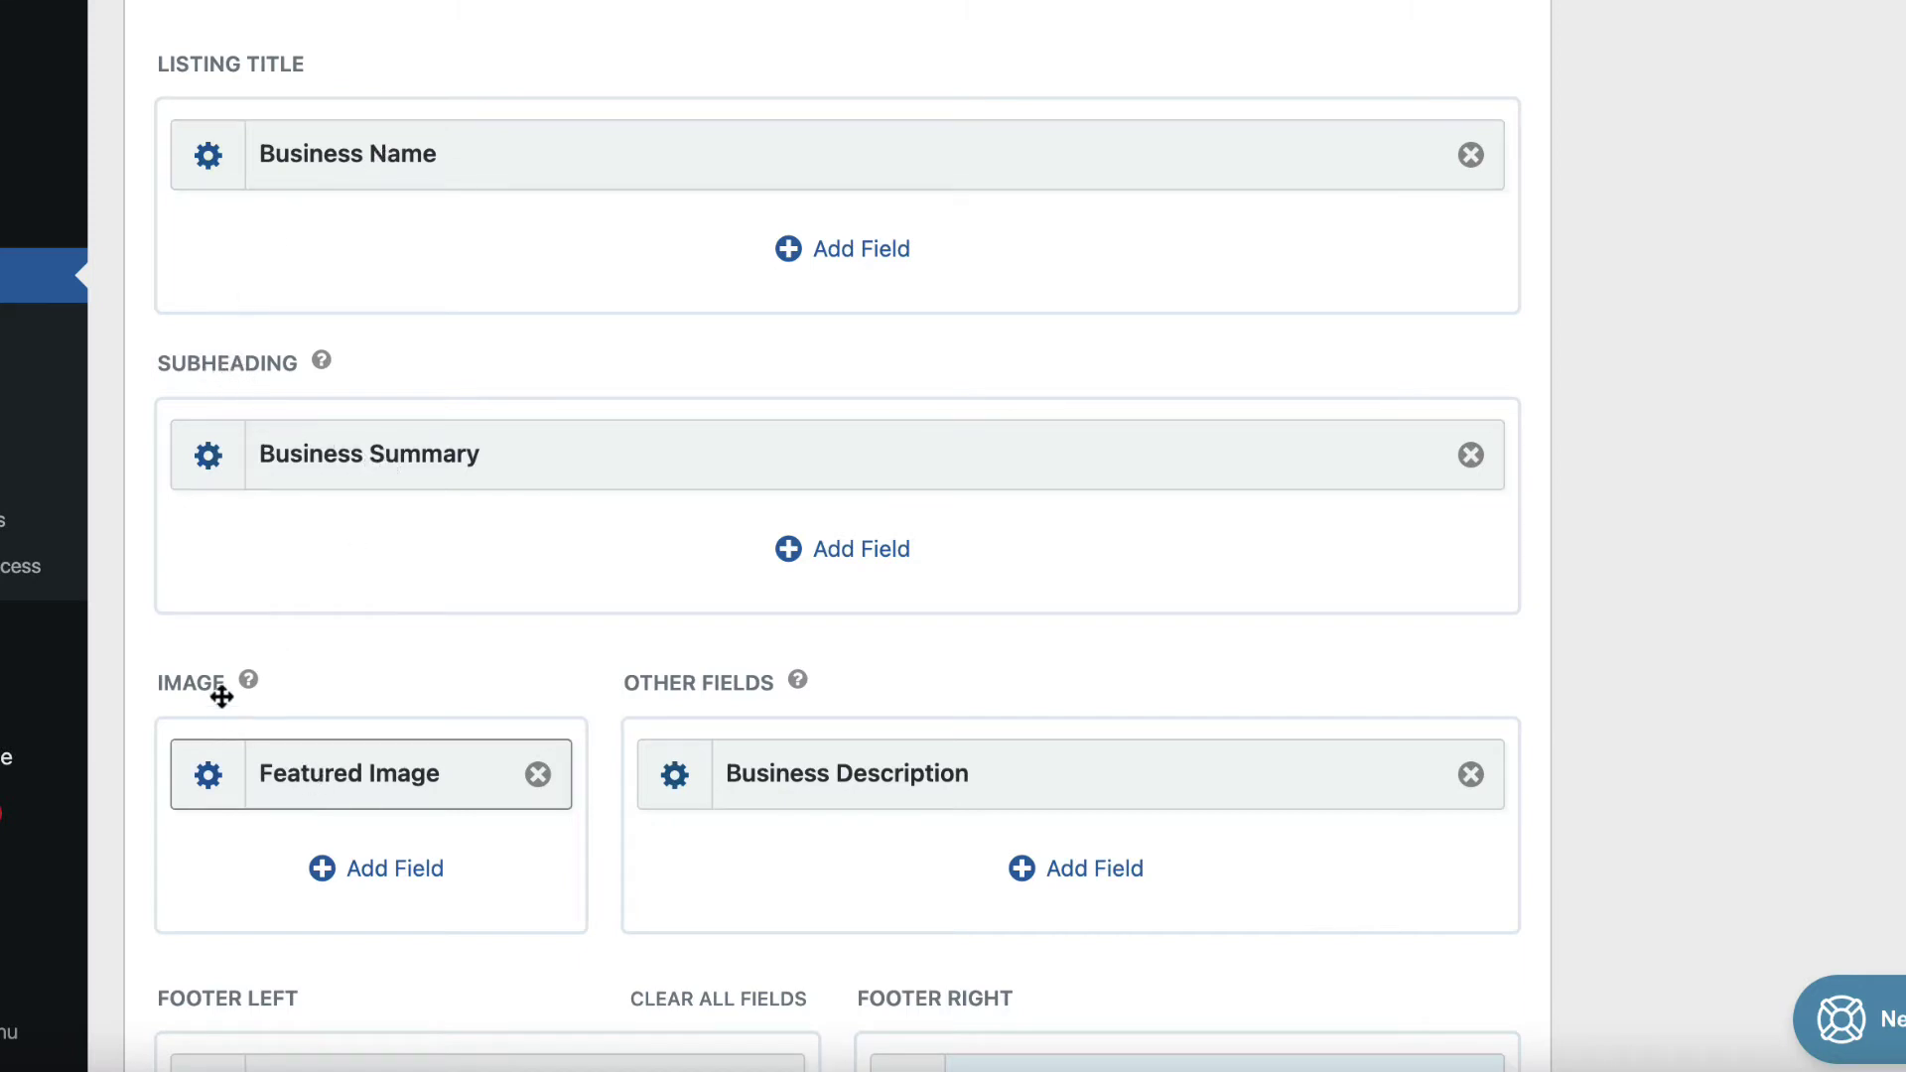
Reposition the Business Description field among the Multiple Entries listing fields.
scroll(443, 774, "down", 1)
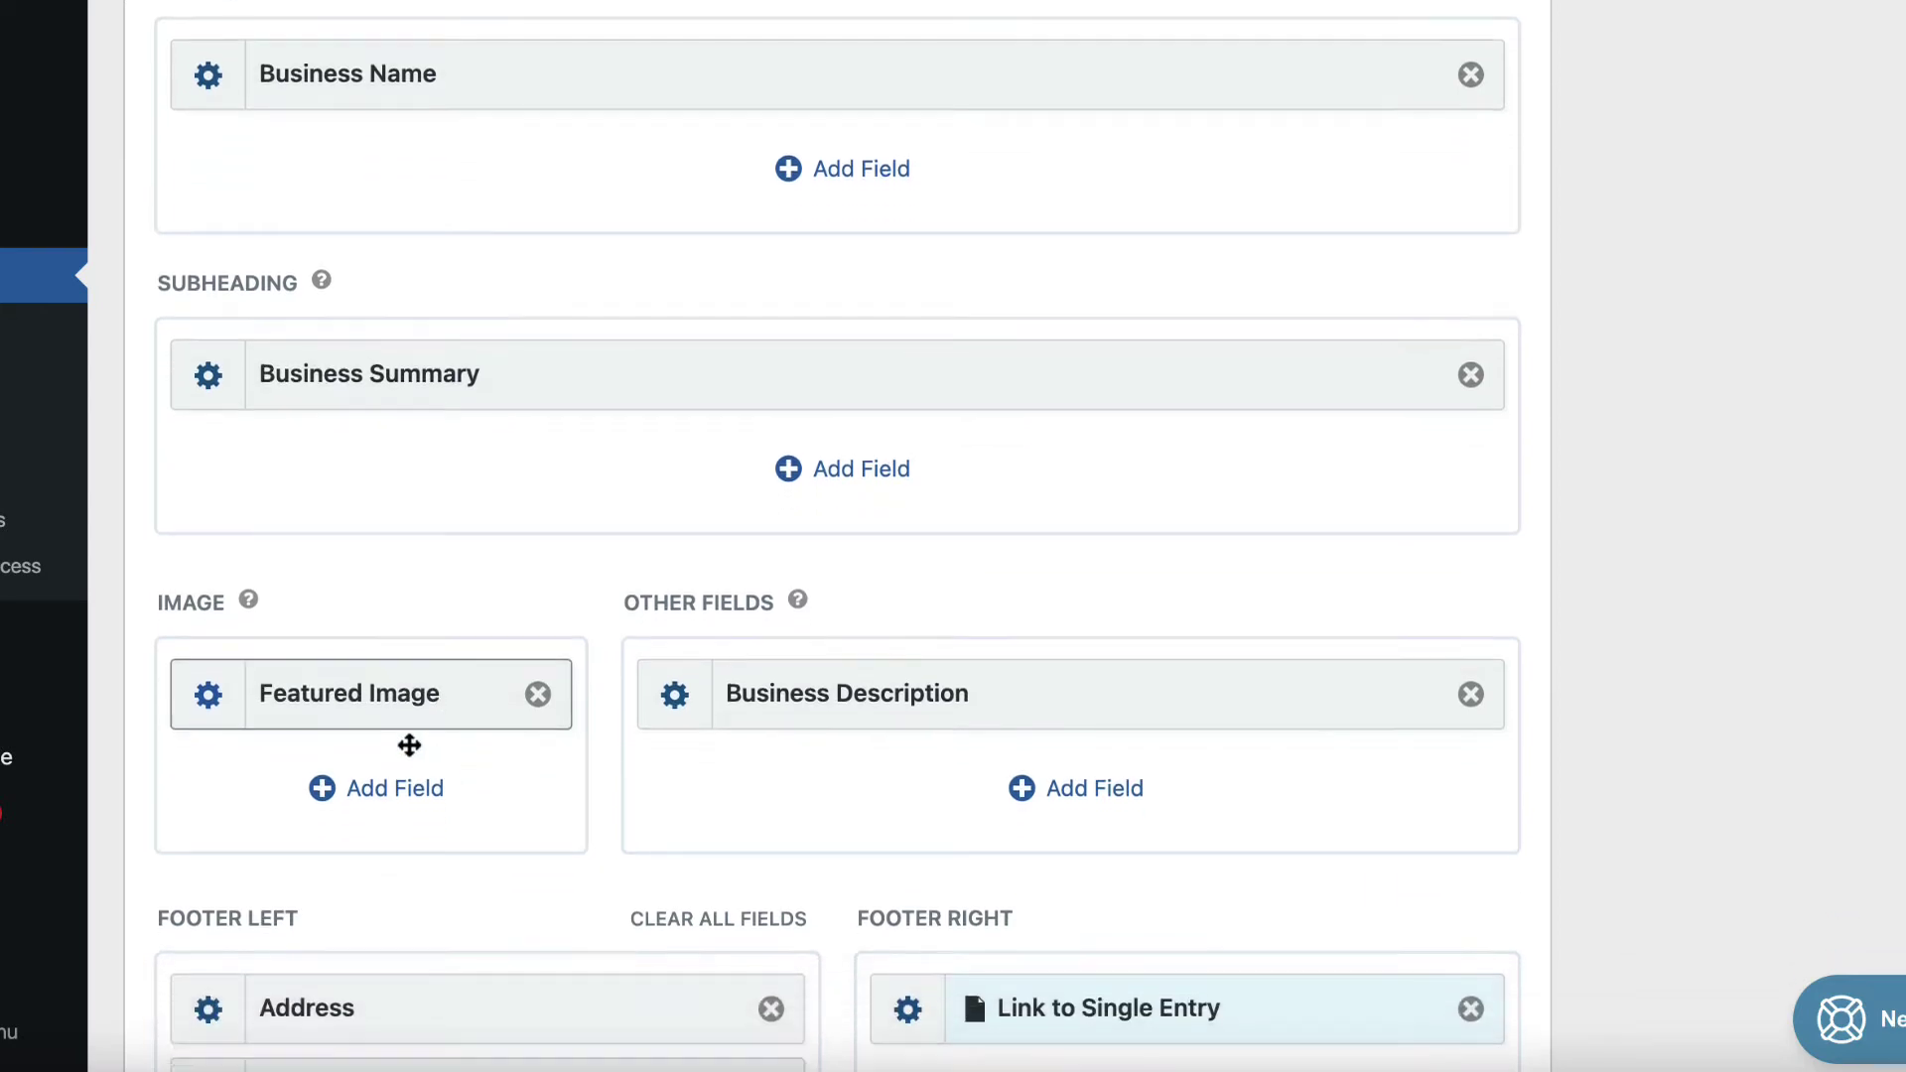
scroll(437, 741, "down", 1)
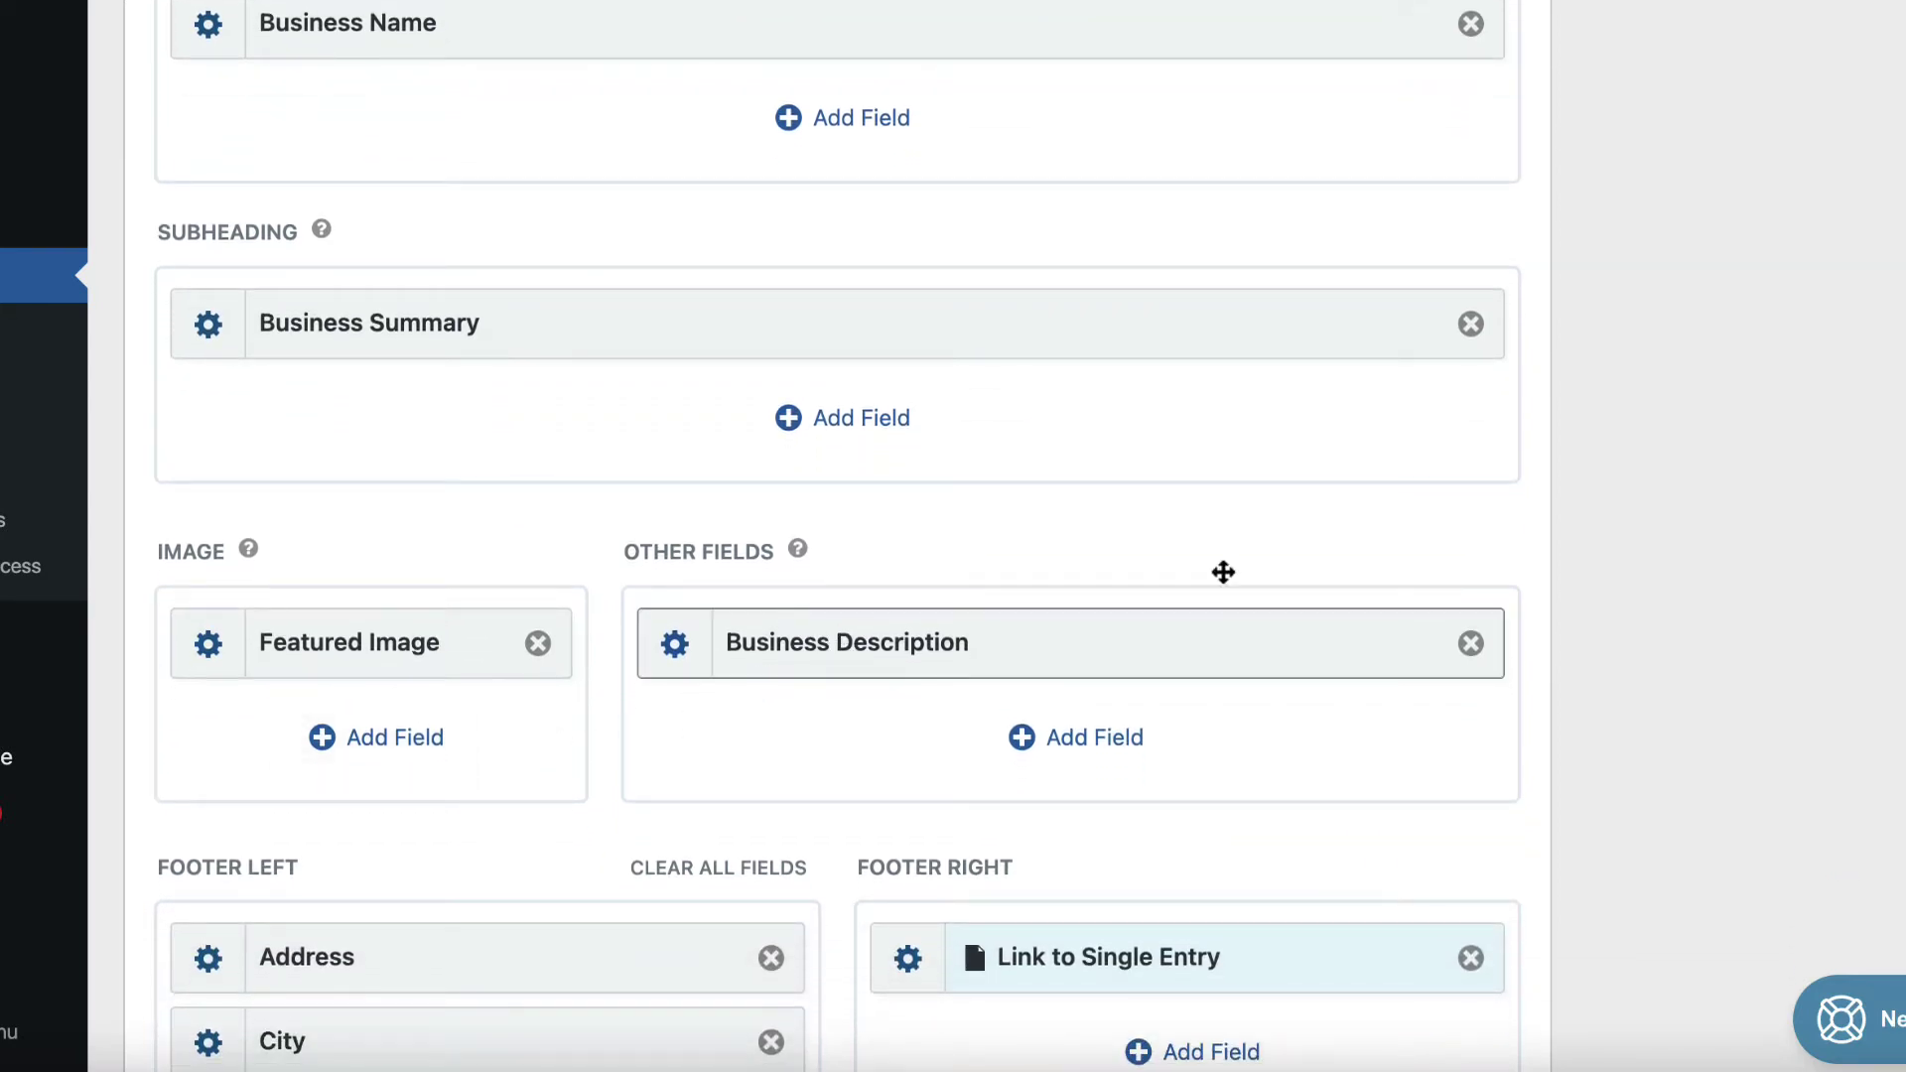
scroll(837, 536, "down", 7)
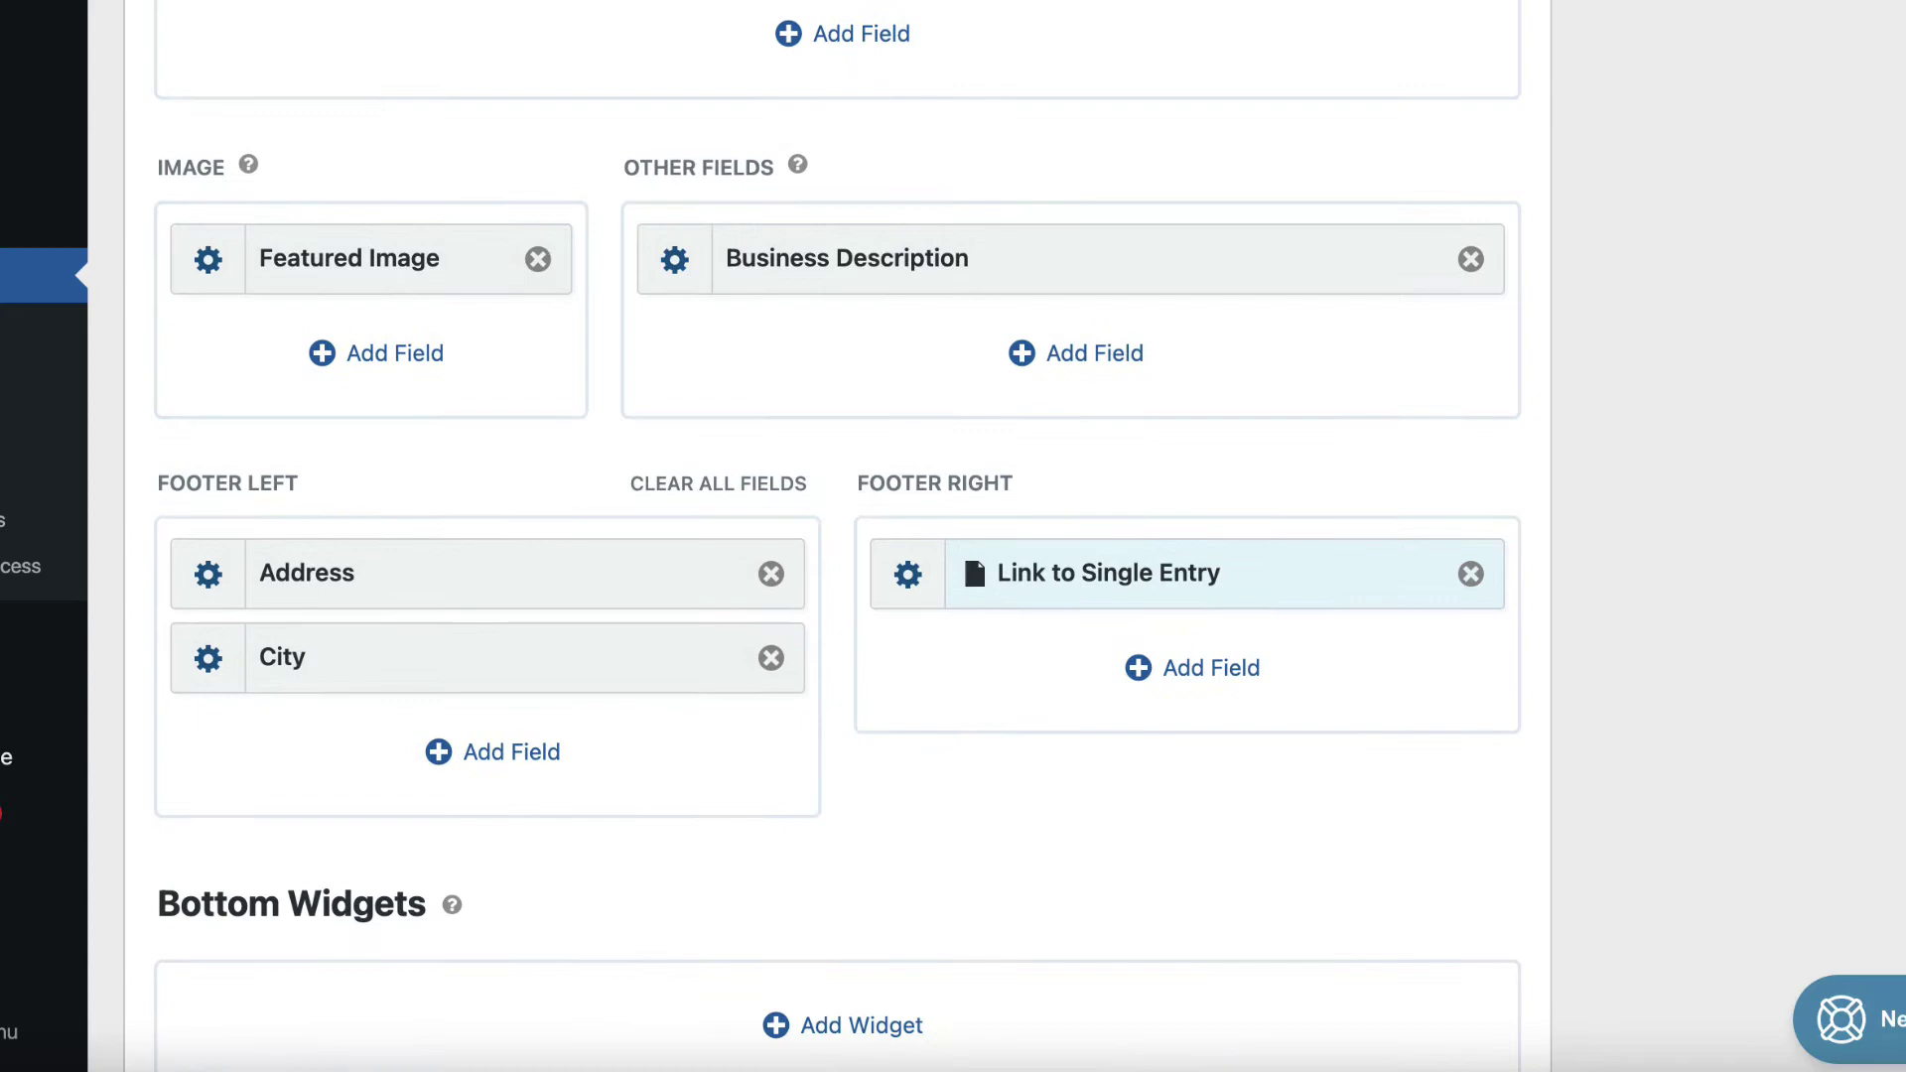
scroll(837, 536, "down", 4)
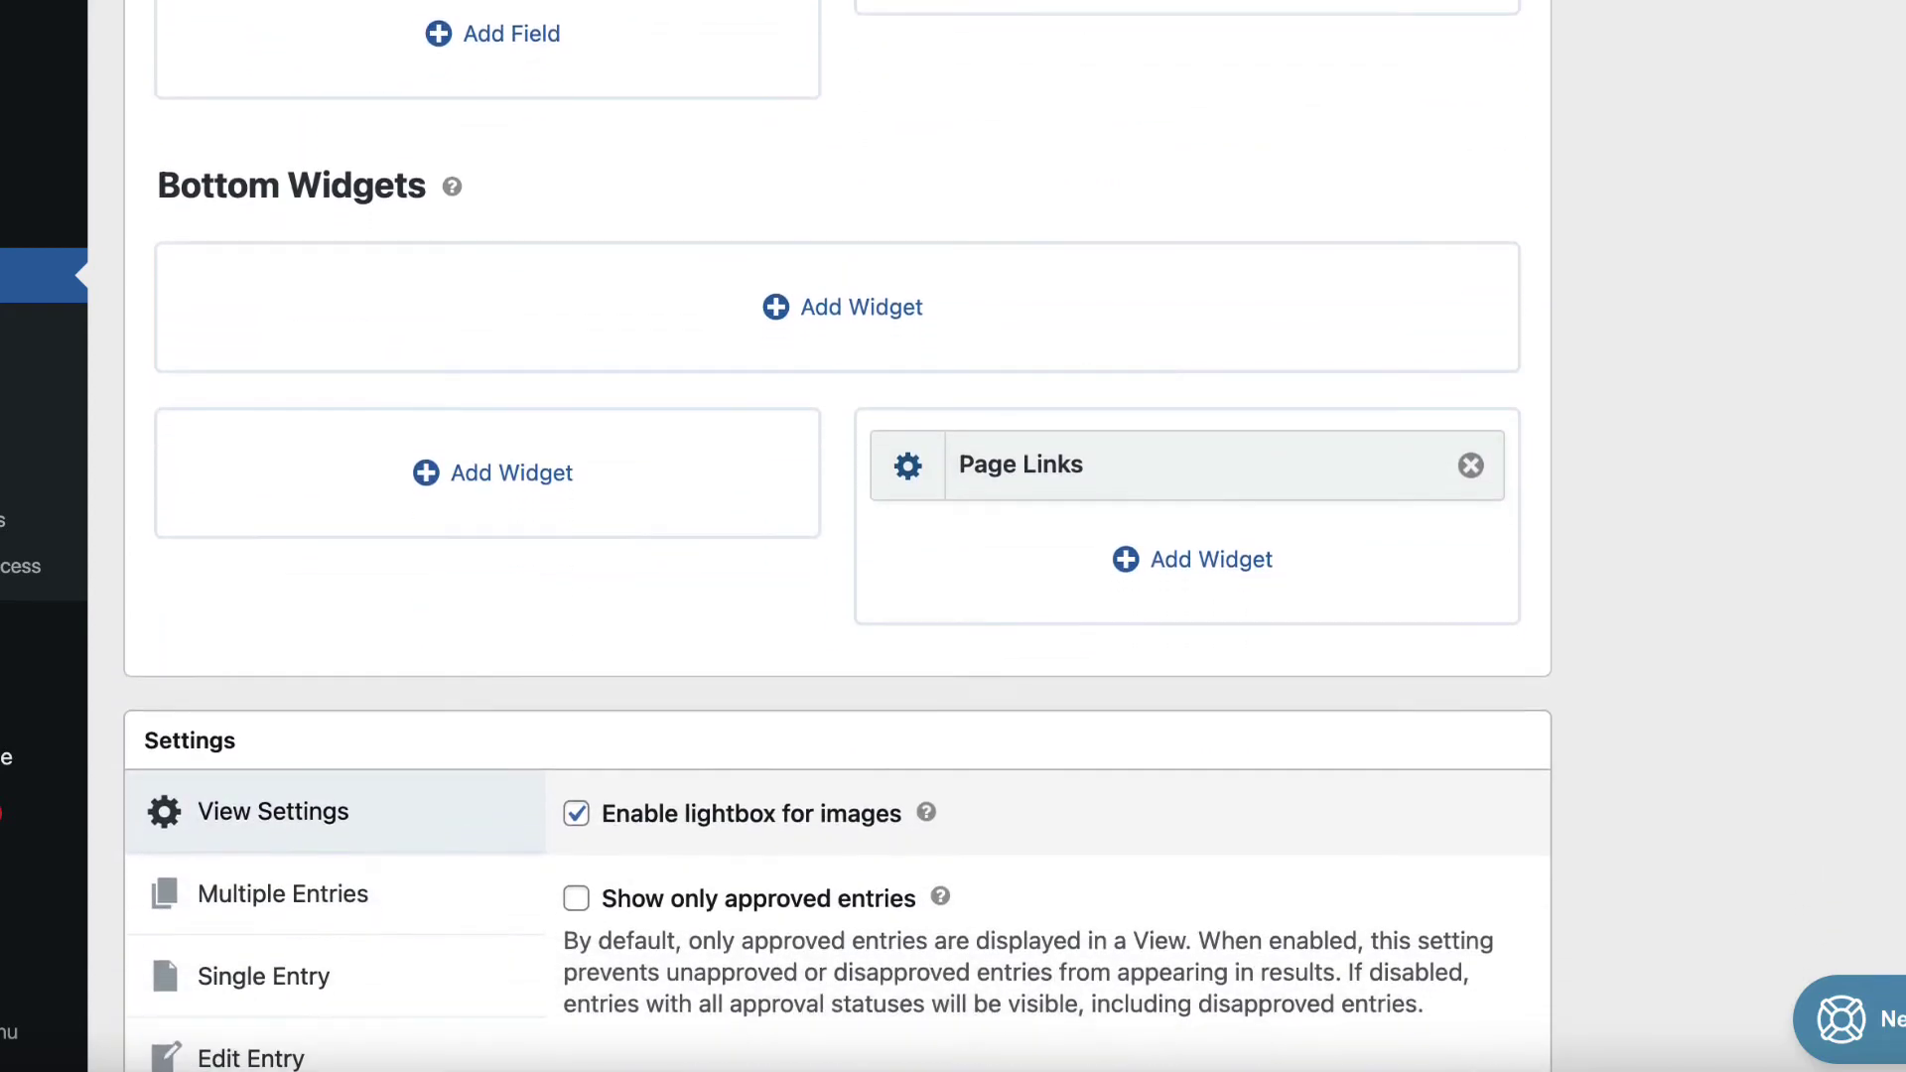
scroll(837, 536, "up", 1)
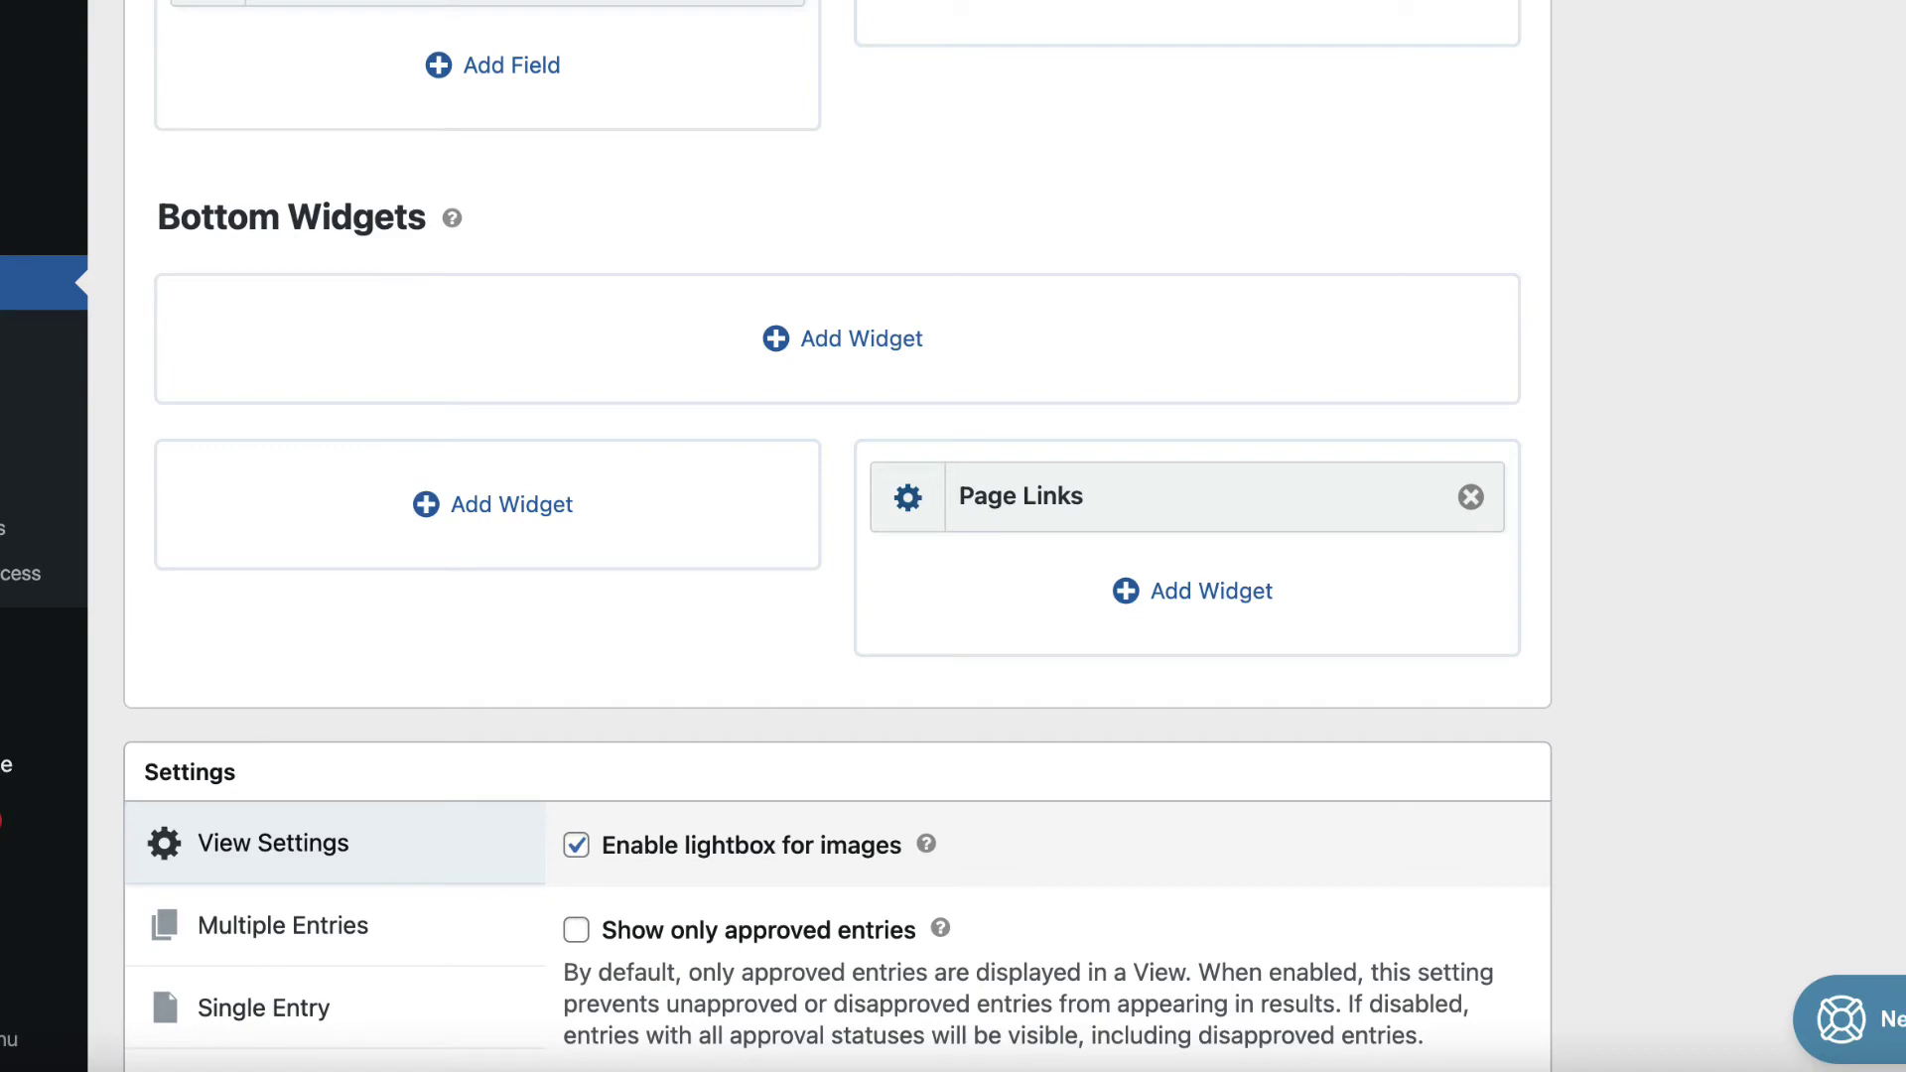
scroll(837, 536, "up", 1)
scroll(837, 536, "down", 6)
scroll(837, 536, "up", 8)
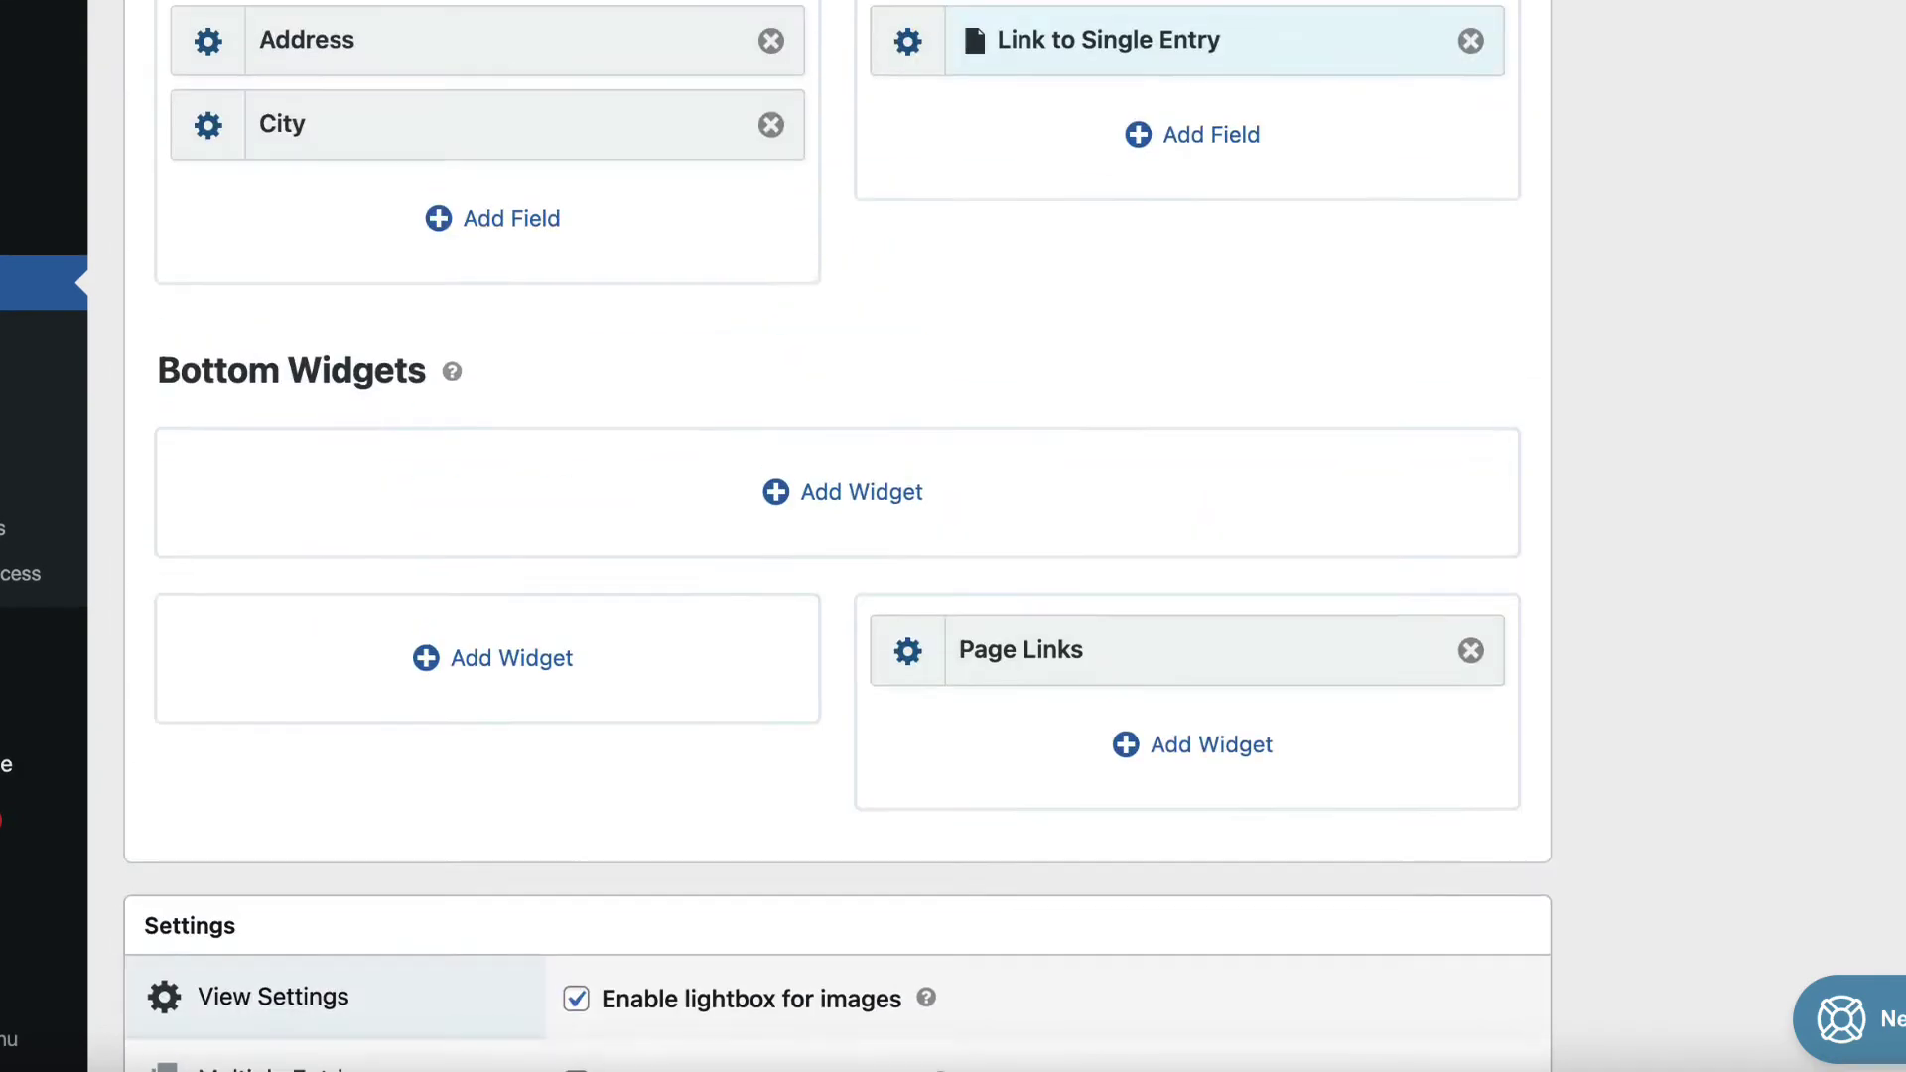
scroll(837, 536, "up", 4)
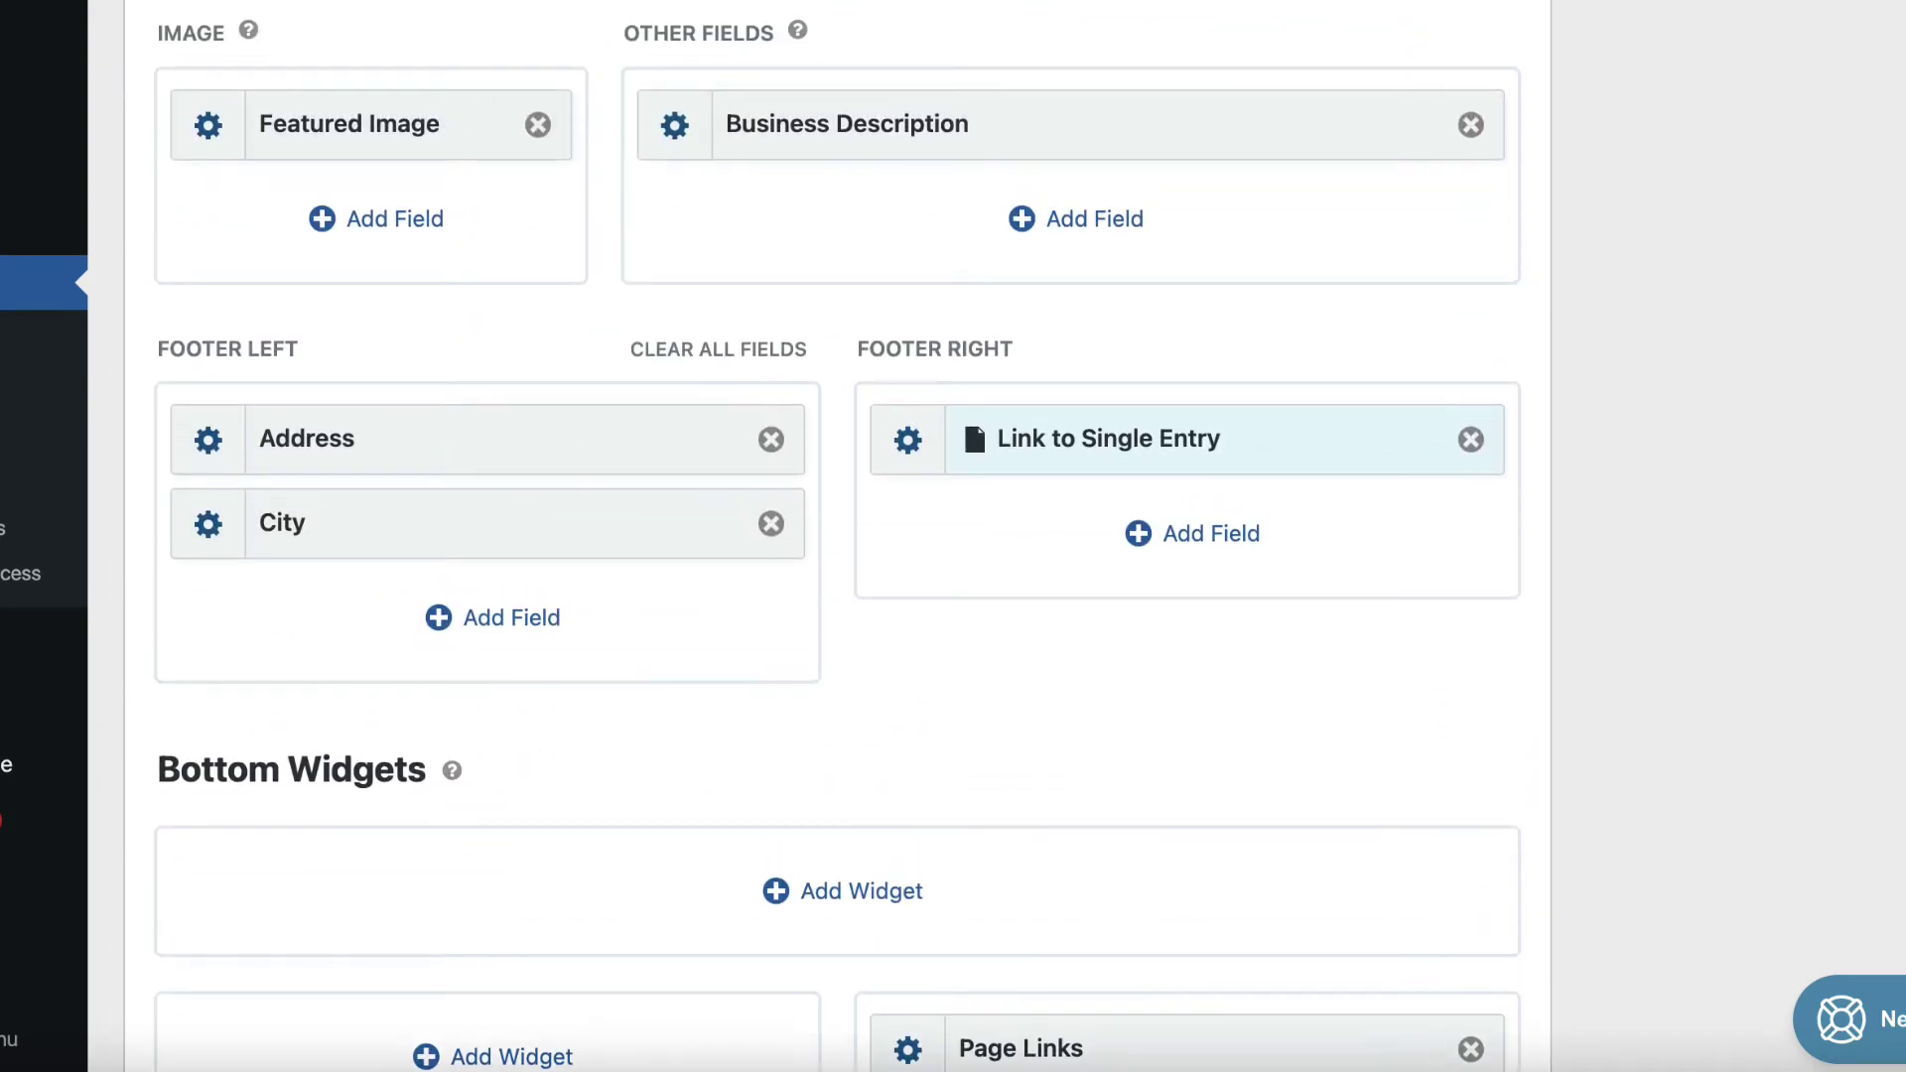
scroll(837, 536, "up", 3)
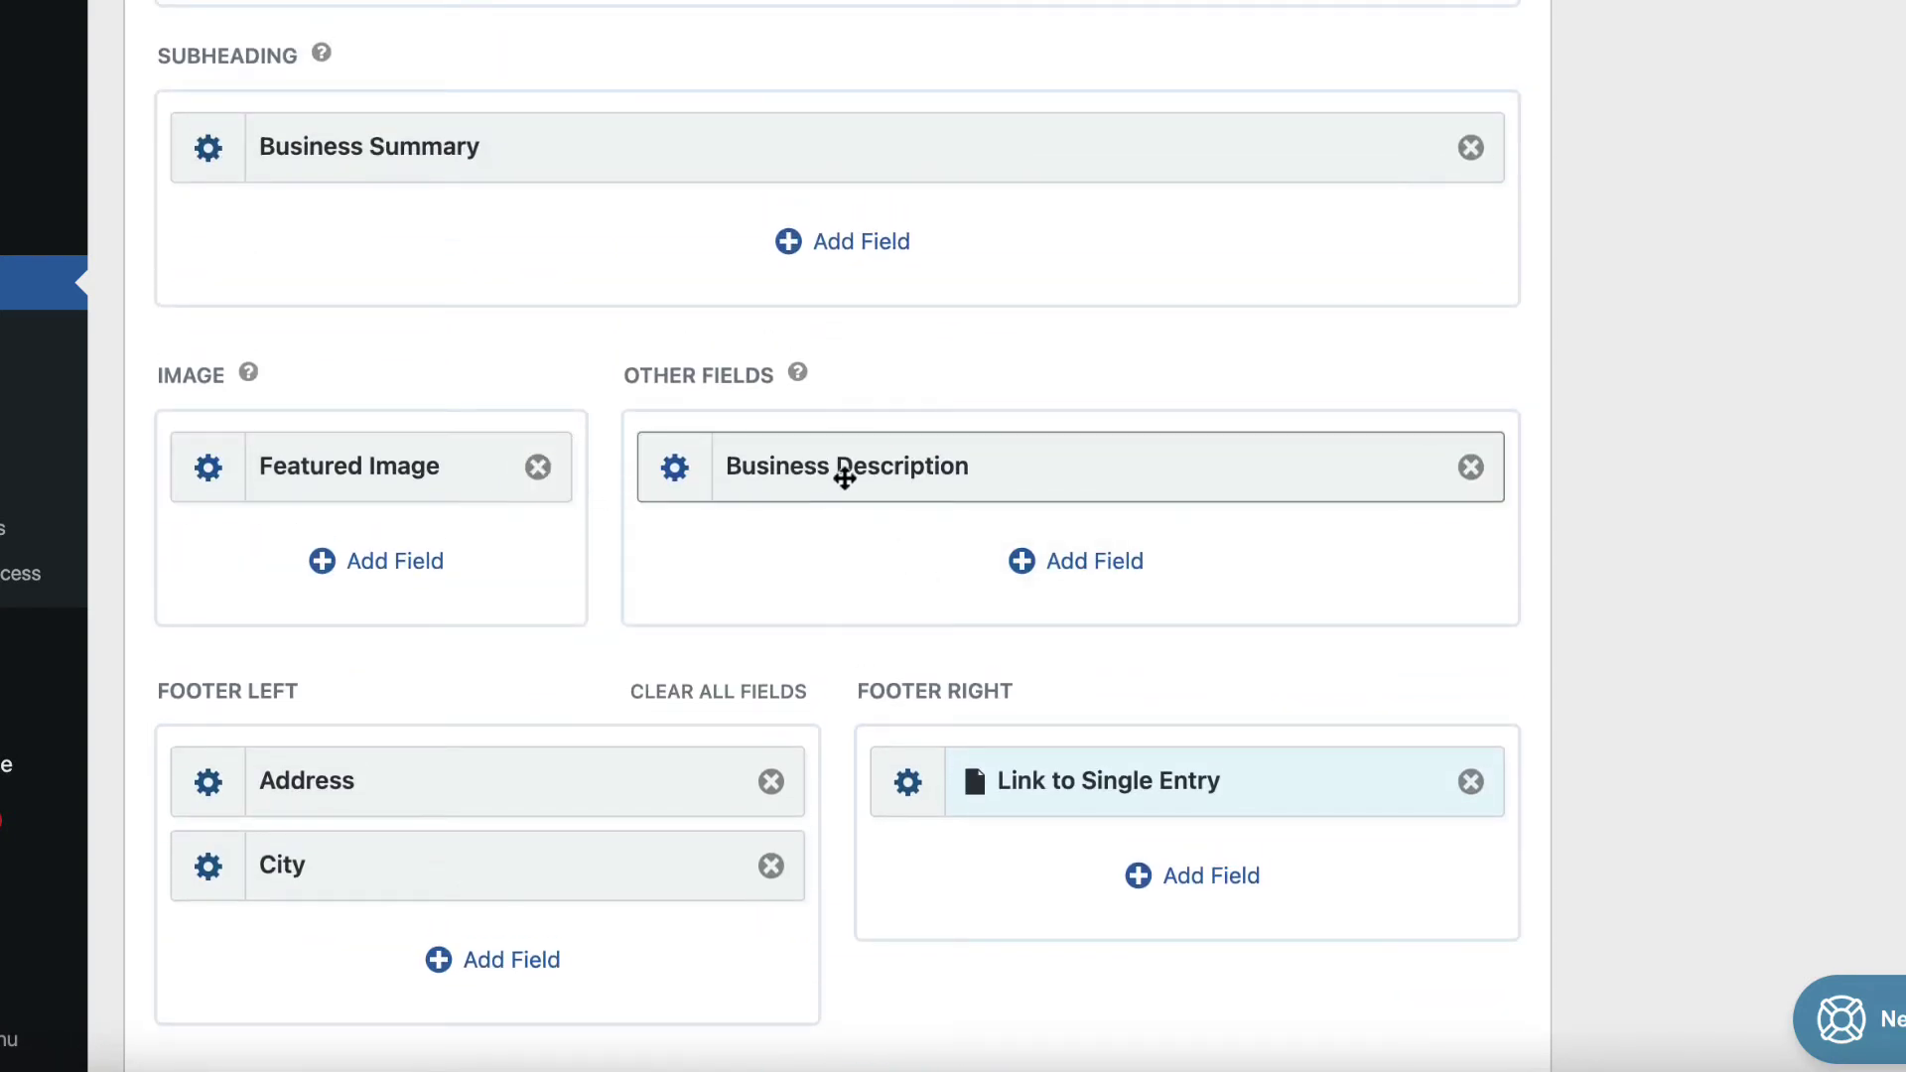
mouse_move(844, 478)
left_mouse_down()
mouse_move(435, 214)
mouse_move(855, 525)
mouse_move(851, 456)
left_mouse_up()
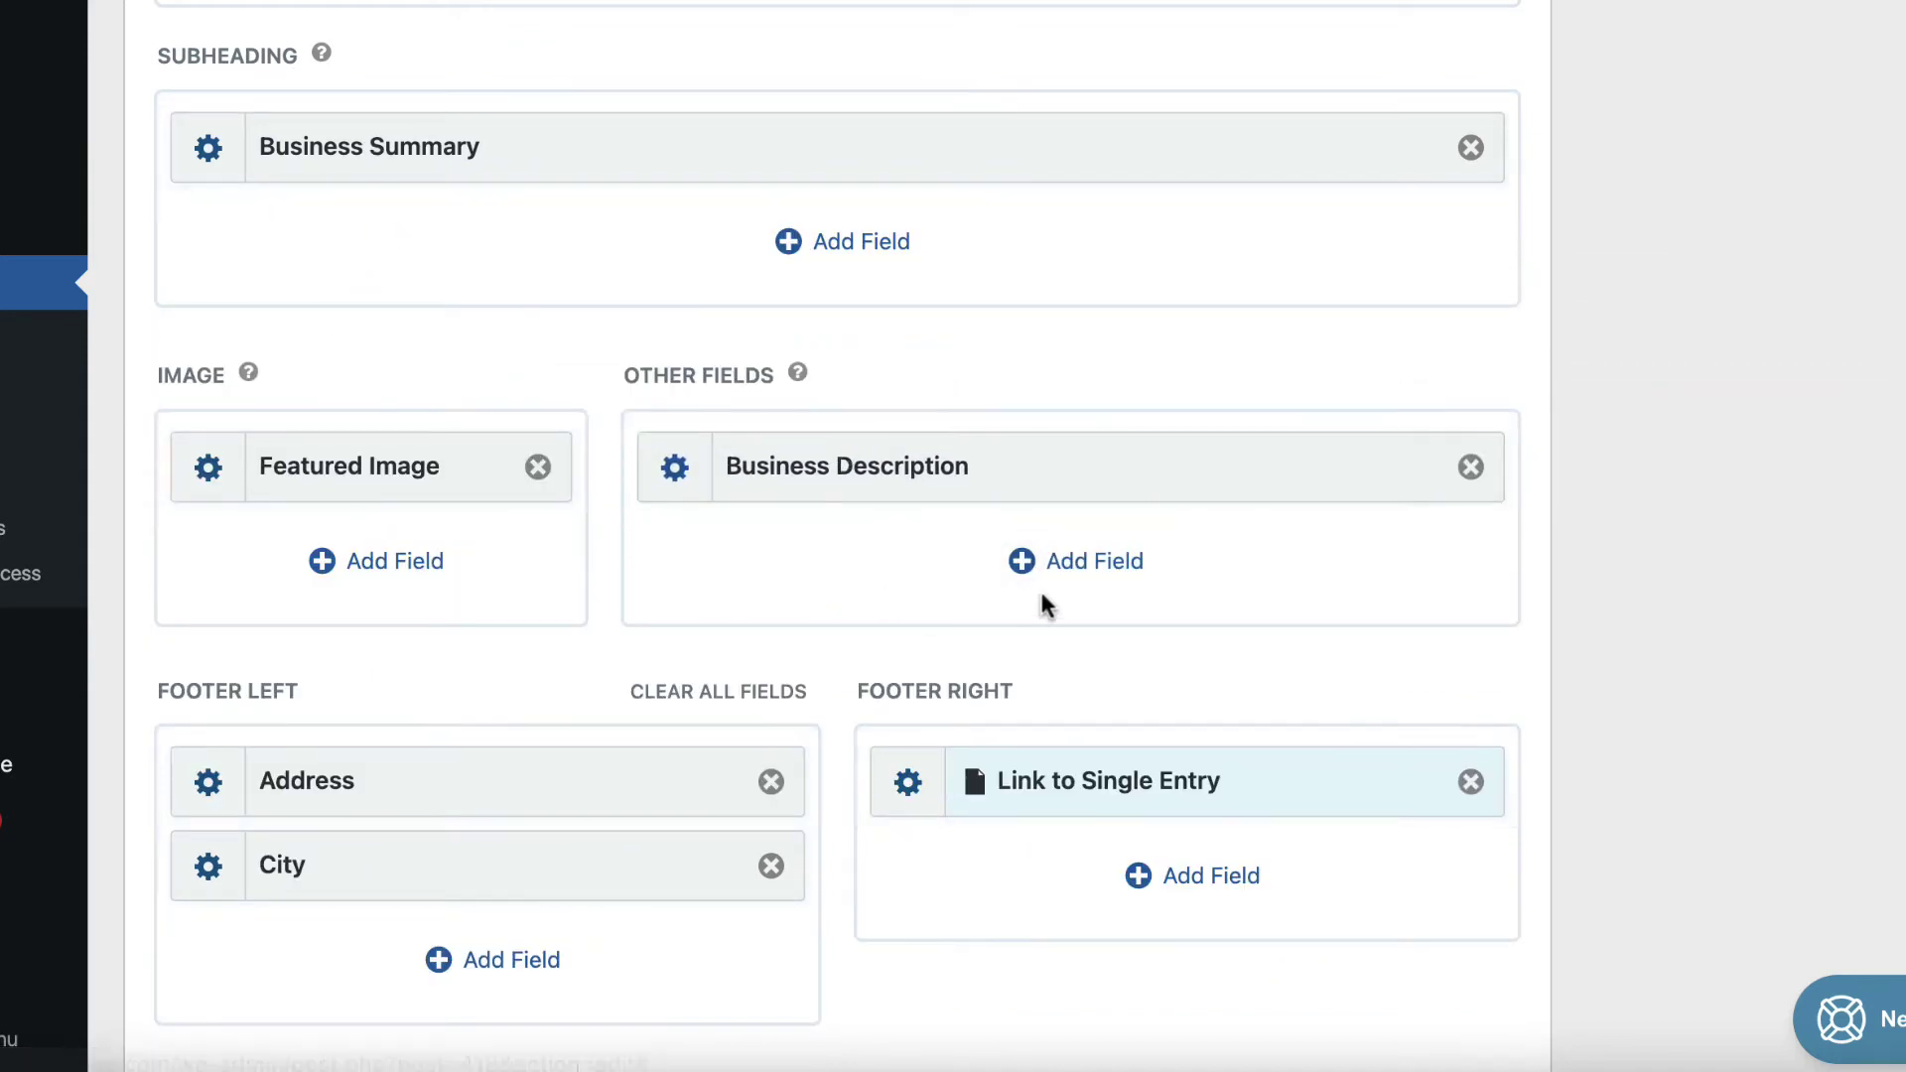
left_click(1074, 581)
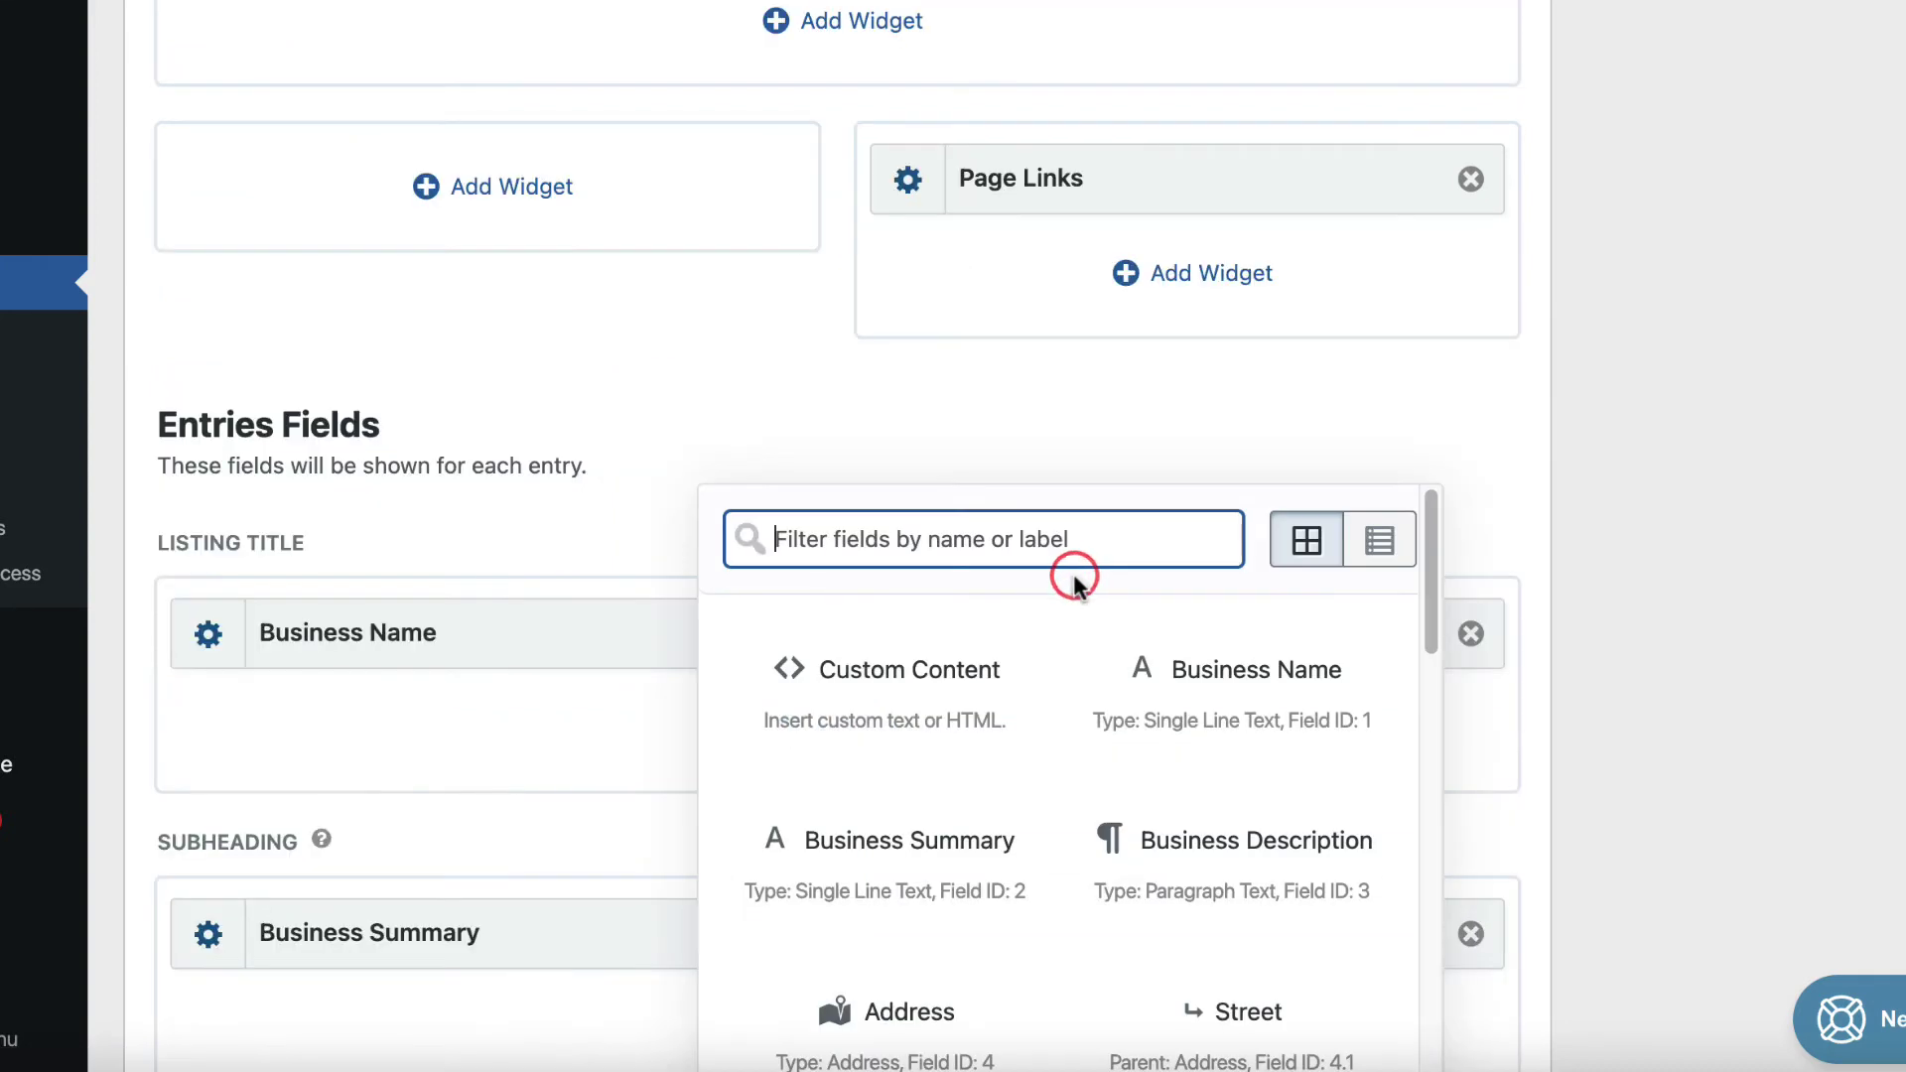
scroll(1676, 466, "down", 1)
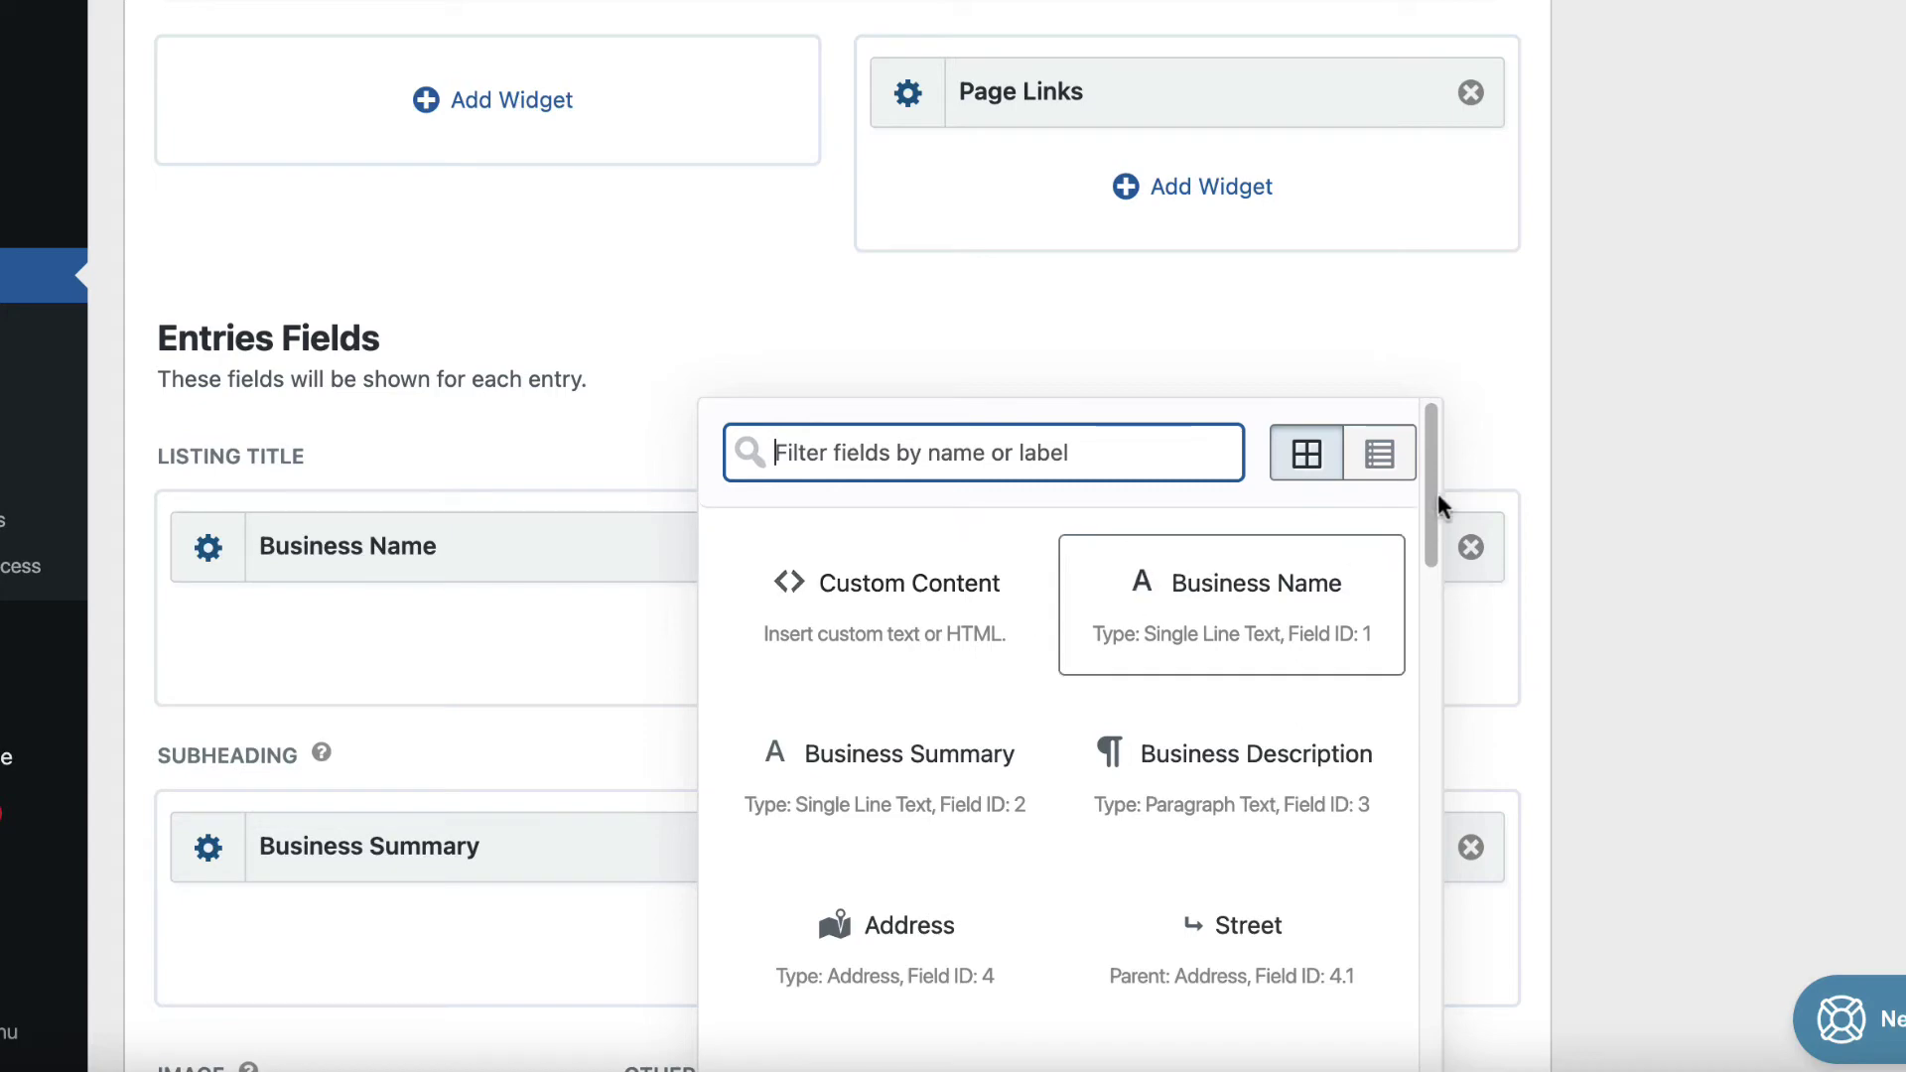
scroll(1449, 502, "down", 5)
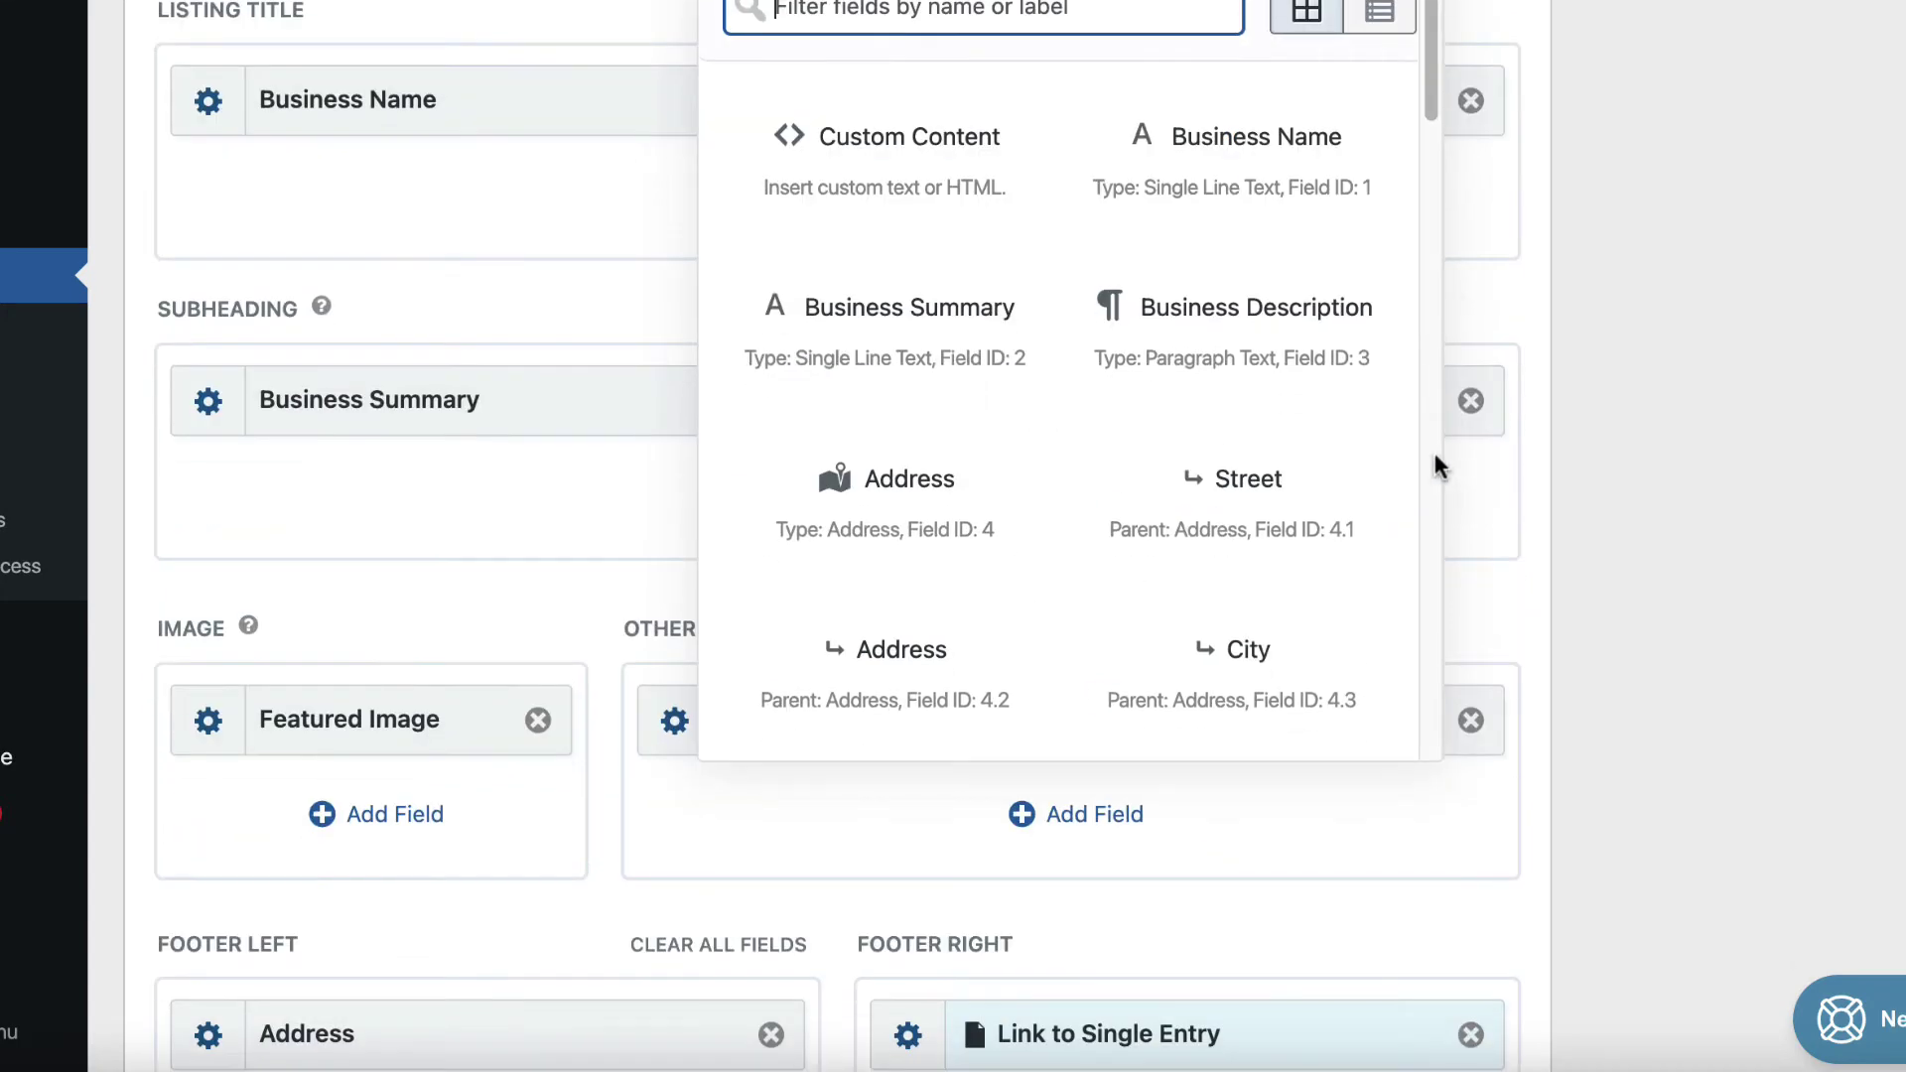
scroll(1439, 467, "up", 1)
mouse_move(1428, 133)
left_mouse_down()
mouse_move(1403, 688)
mouse_move(1387, 242)
mouse_move(1408, 119)
left_mouse_up()
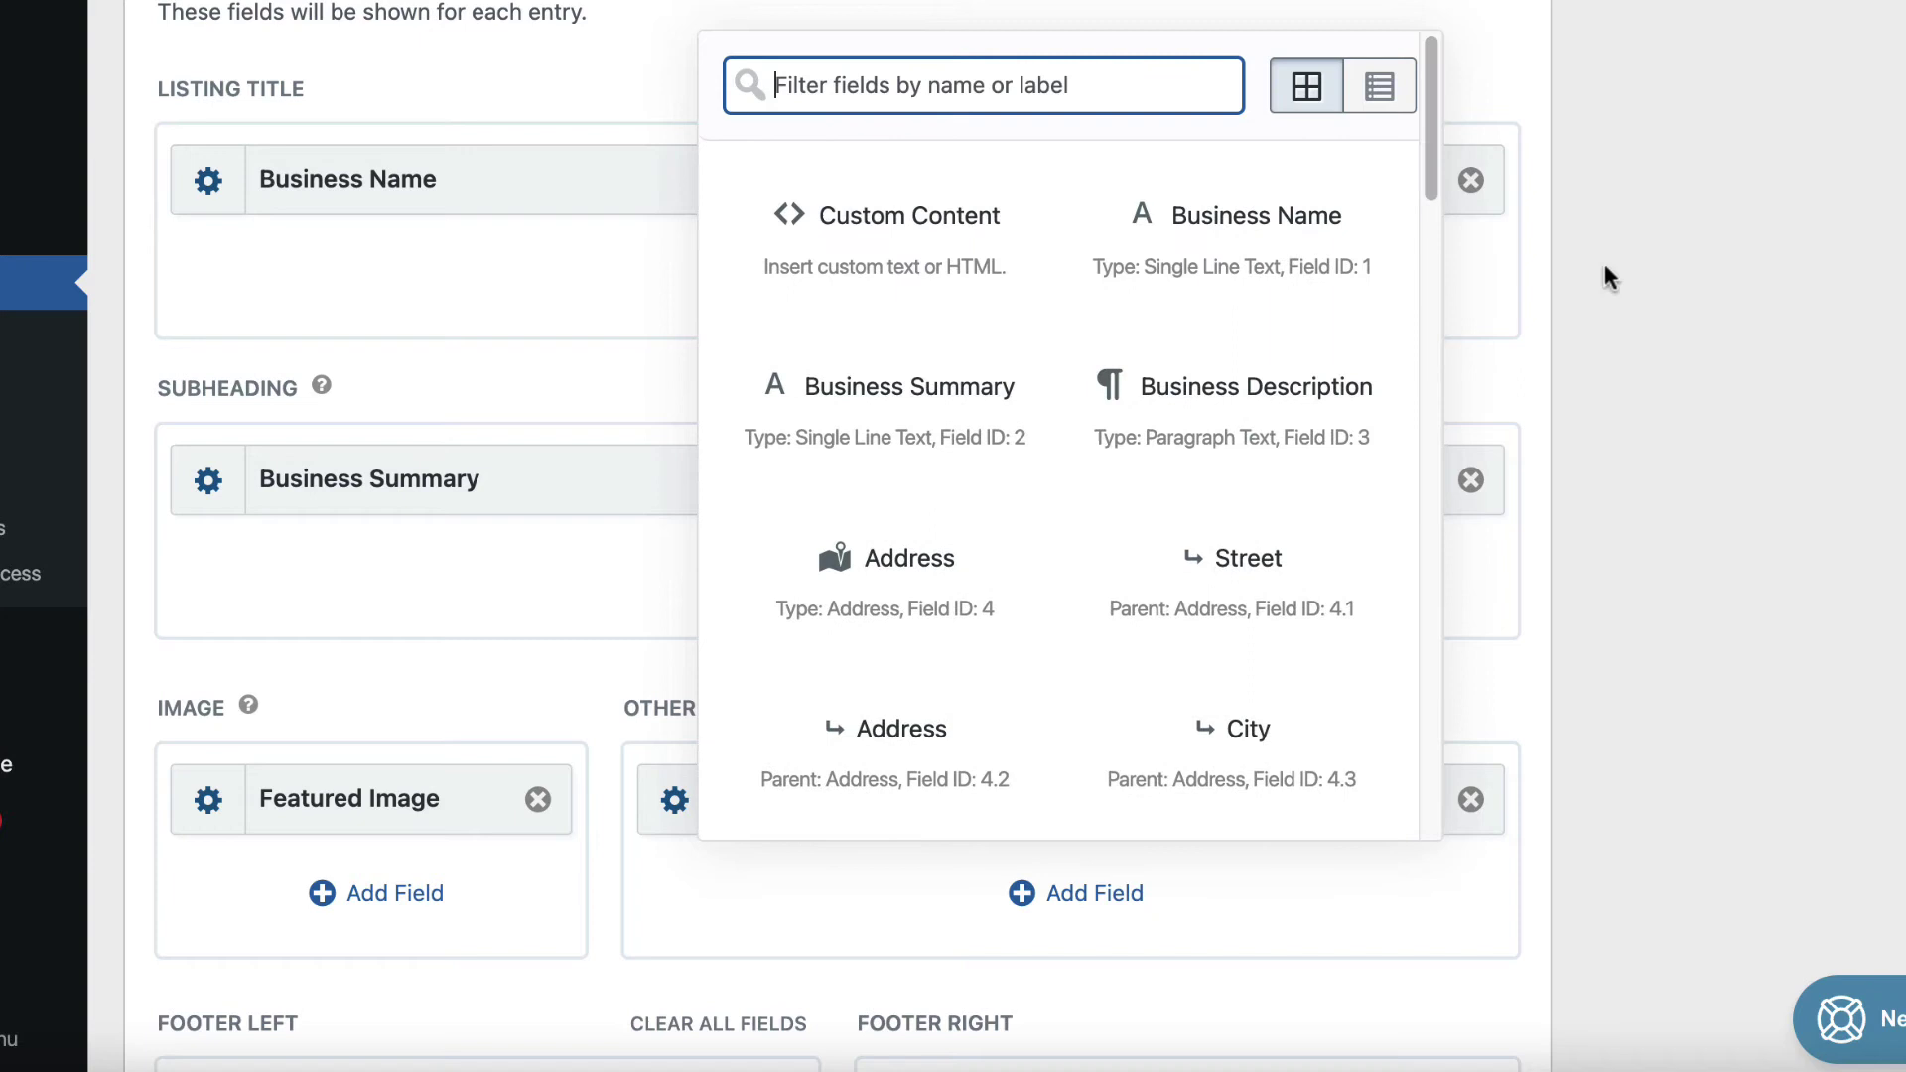
Dismiss the field picker without adding a field.
left_click(1652, 288)
scroll(1891, 407, "up", 10)
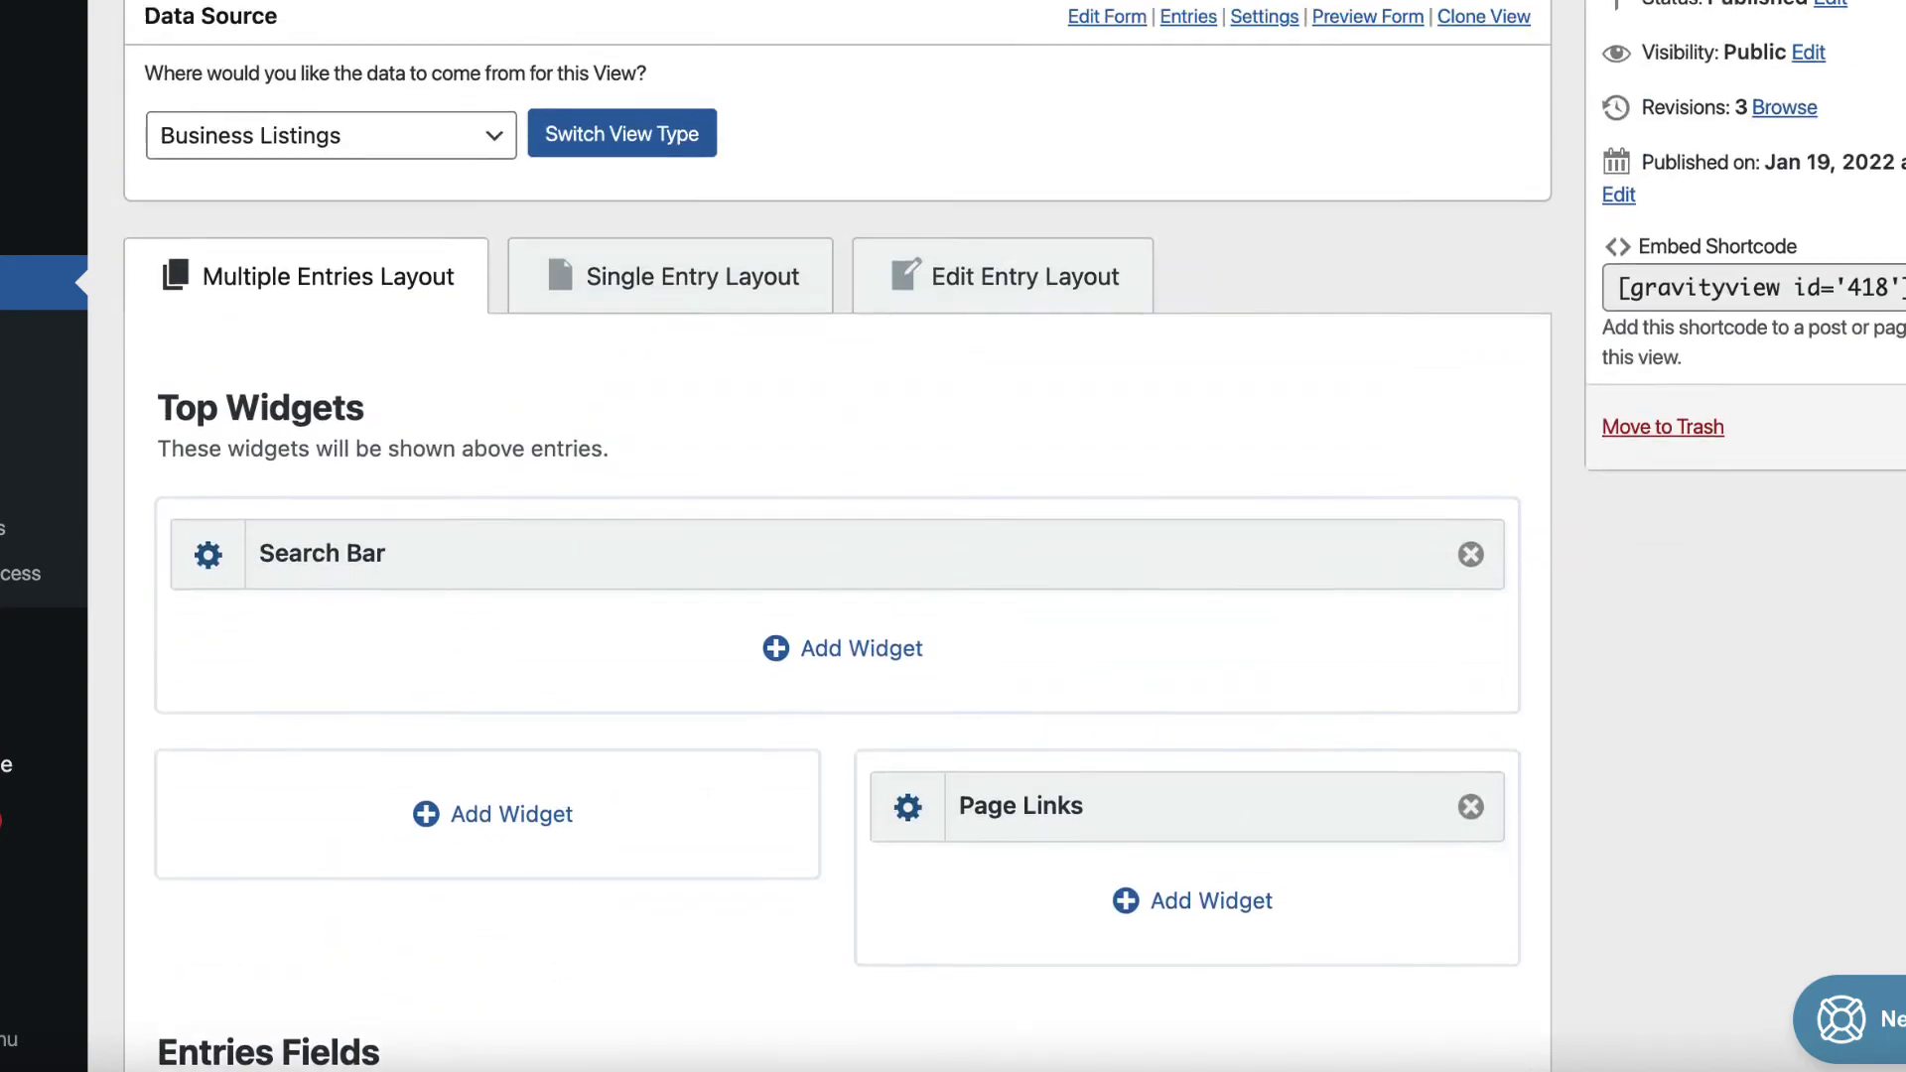
scroll(1664, 229, "up", 1)
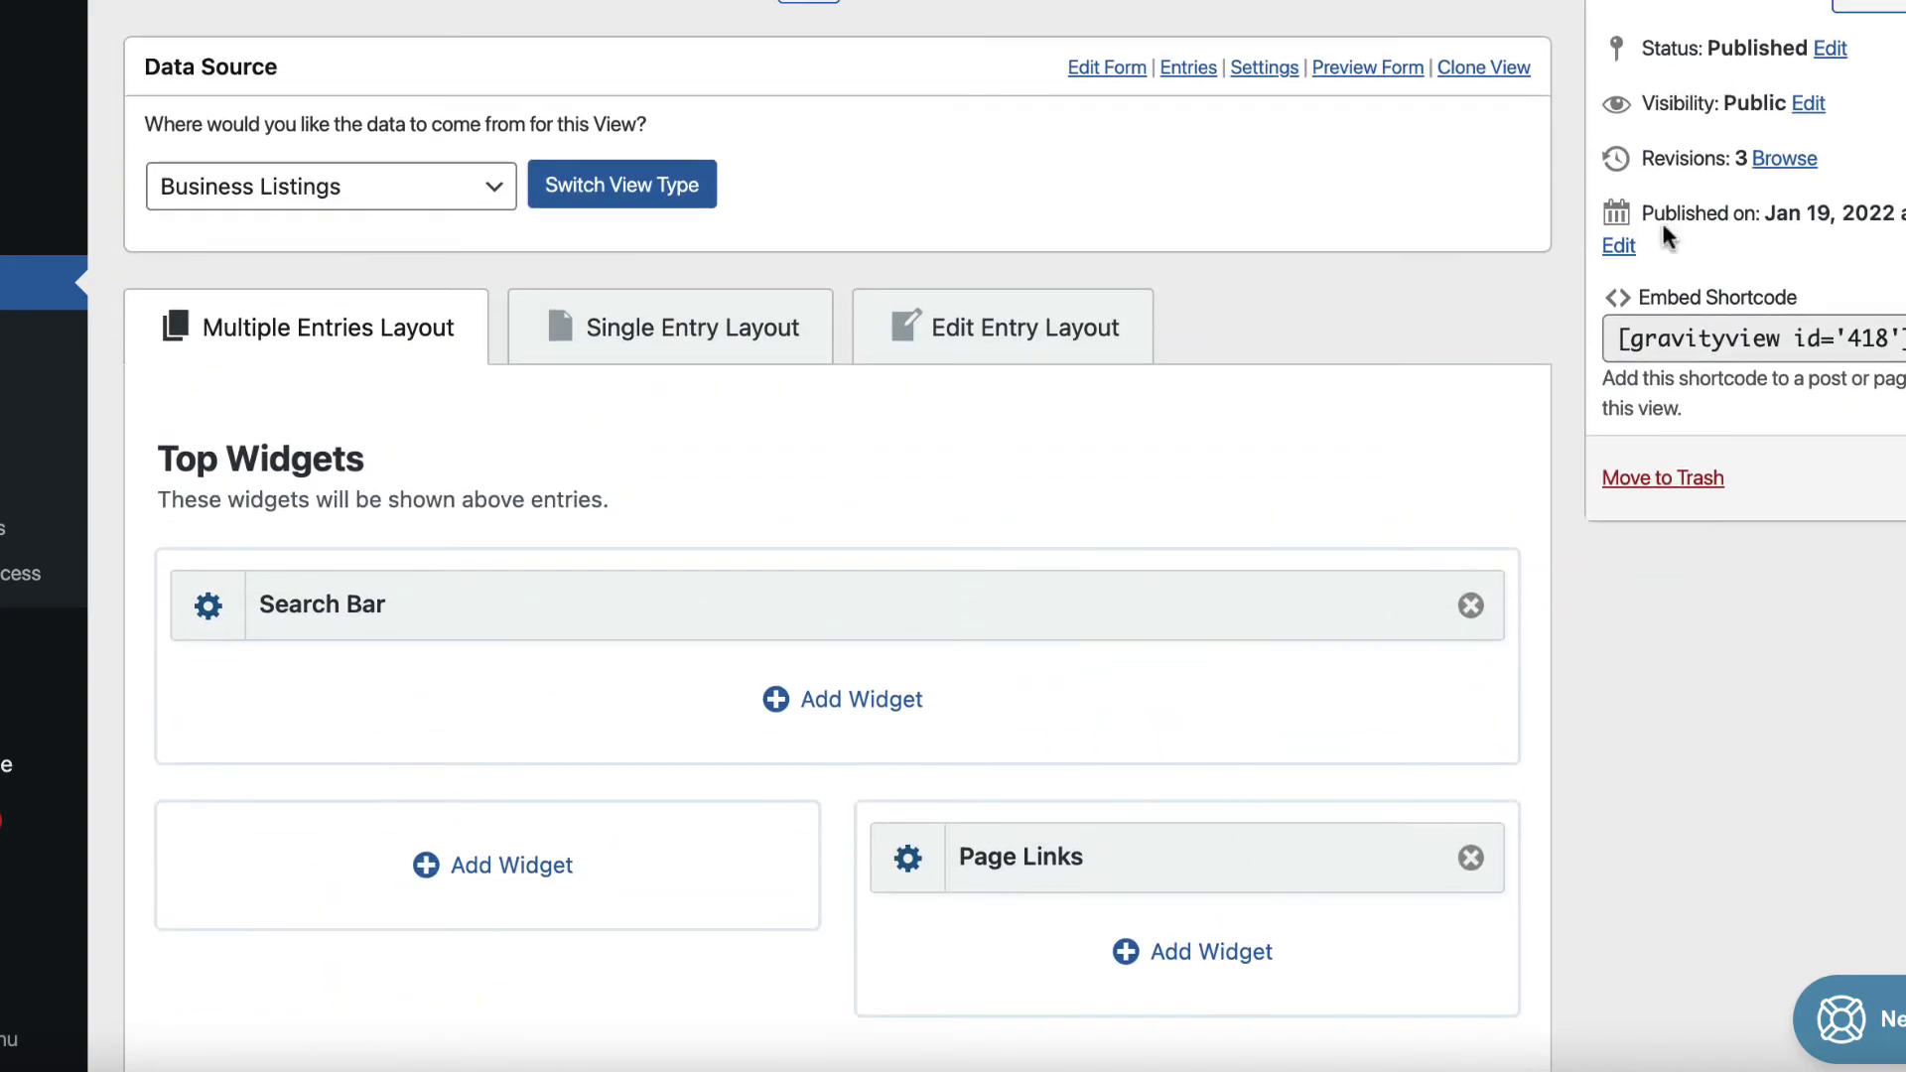
Switch to the Single Entry Layout and review its Business Description, Email and phone fields.
left_click(654, 336)
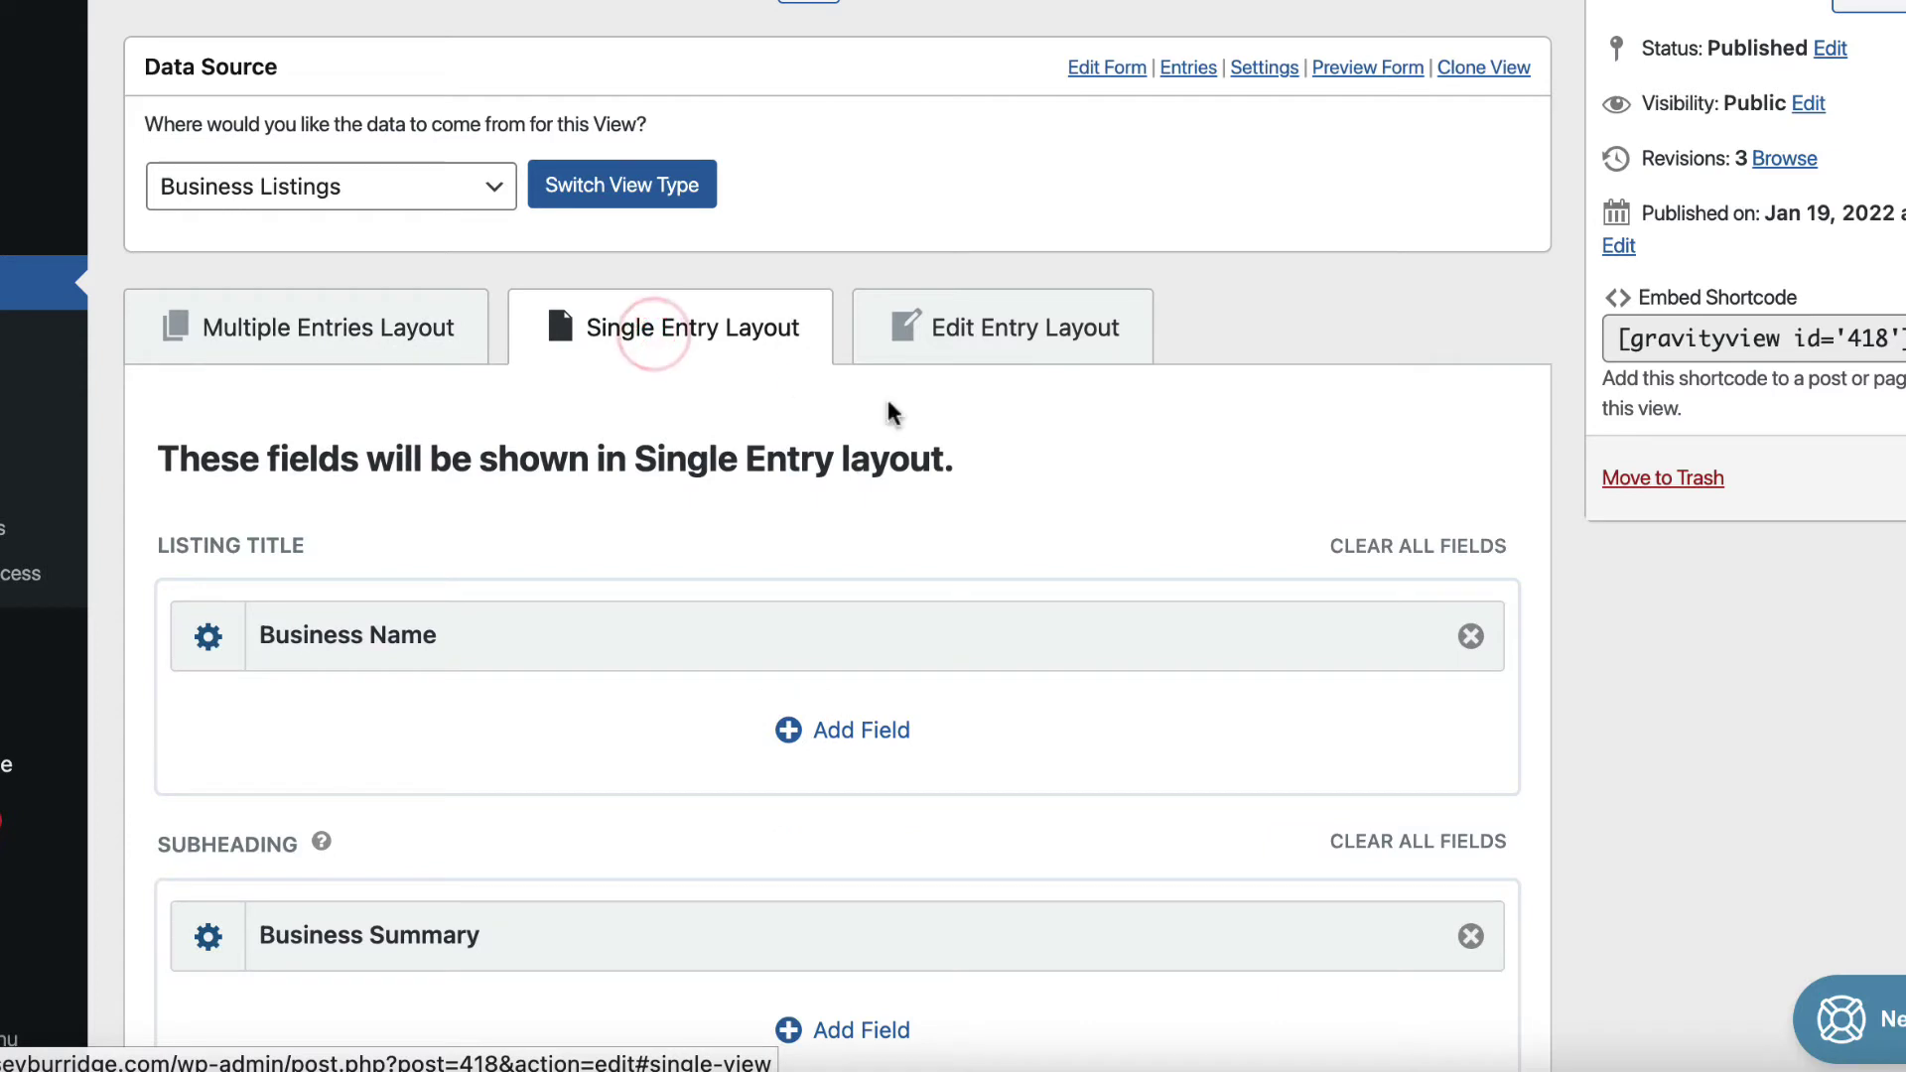
scroll(903, 402, "down", 1)
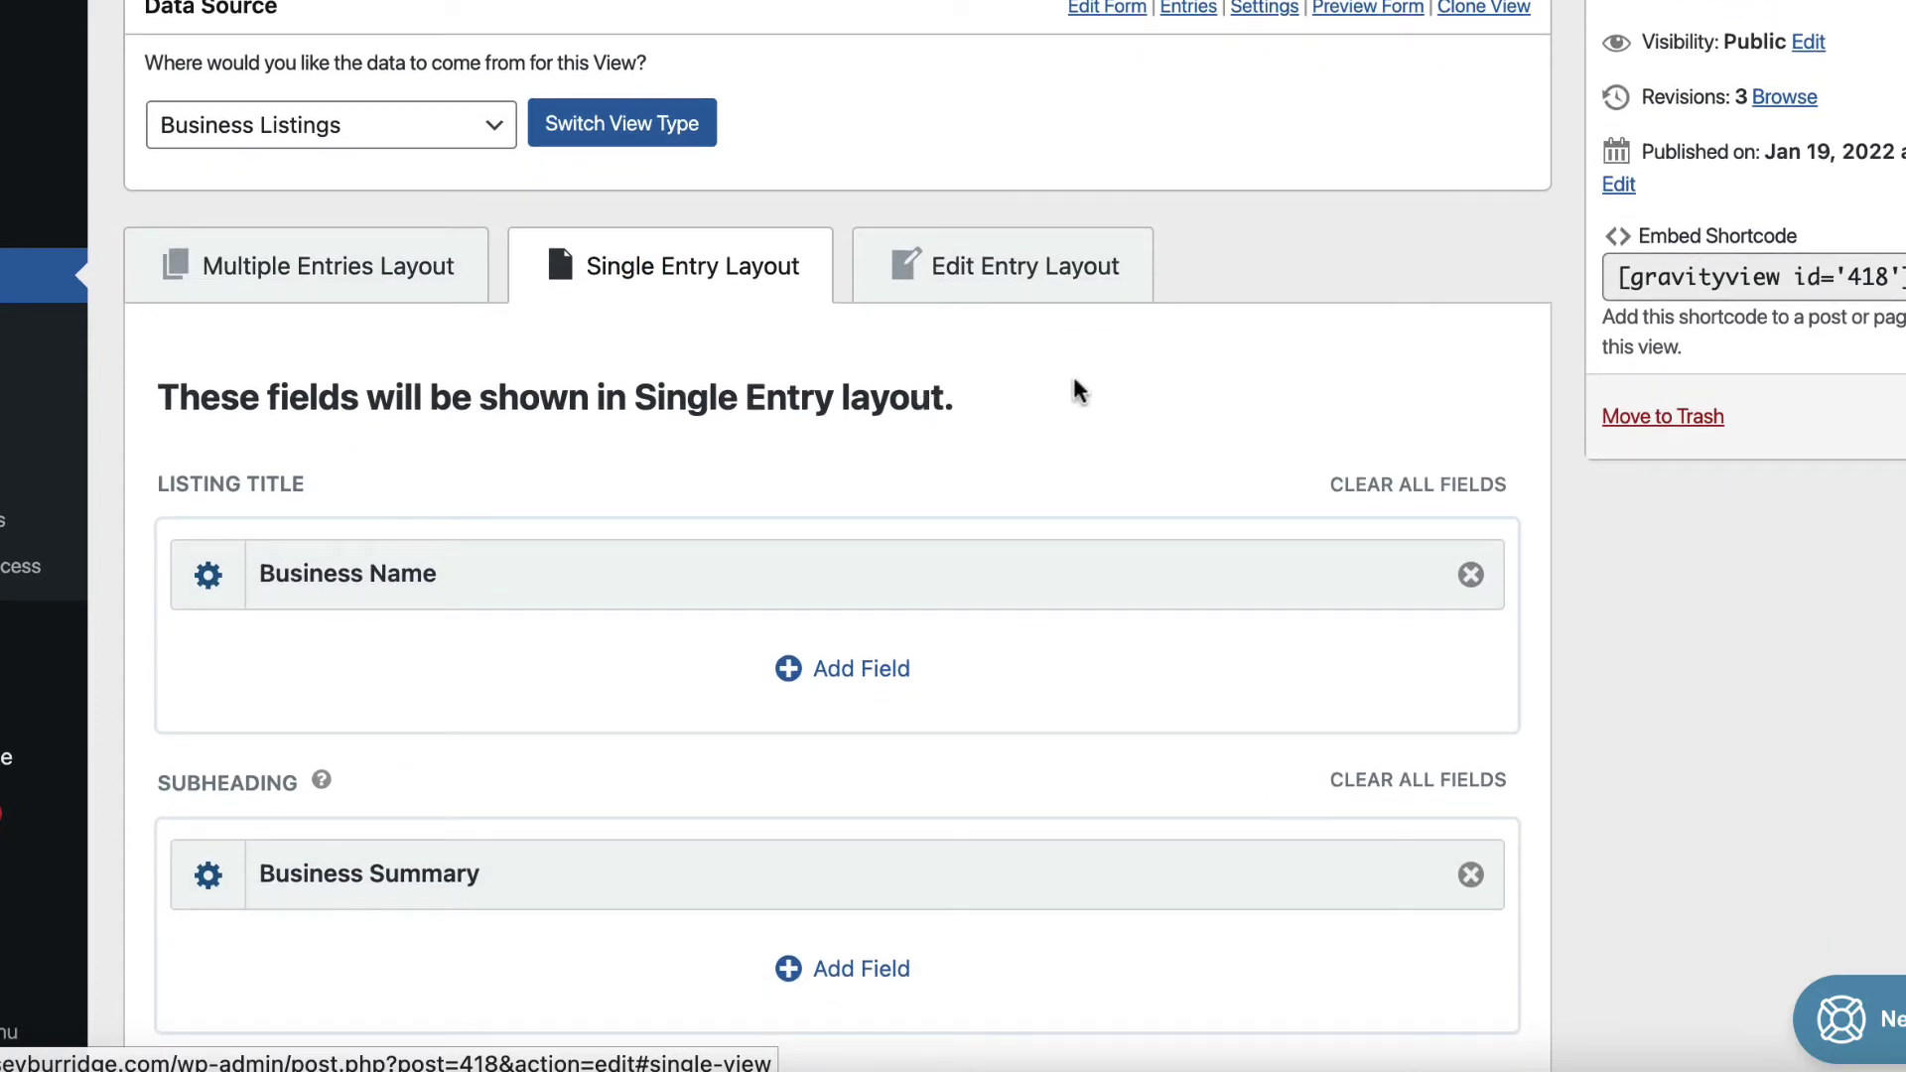
scroll(1073, 375, "down", 1)
scroll(1074, 377, "down", 1)
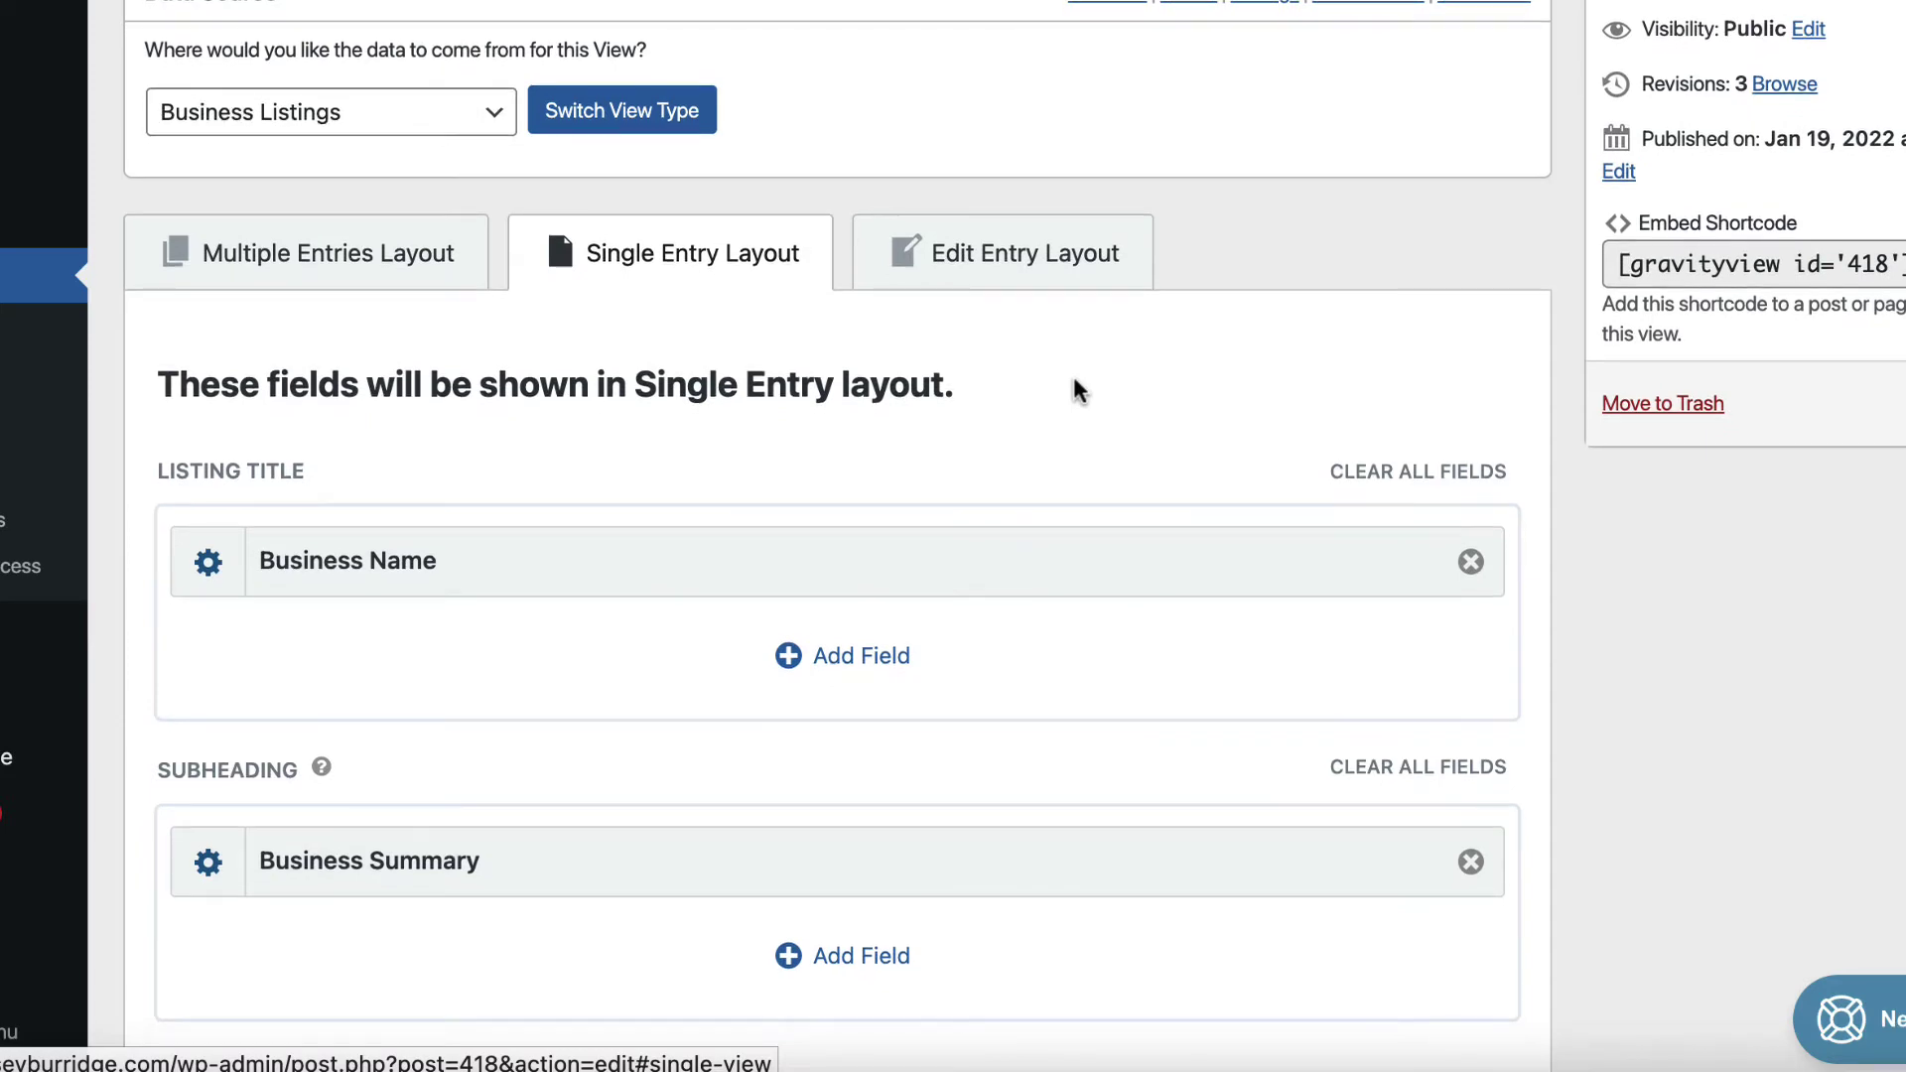
scroll(1055, 614, "down", 5)
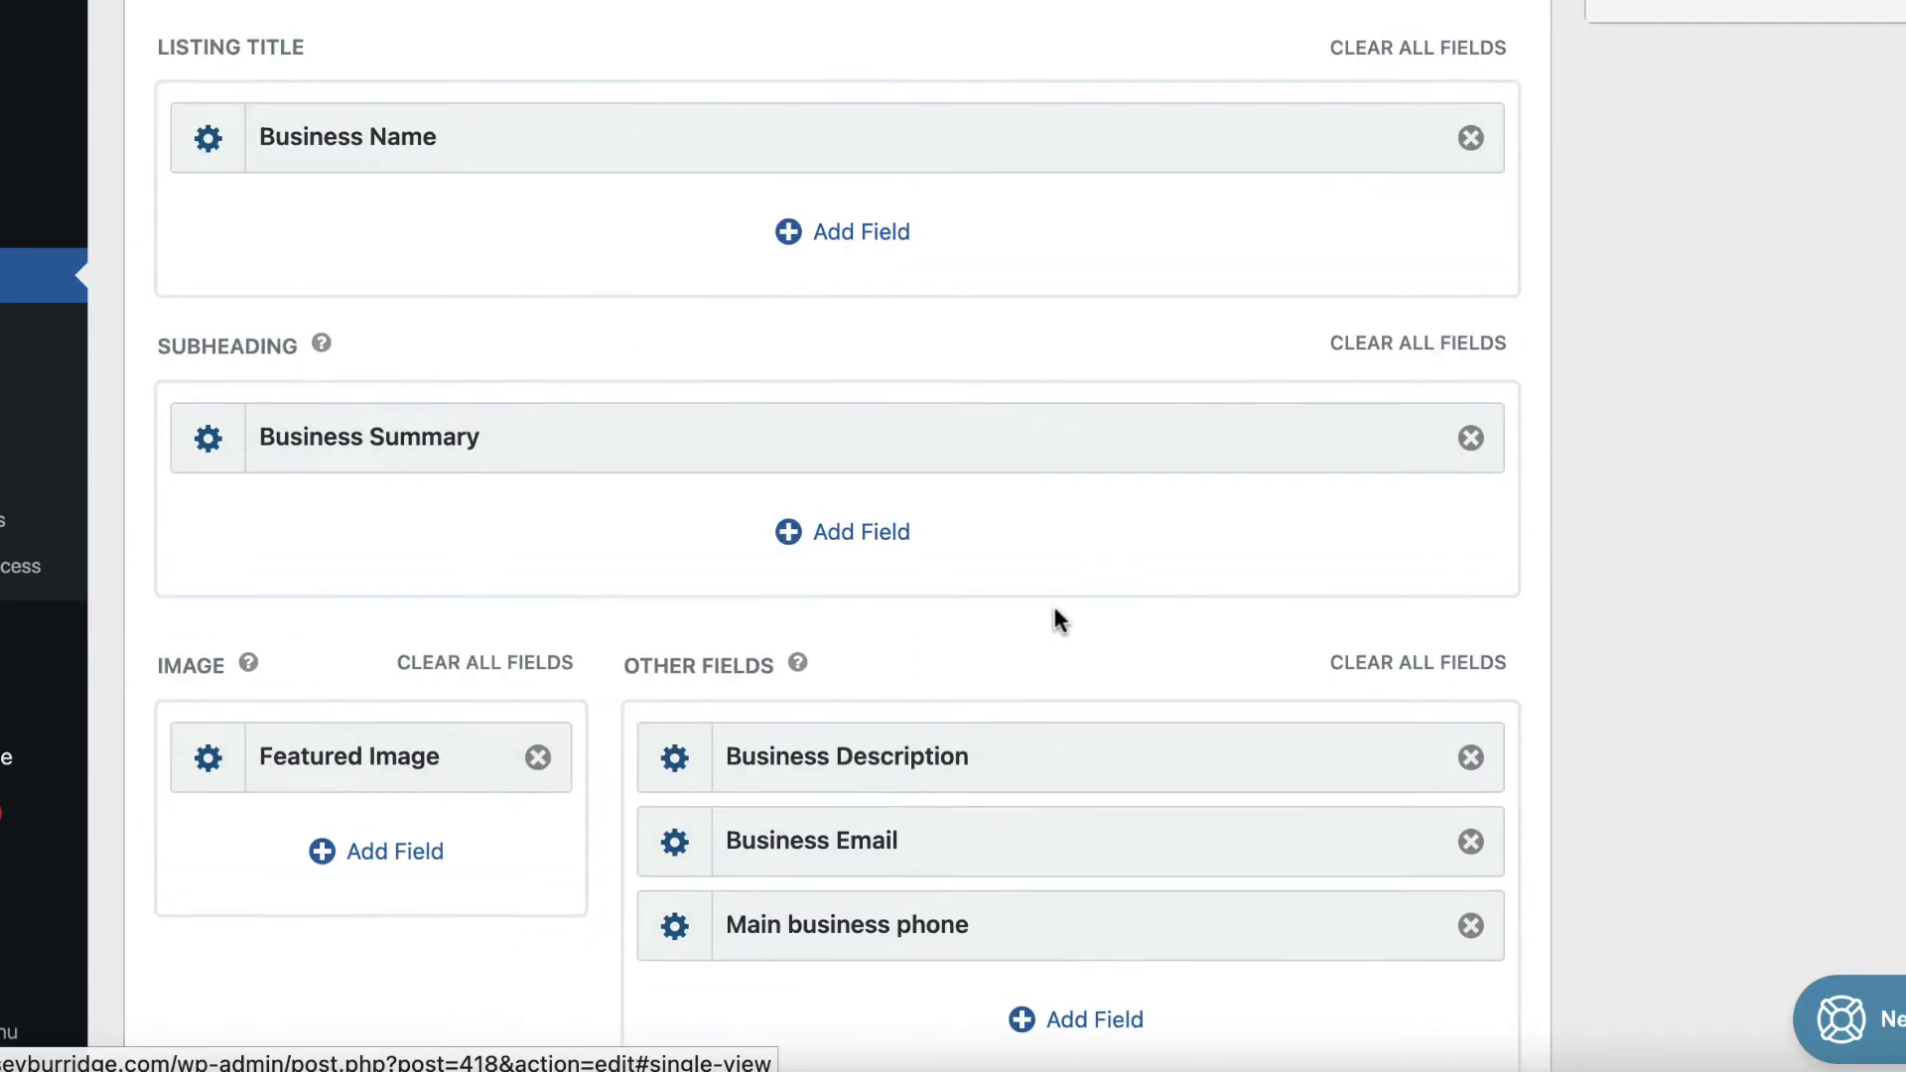
scroll(1055, 615, "up", 6)
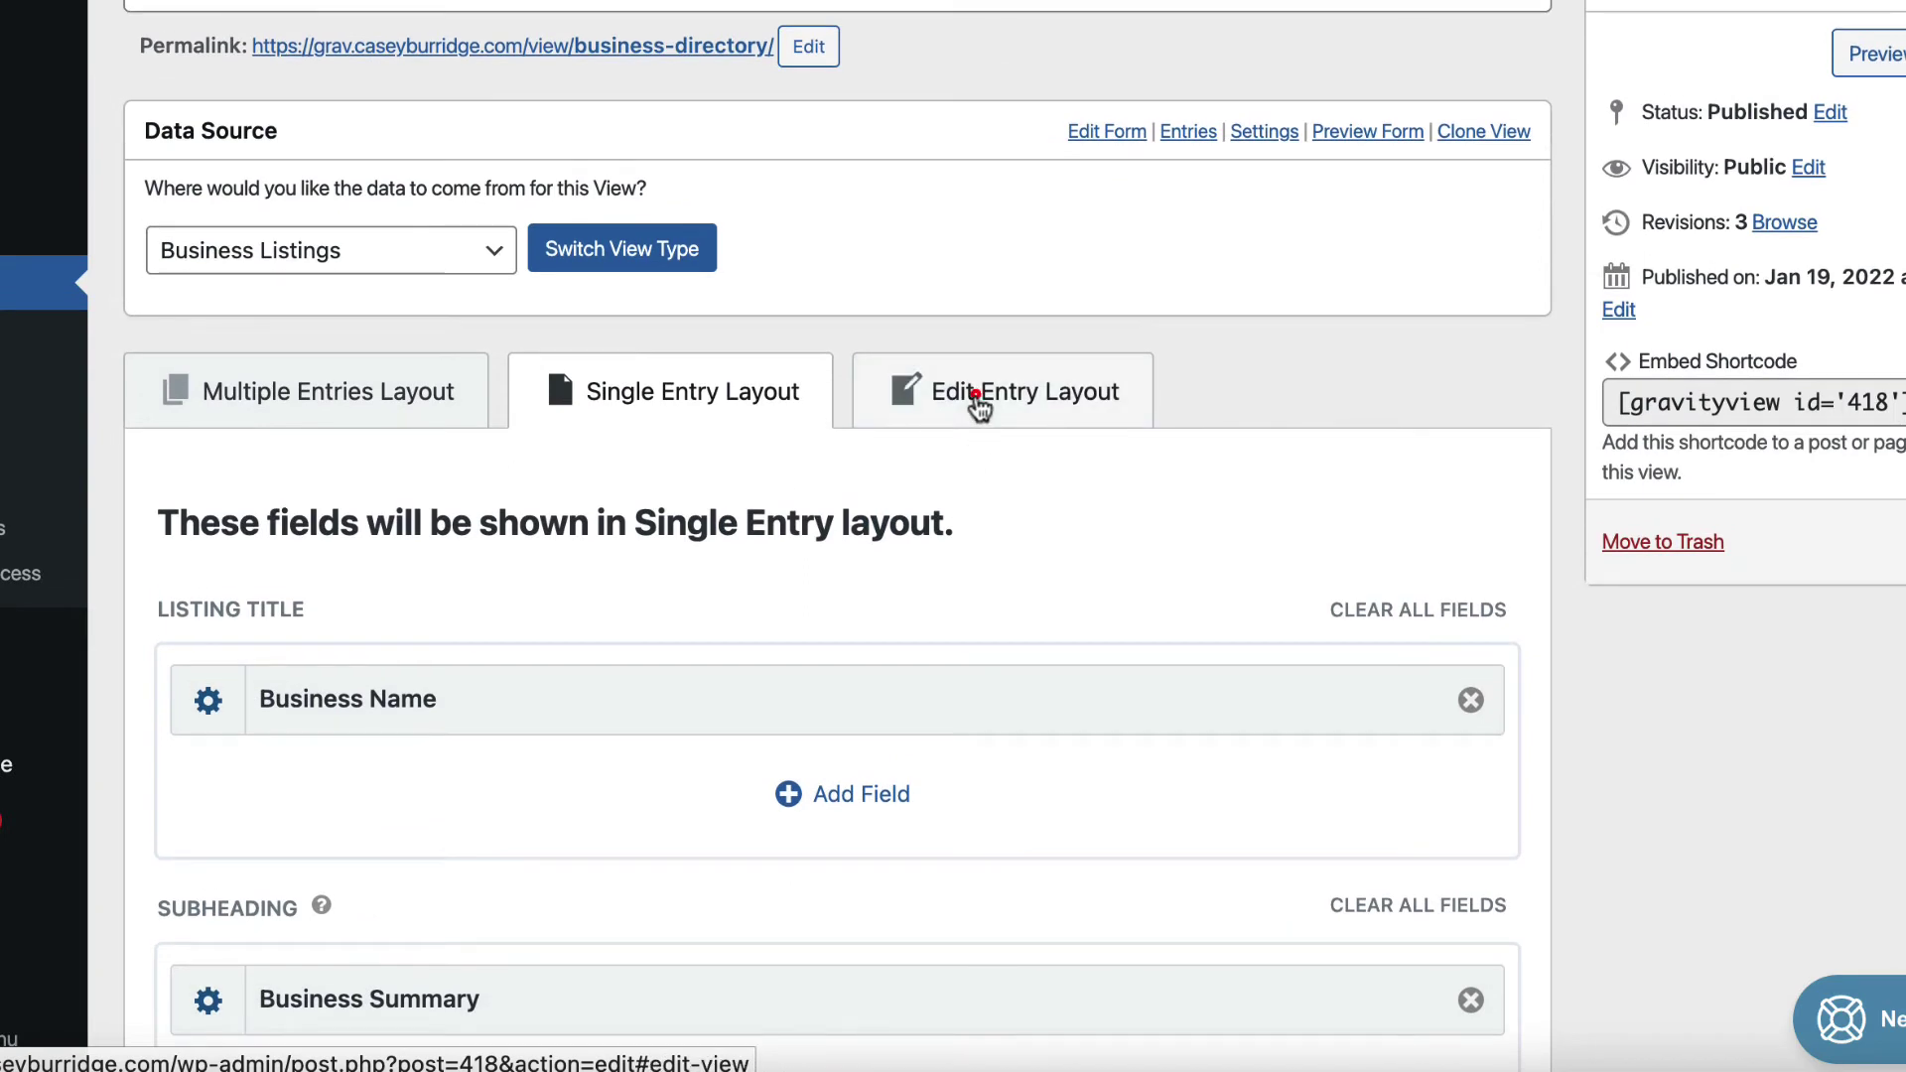
left_click(978, 405)
scroll(1062, 548, "down", 1)
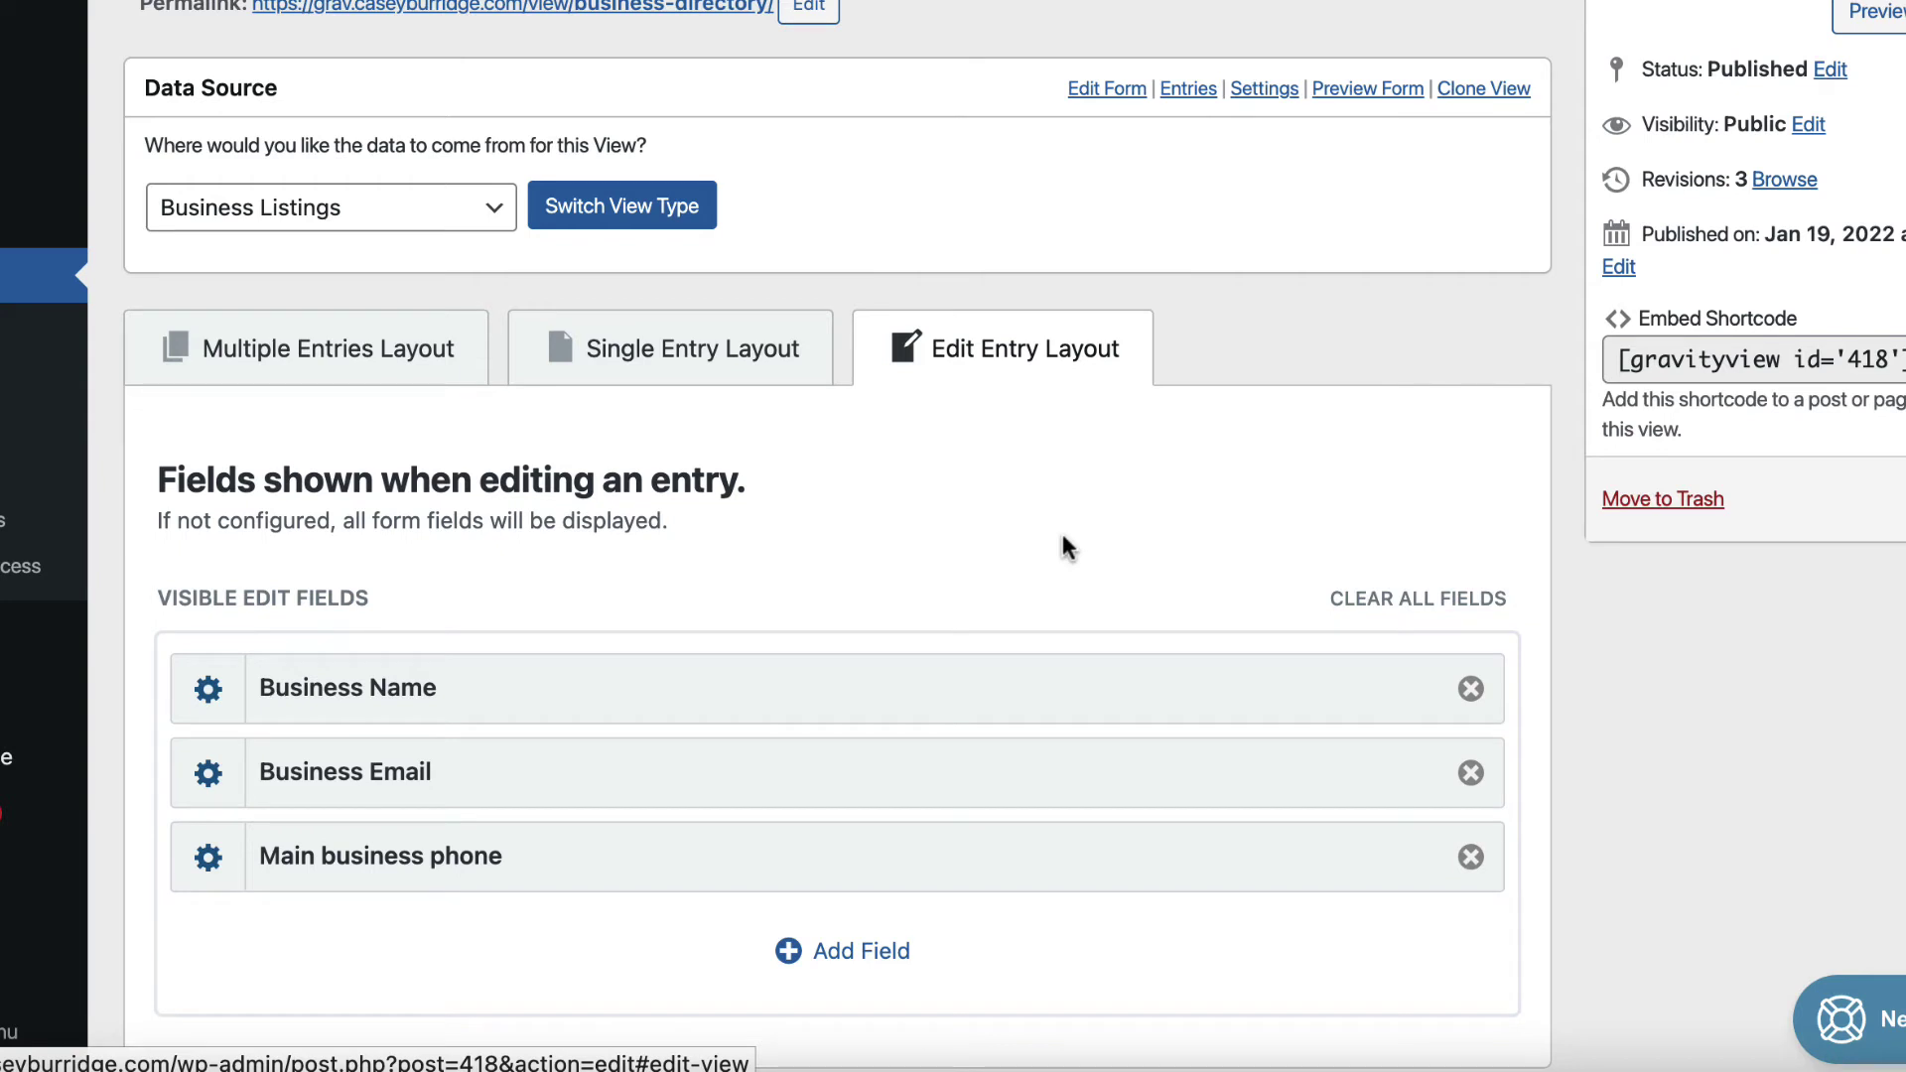
scroll(1062, 548, "down", 1)
scroll(1062, 548, "down", 1)
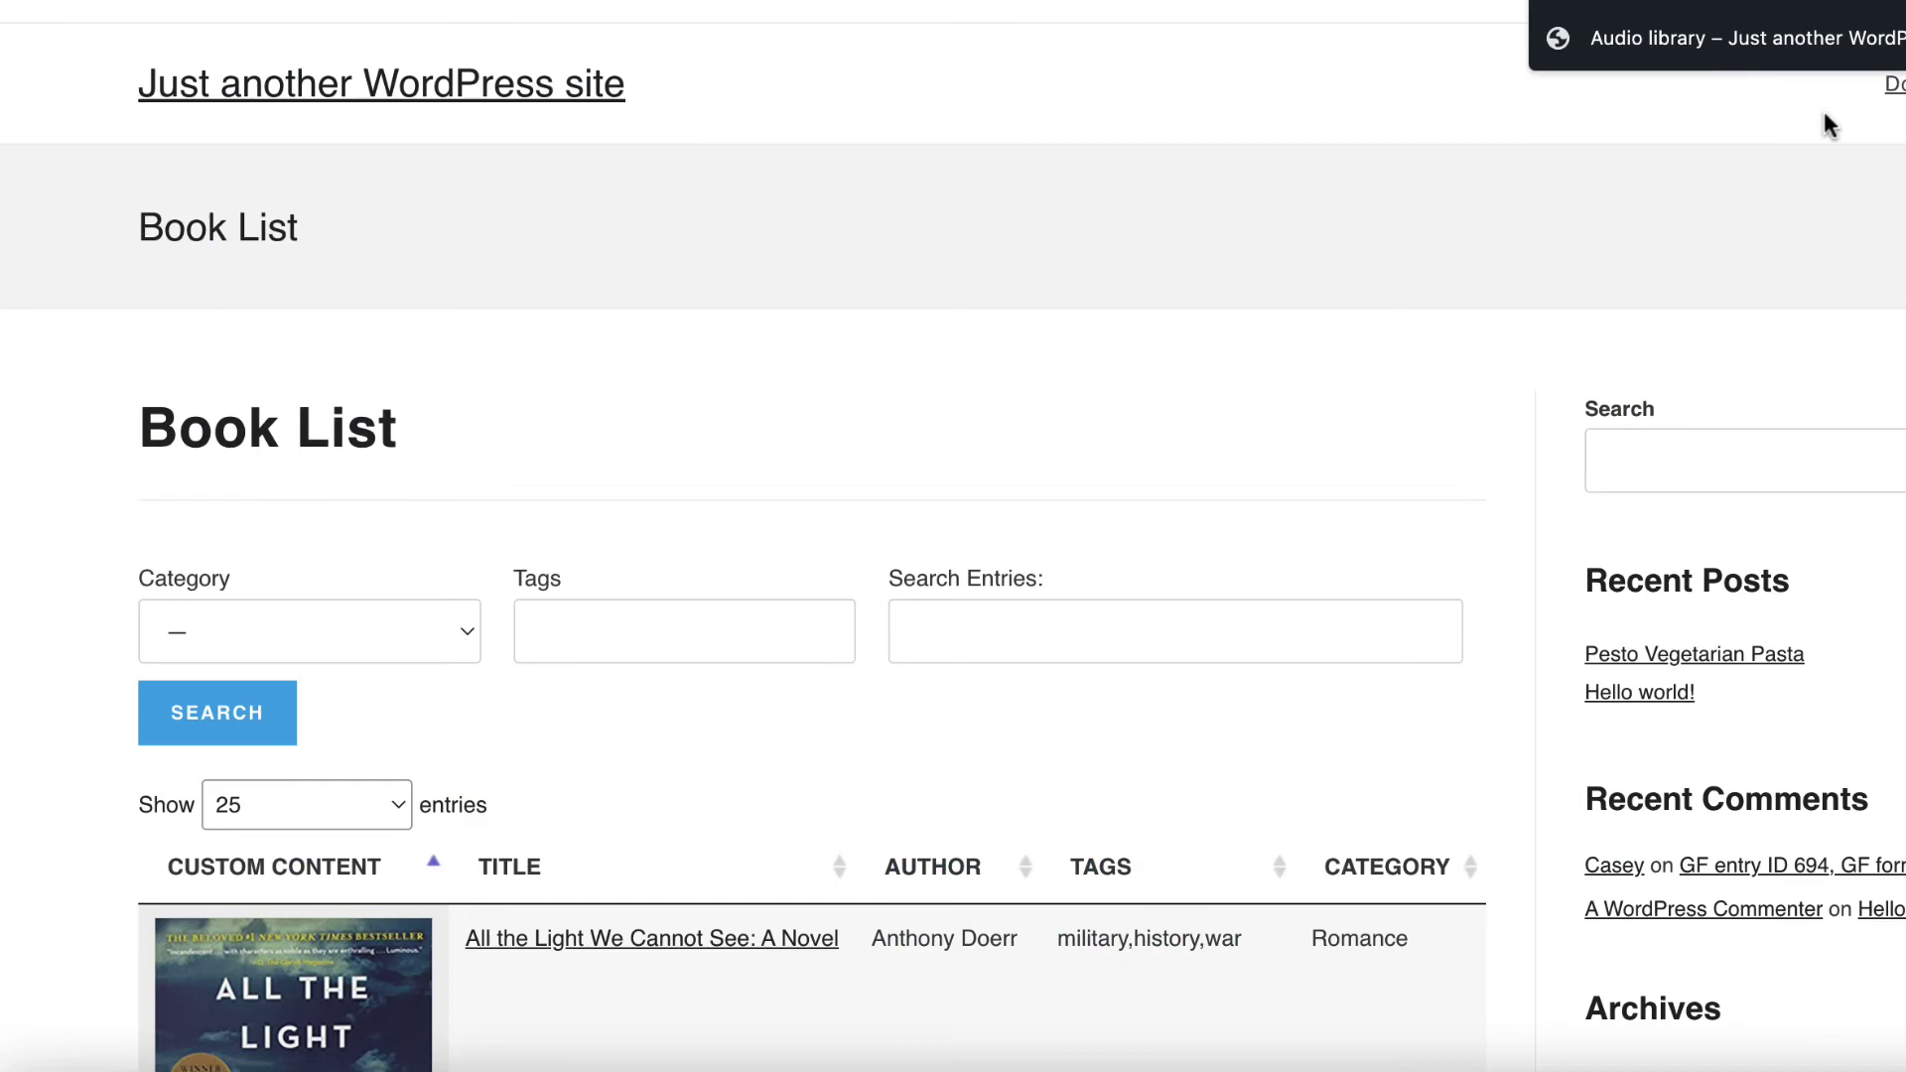
Scroll through the Book List table's three entries with covers, authors, tags and categories.
scroll(953, 536, "down", 3)
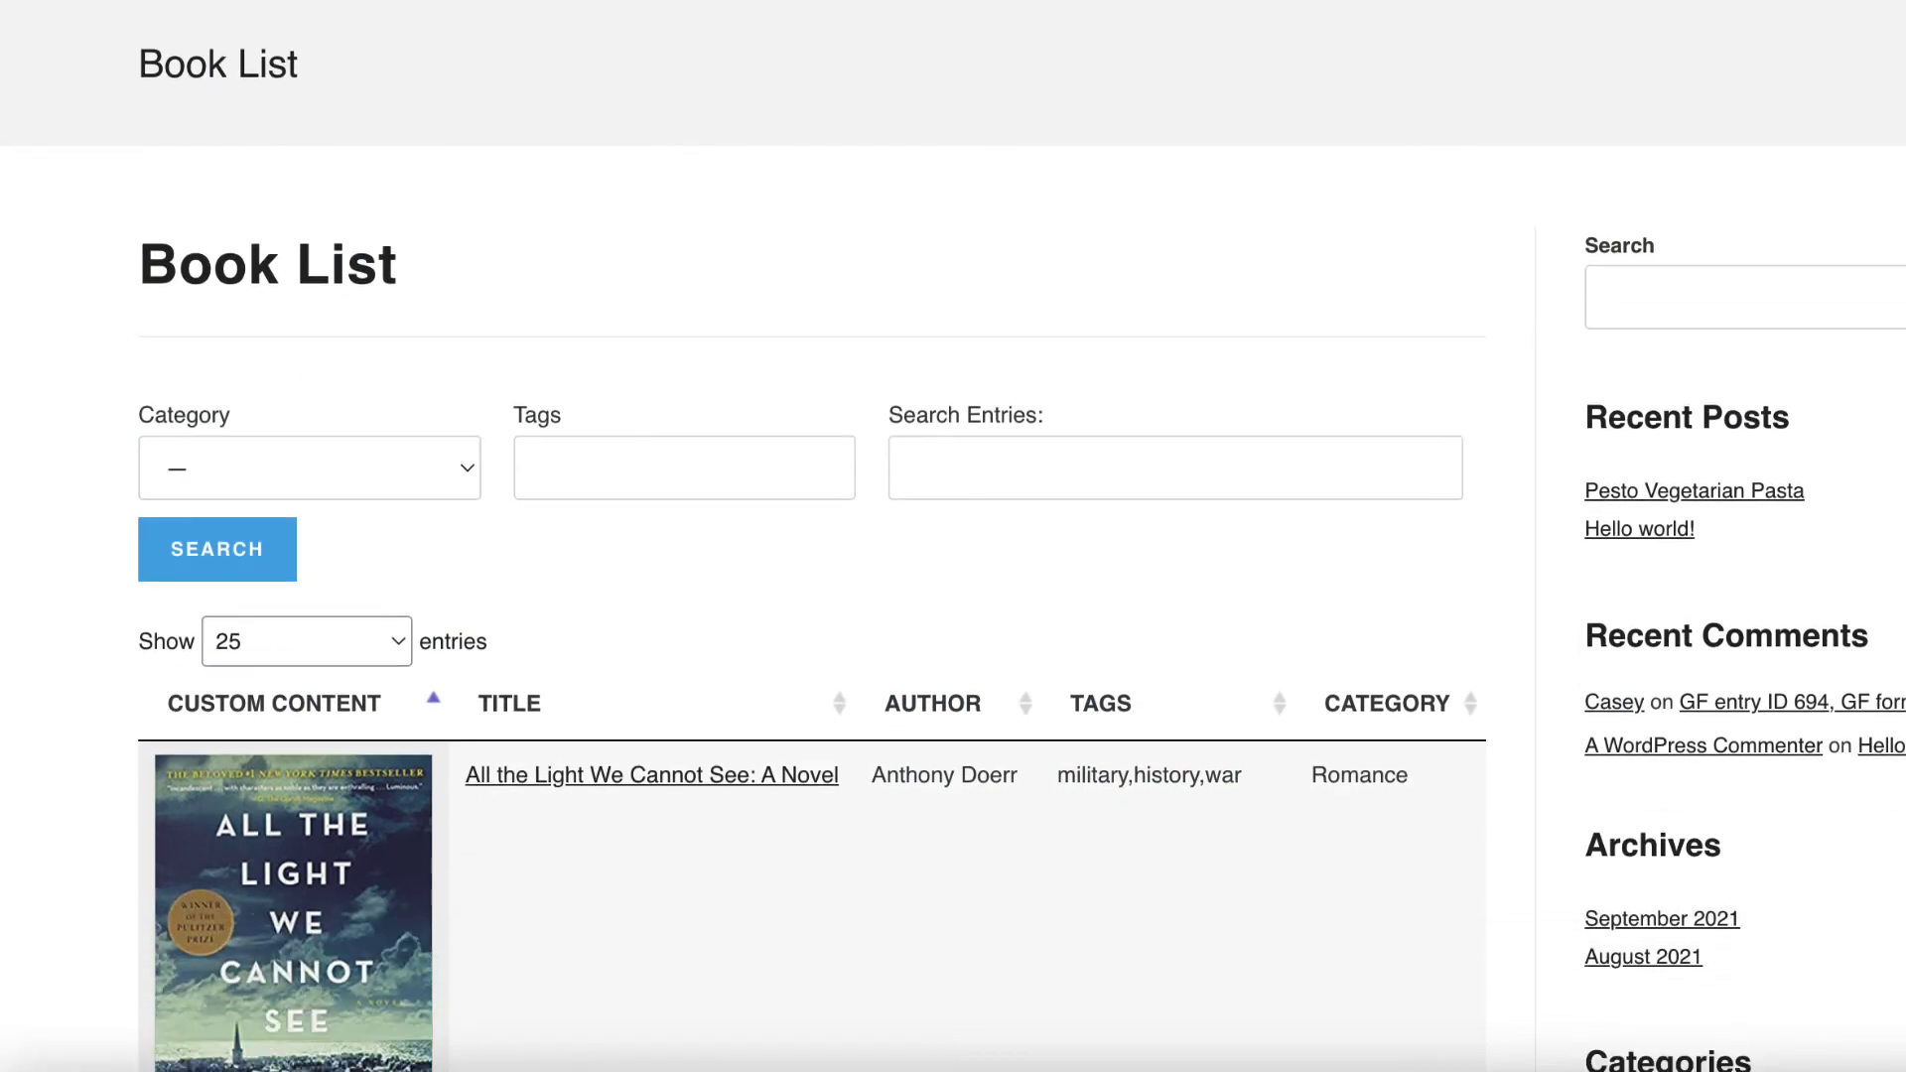
scroll(953, 536, "down", 1)
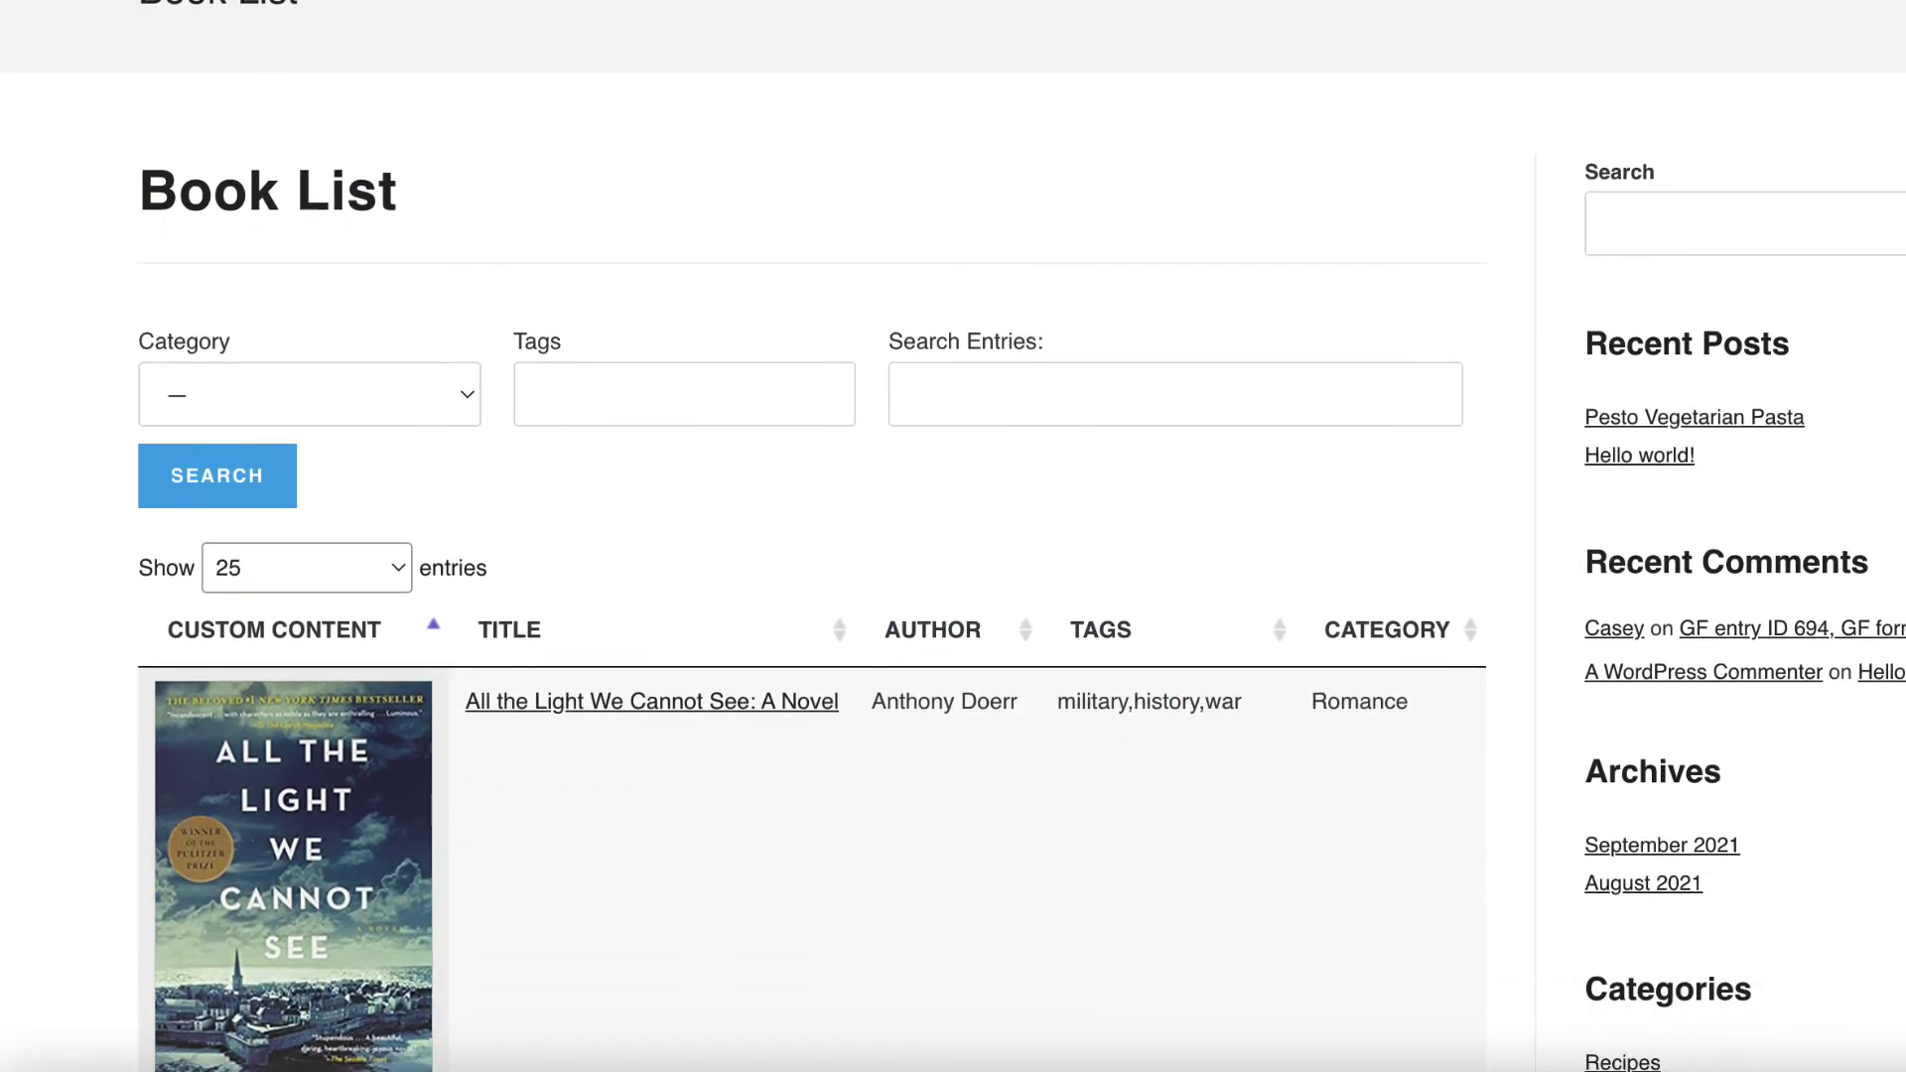
scroll(1638, 317, "down", 5)
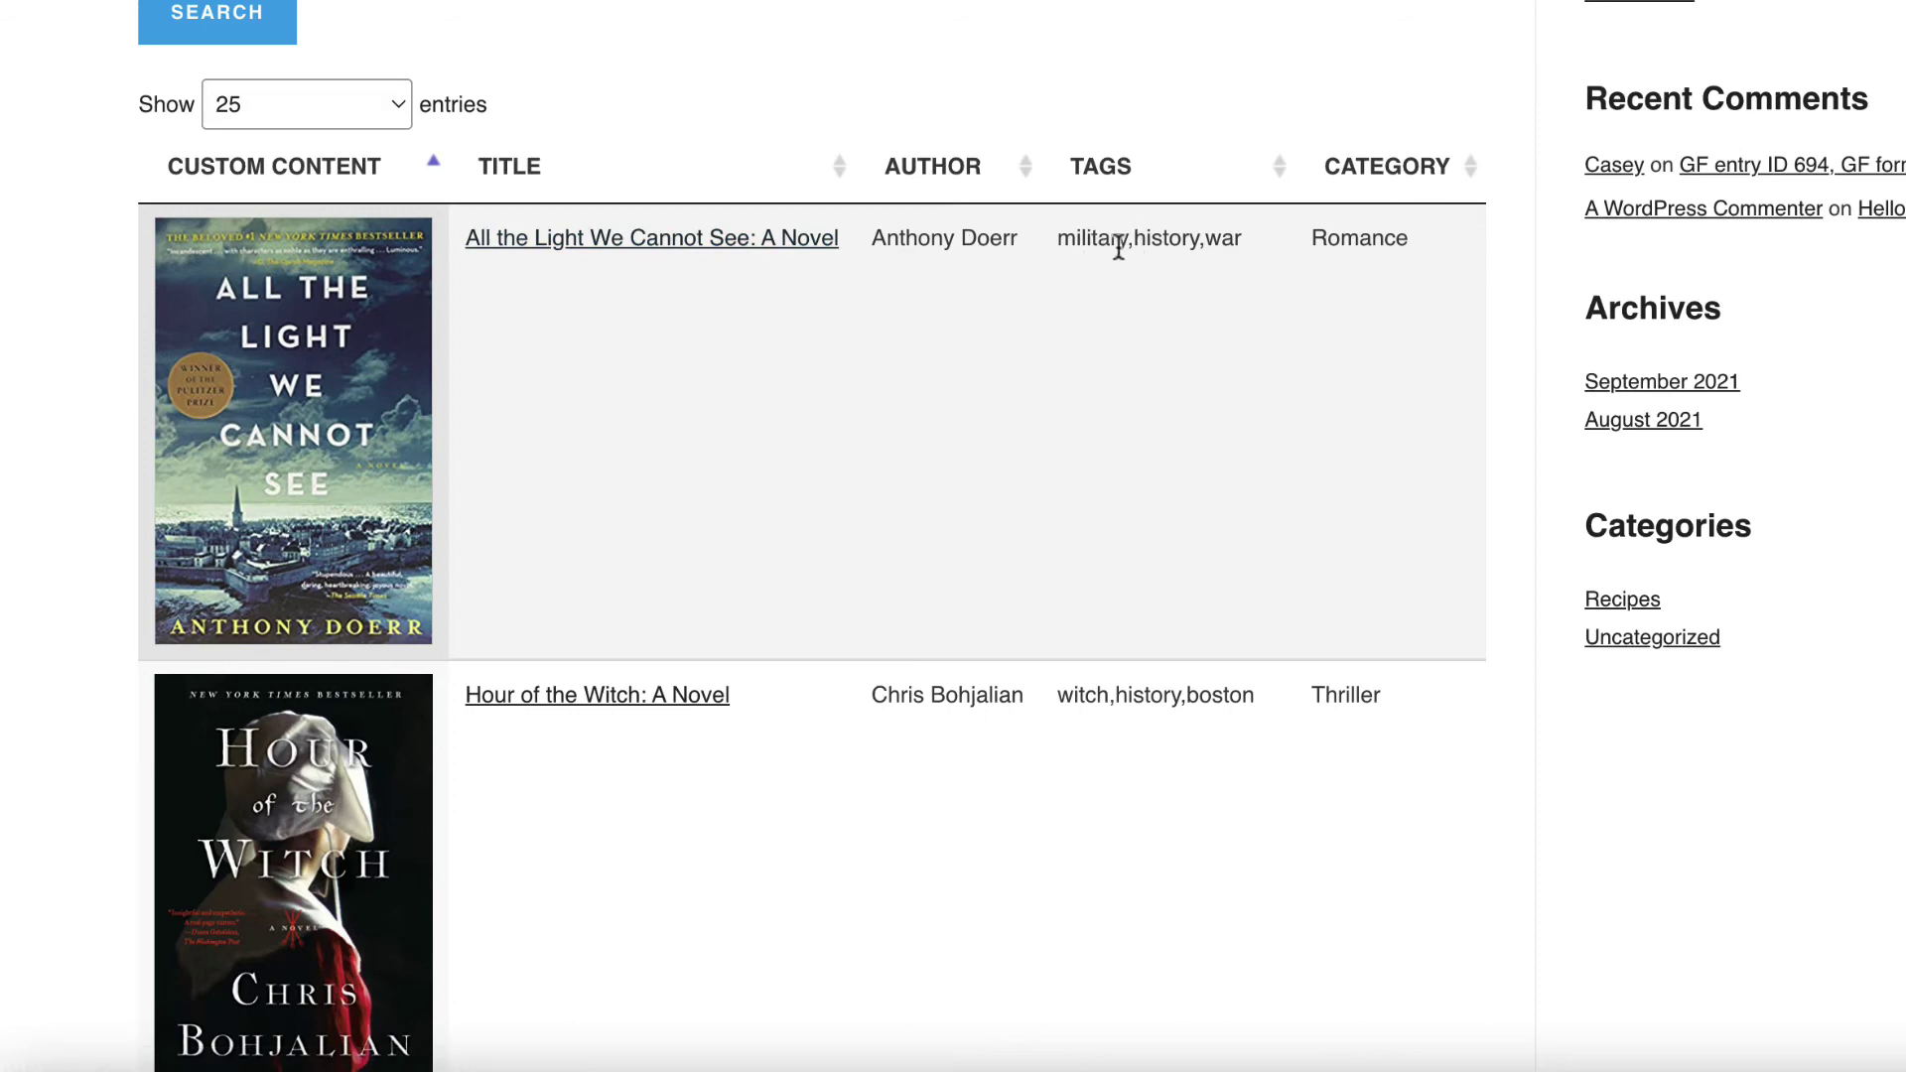
scroll(1285, 243, "down", 6)
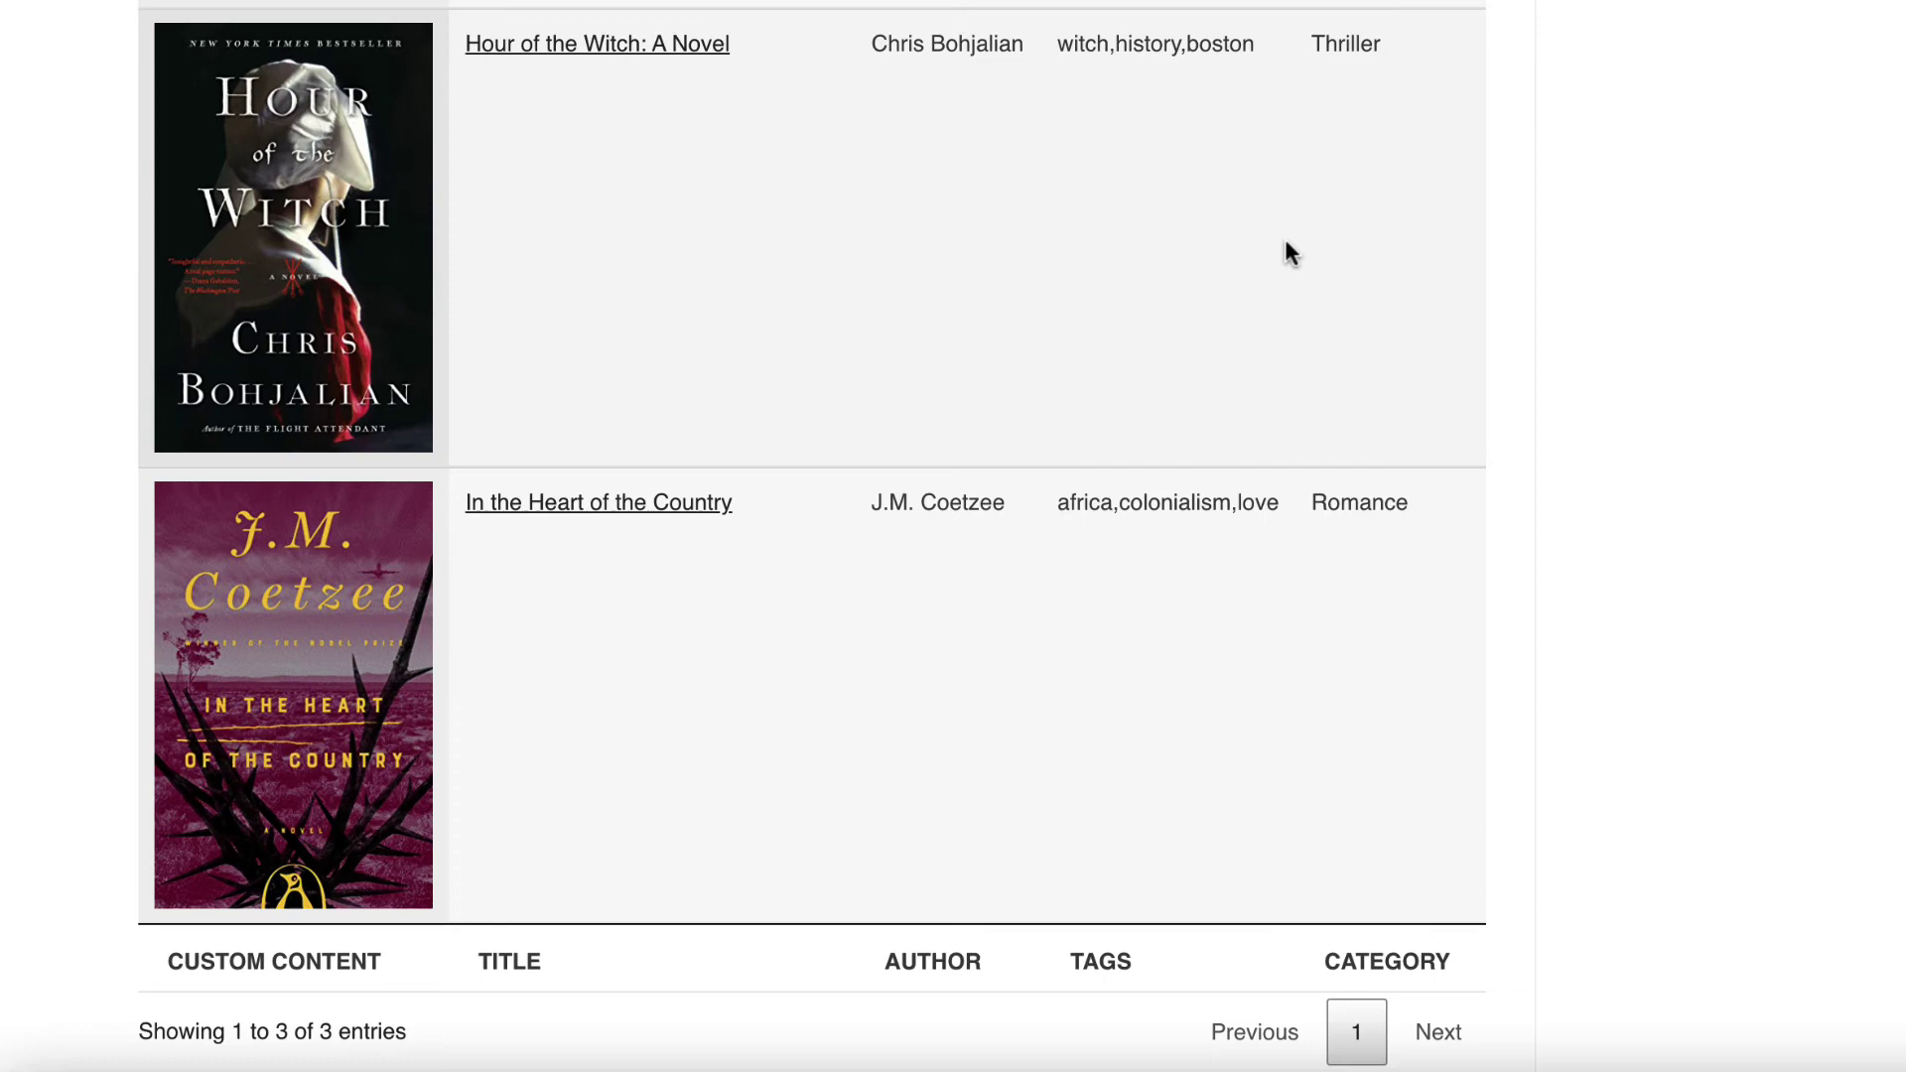
scroll(1287, 244, "up", 6)
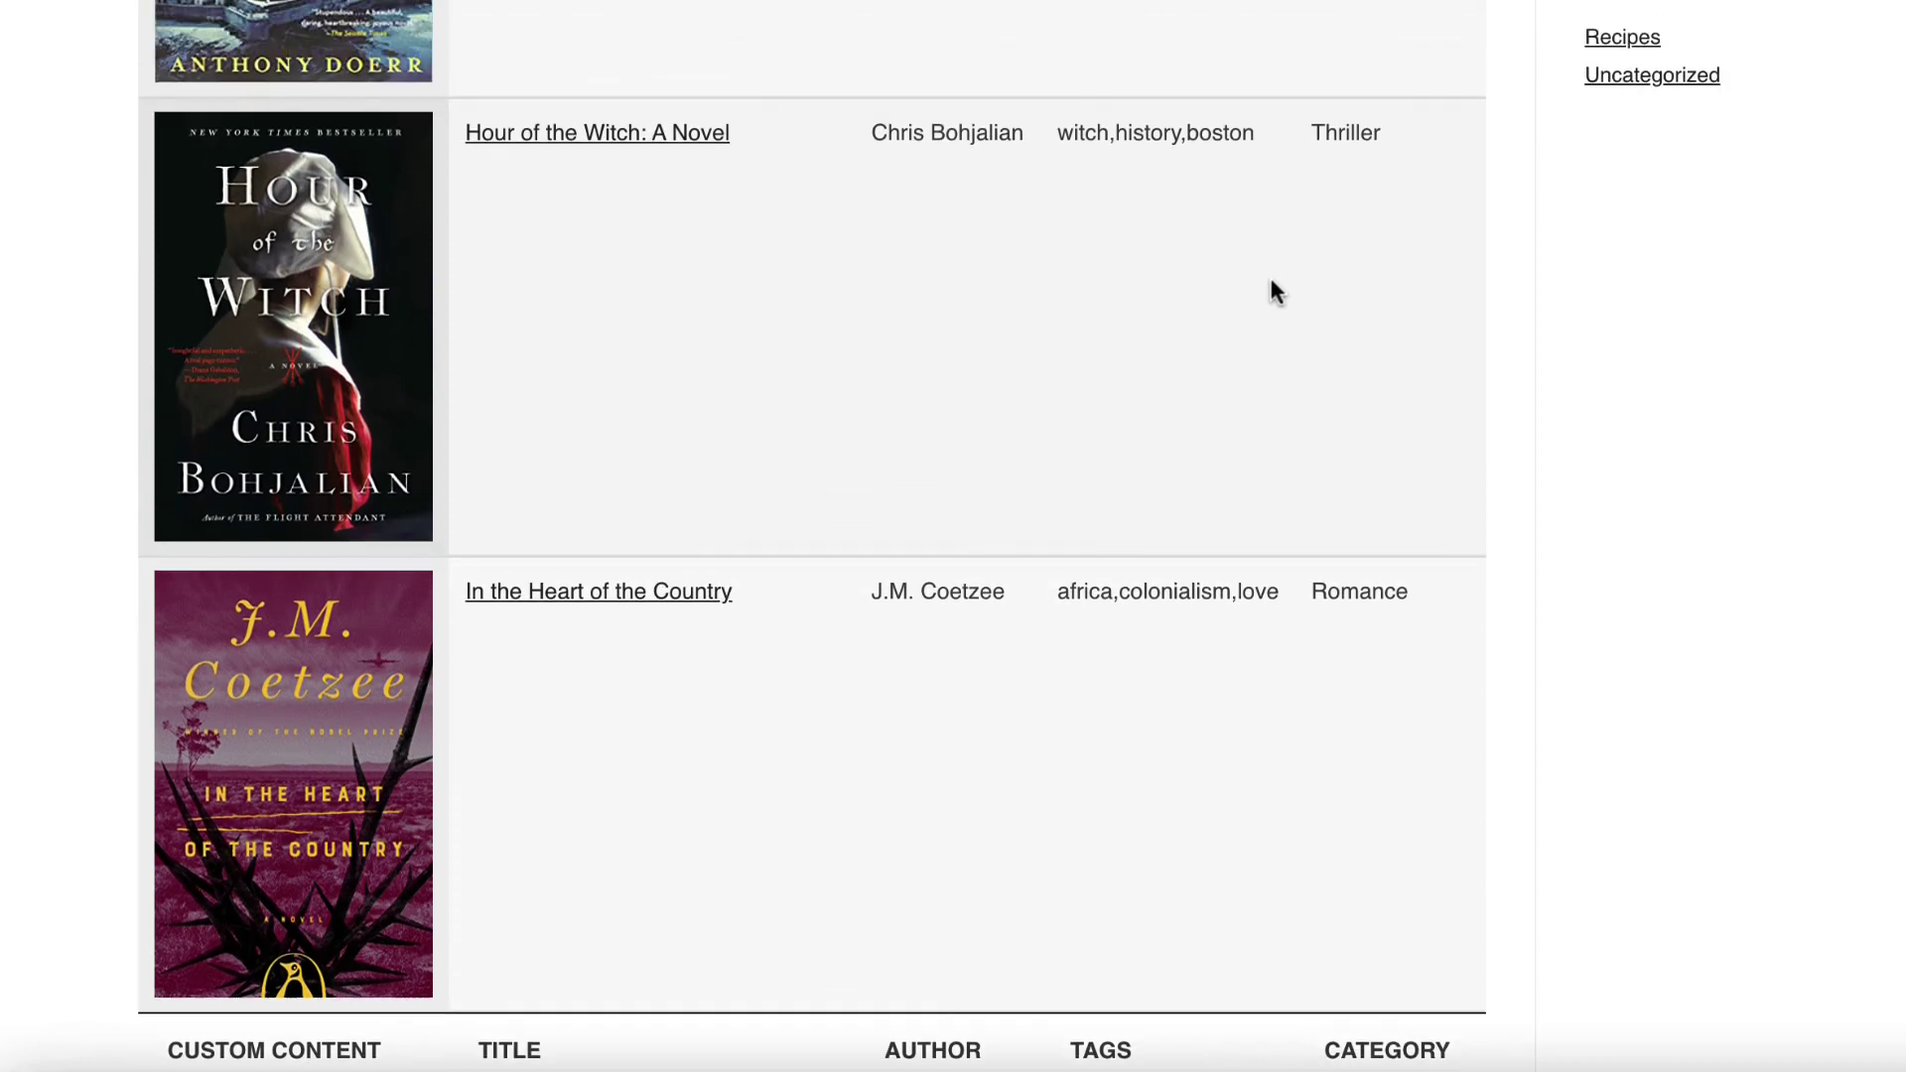
scroll(1265, 294, "down", 1)
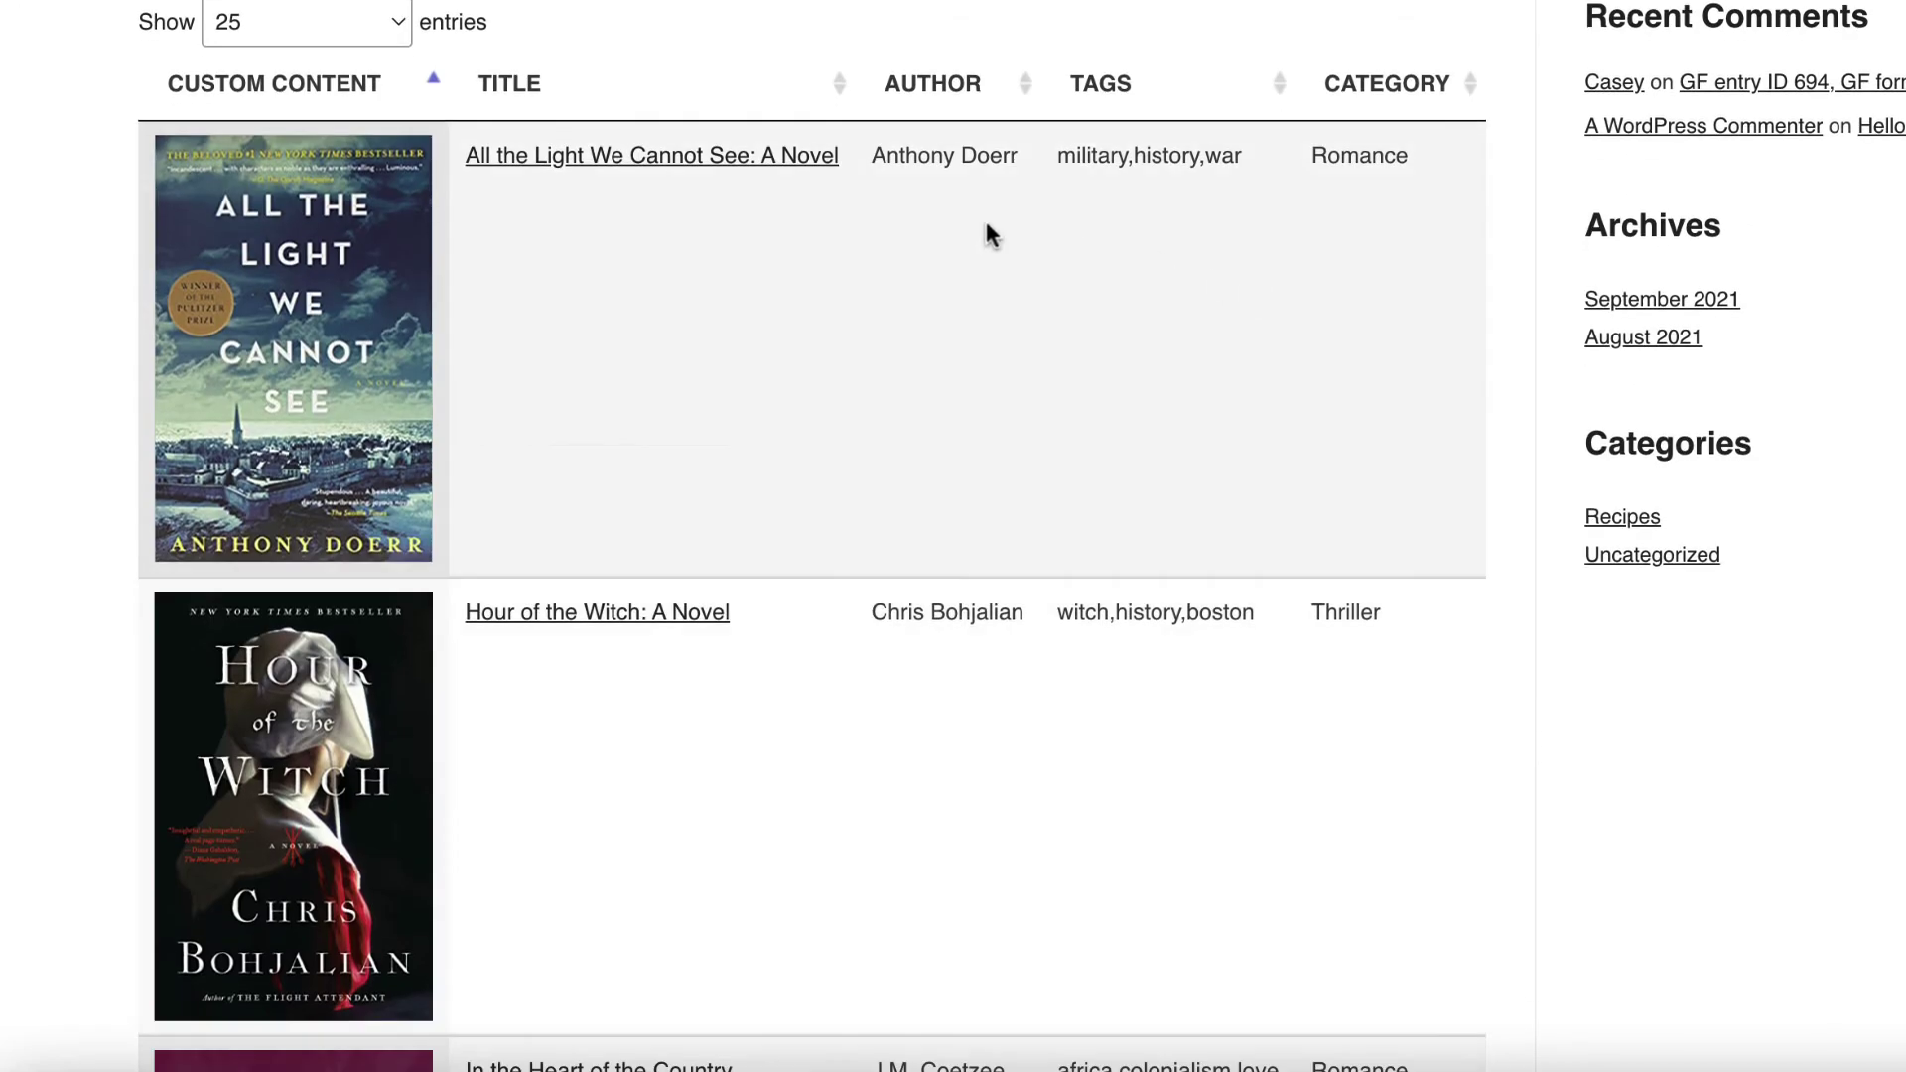
Open 'All the Light We Cannot See: A Novel' and review its cover, ISBN QR code and summary.
left_click(586, 162)
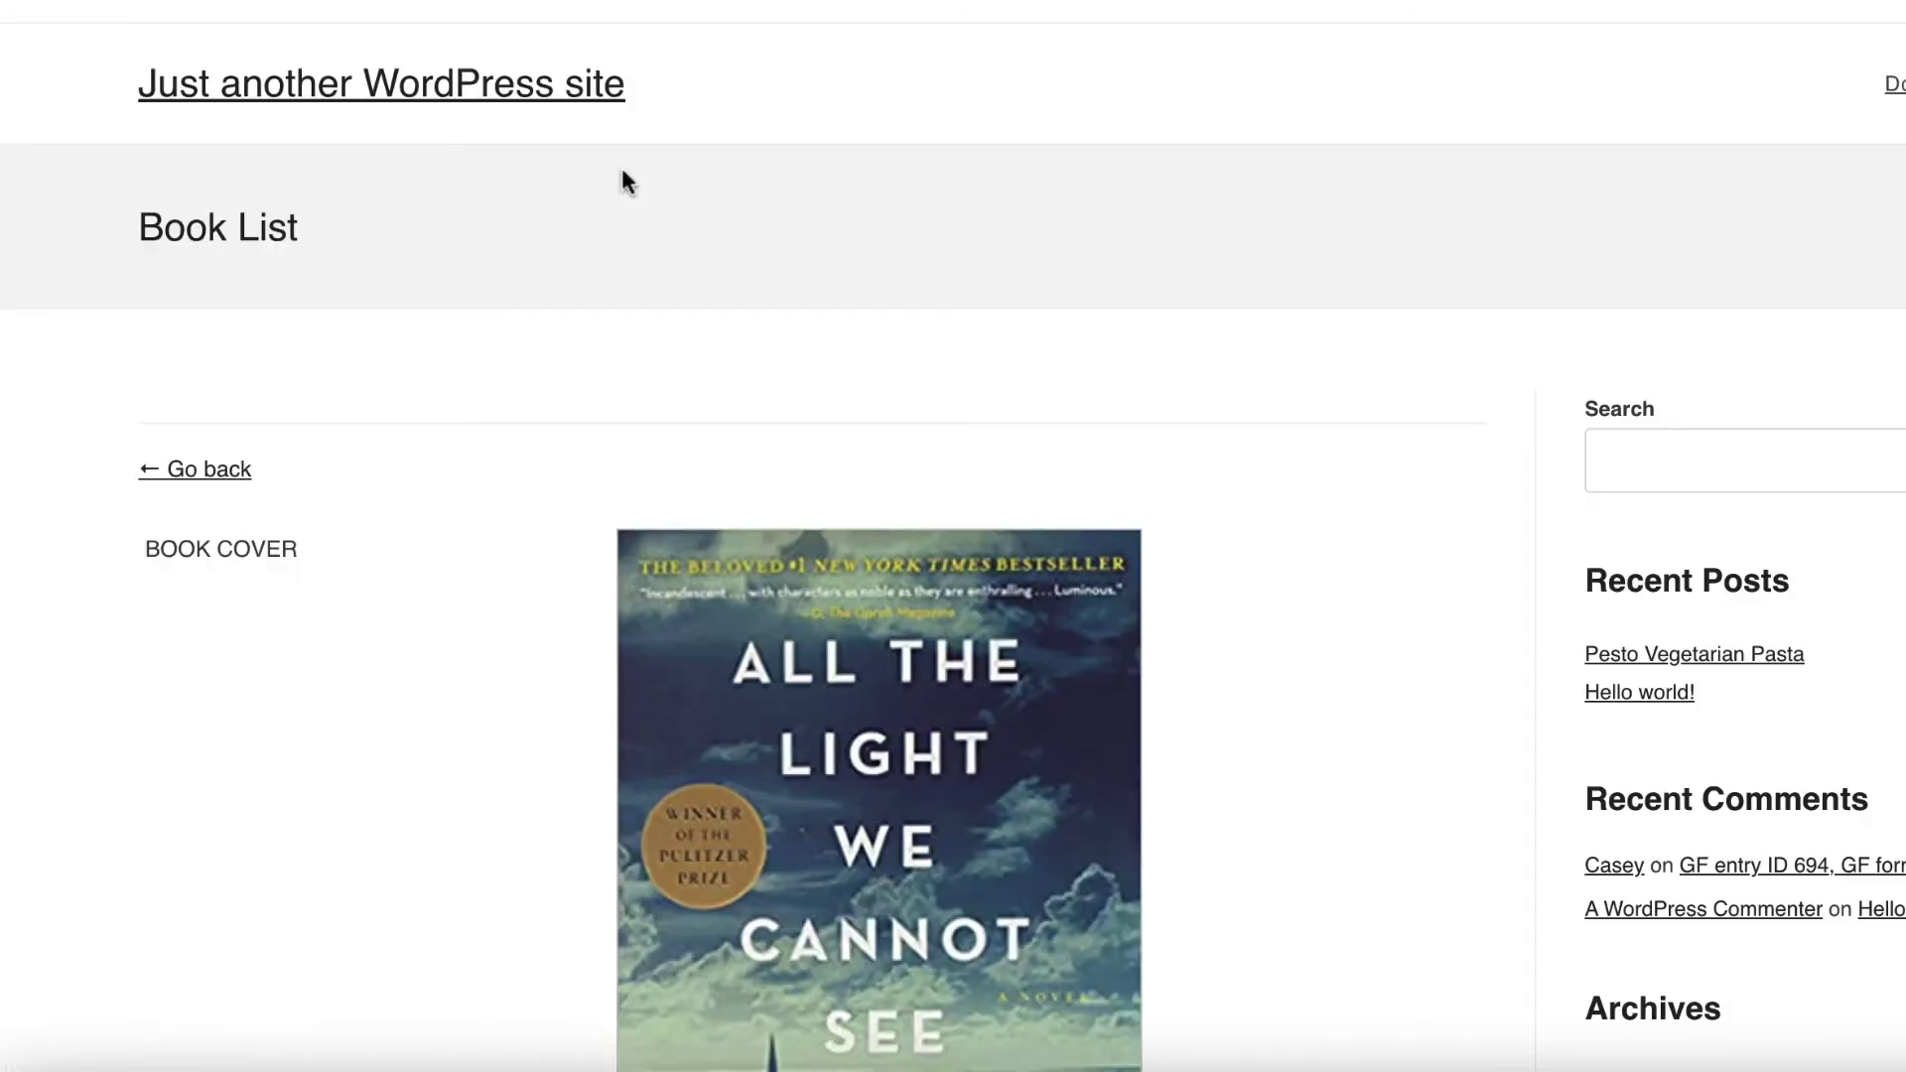
scroll(685, 204, "down", 5)
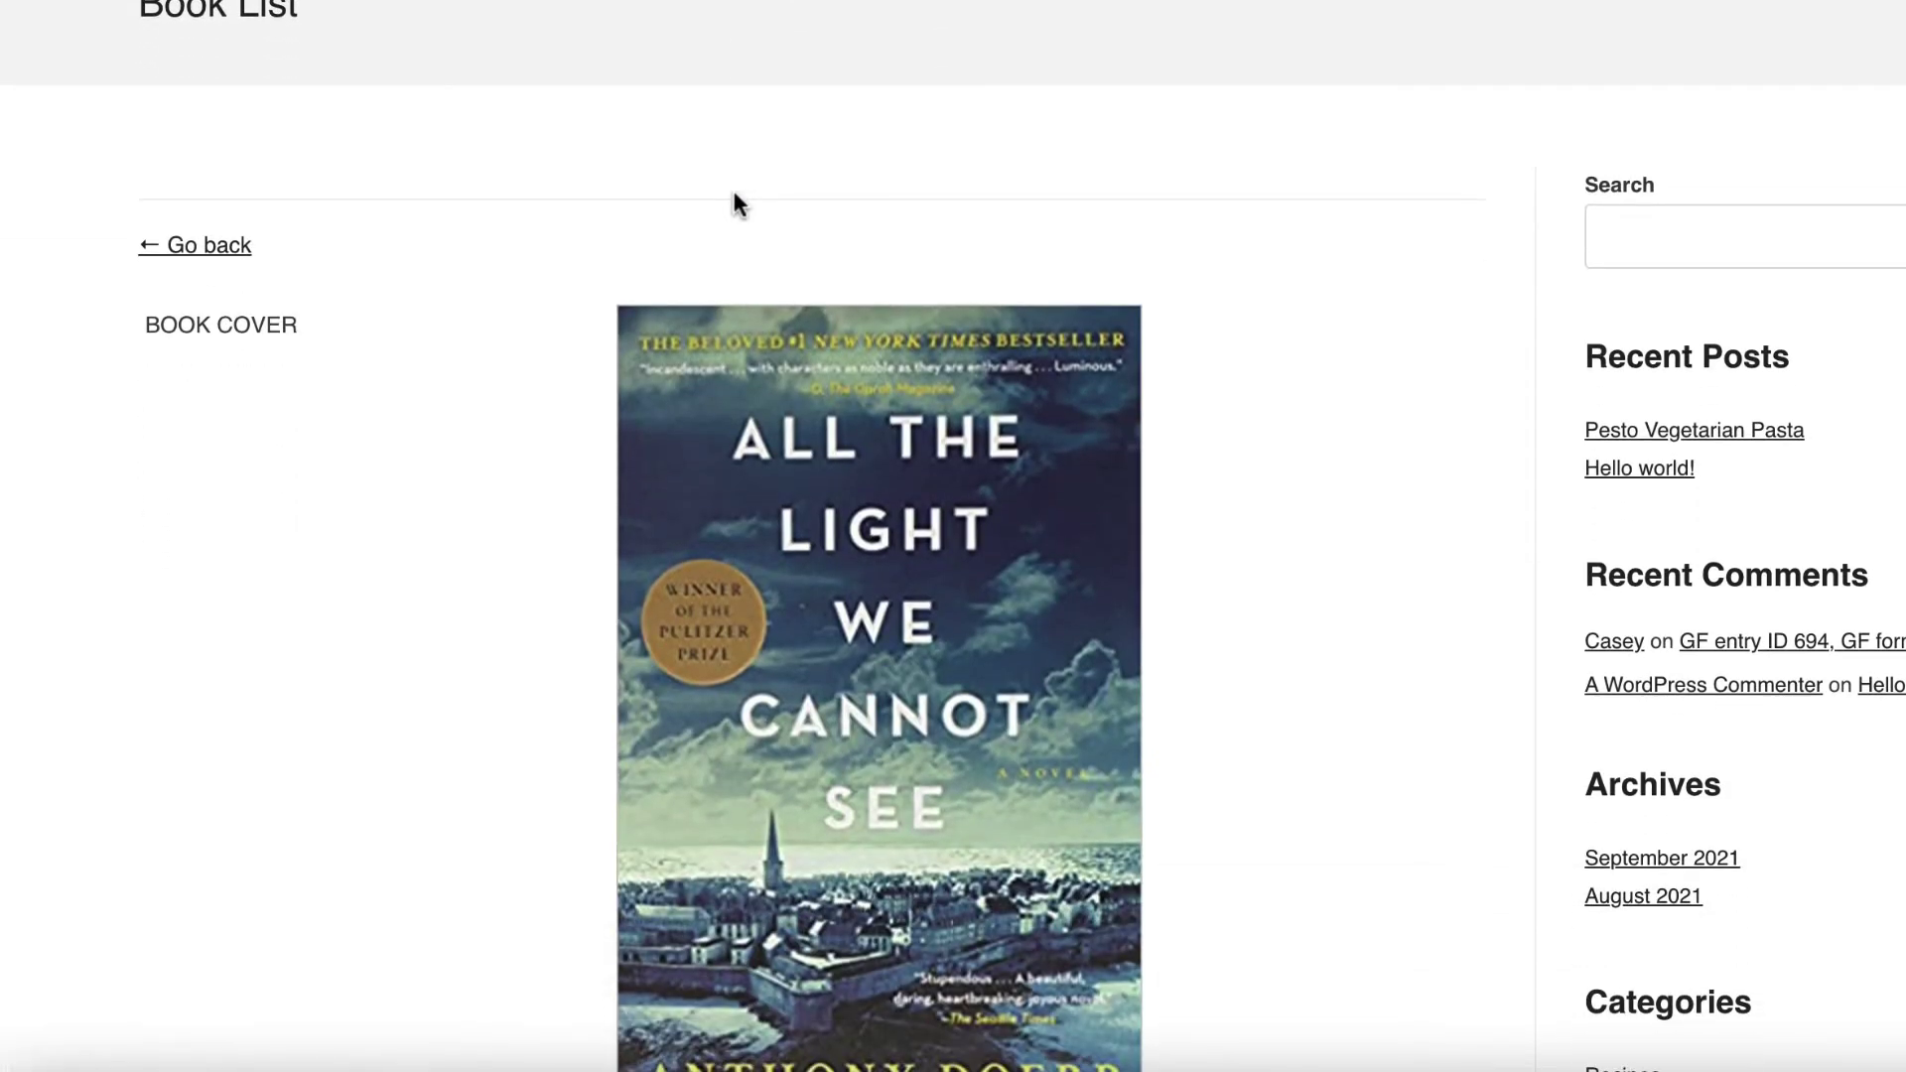
scroll(633, 212, "down", 8)
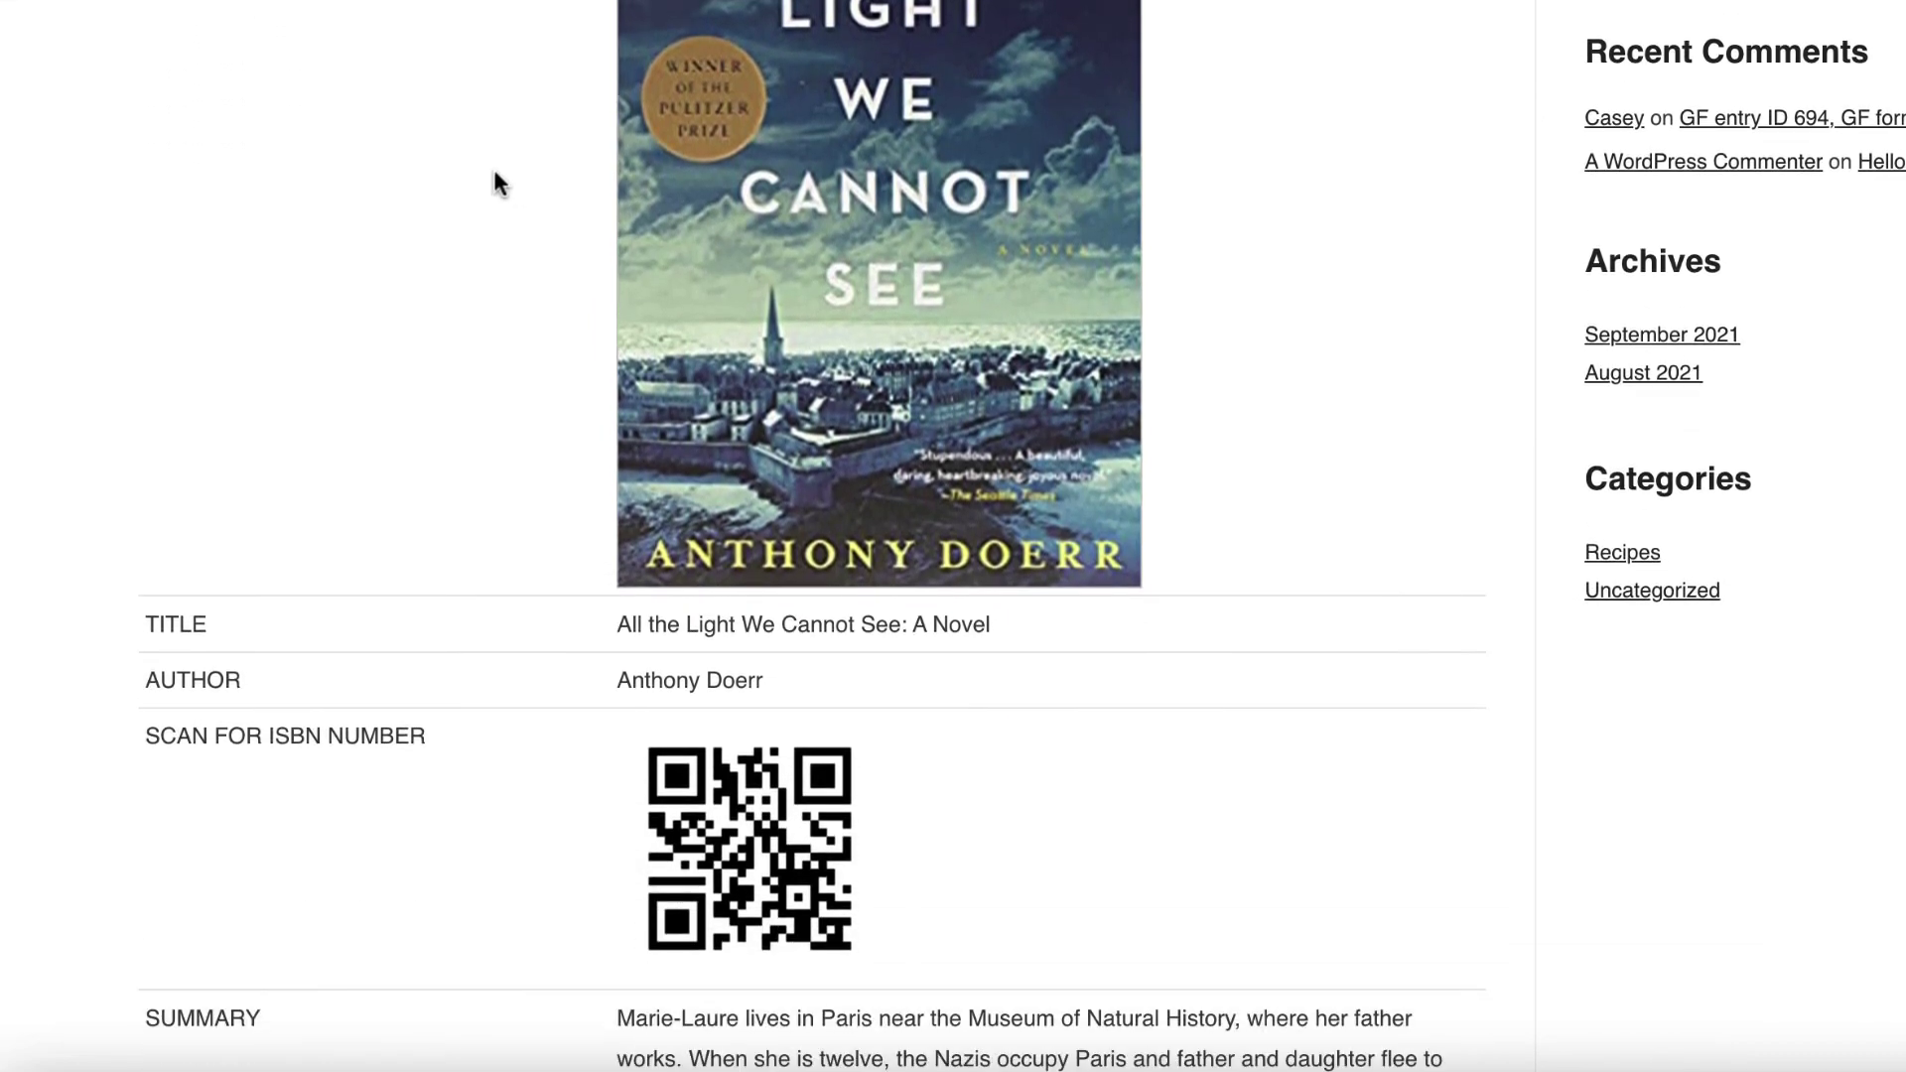
scroll(375, 159, "down", 3)
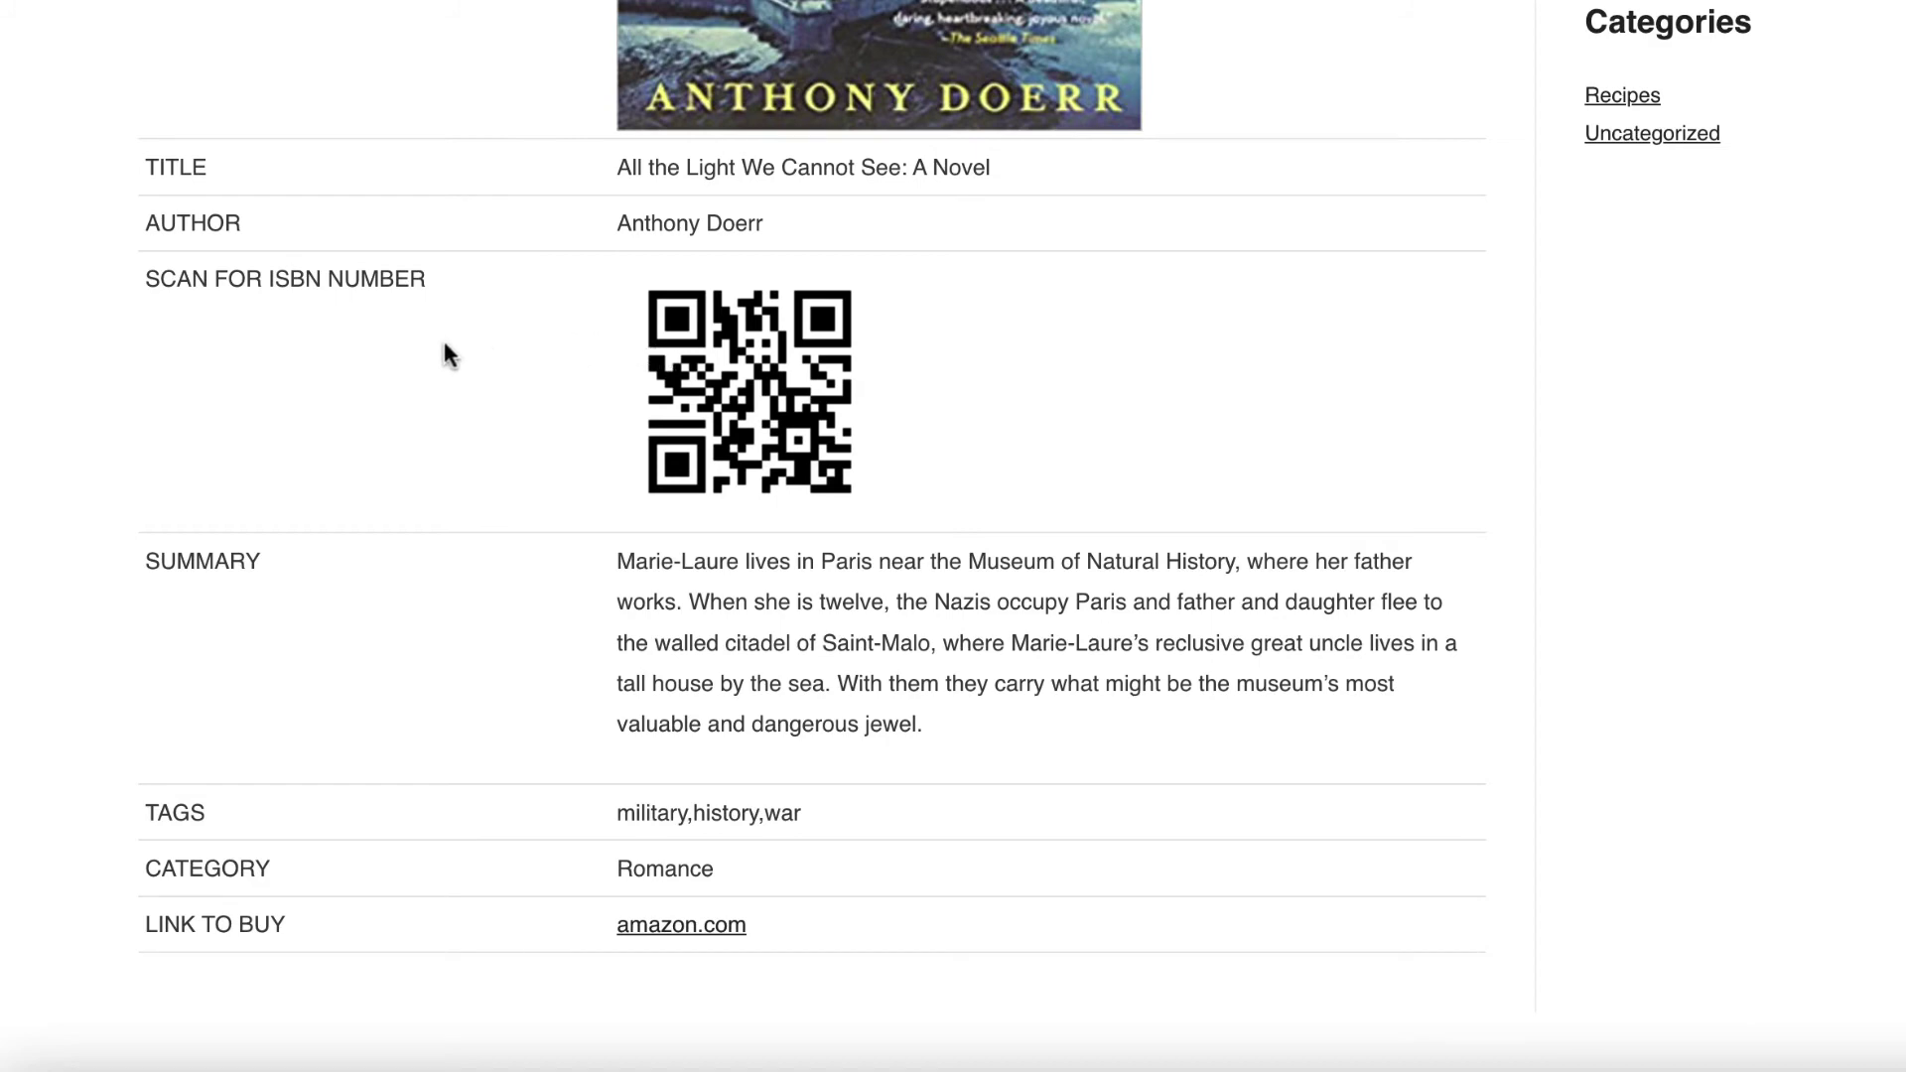
scroll(444, 346, "up", 8)
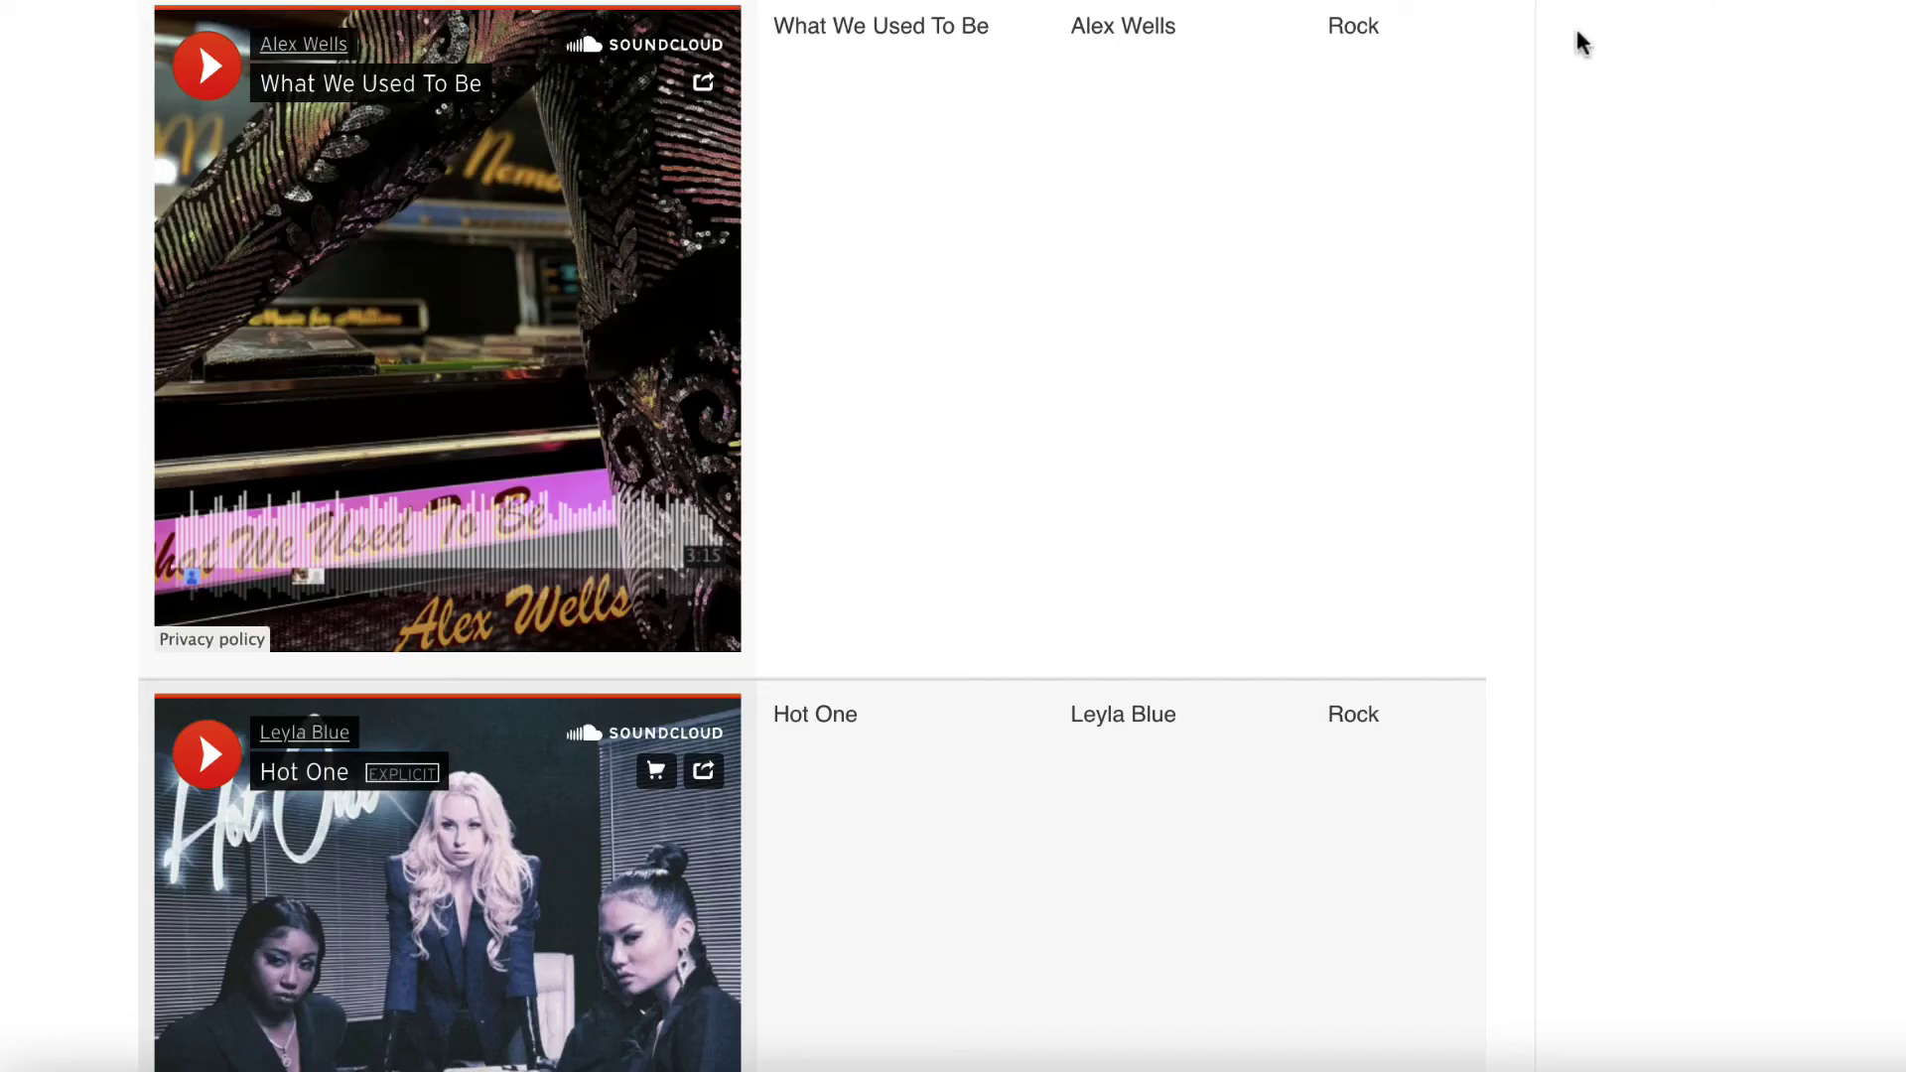
Scroll through the Audio library's SoundCloud track rows with titles, artists and genres.
scroll(1579, 43, "down", 2)
scroll(1582, 43, "up", 1)
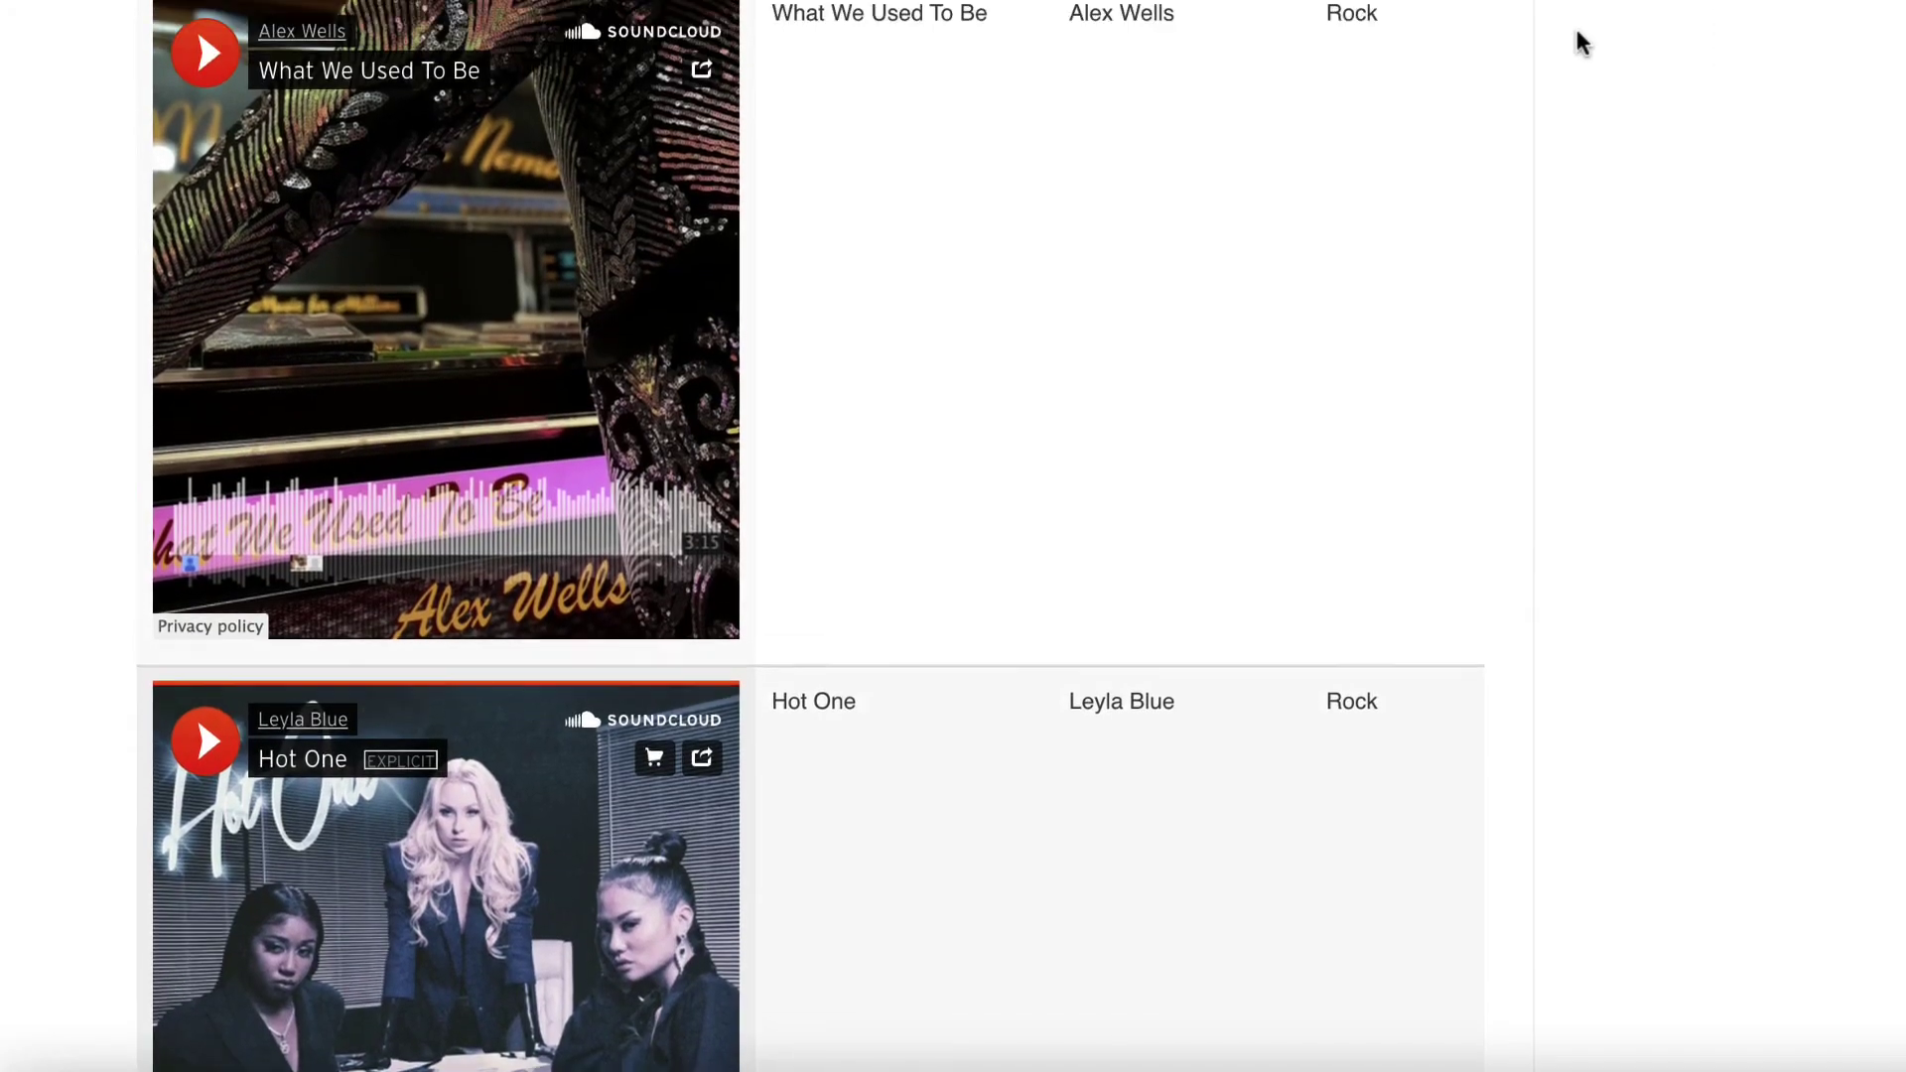
scroll(1583, 44, "up", 15)
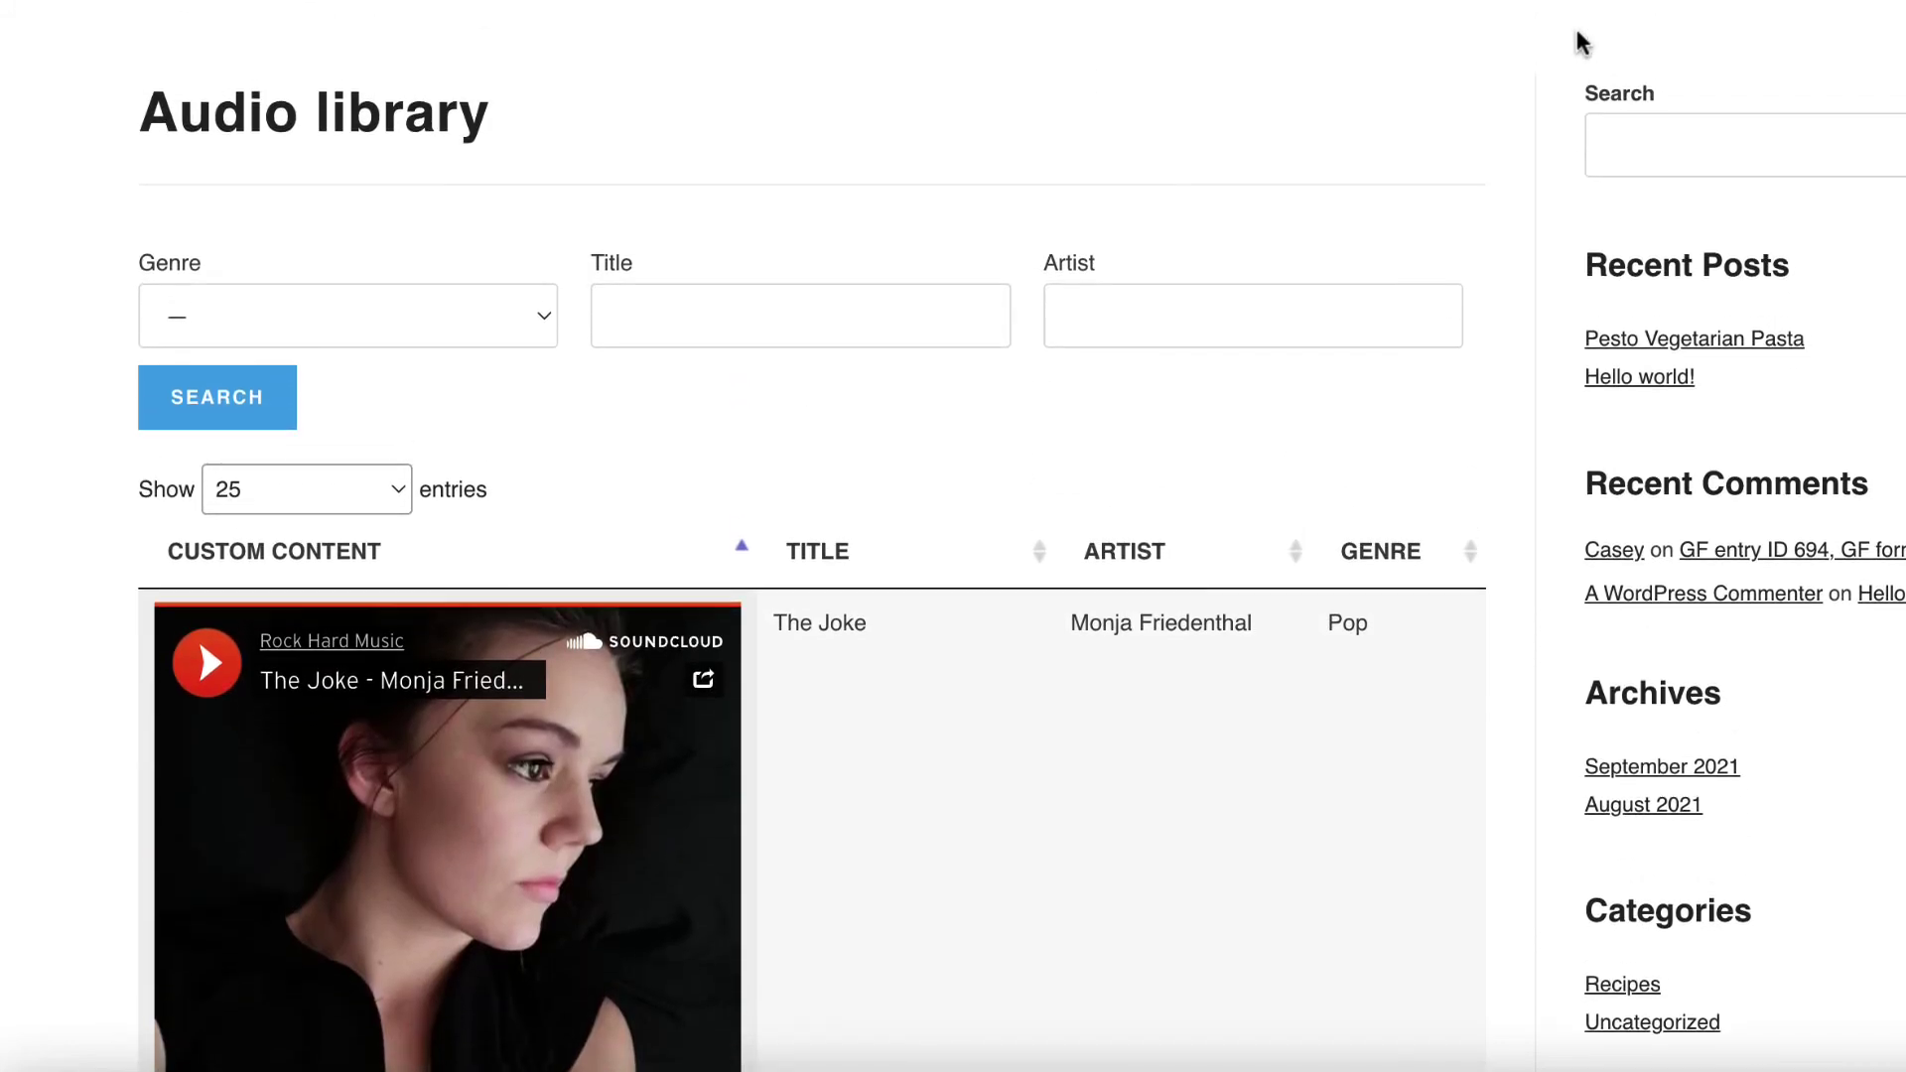
scroll(1583, 44, "down", 2)
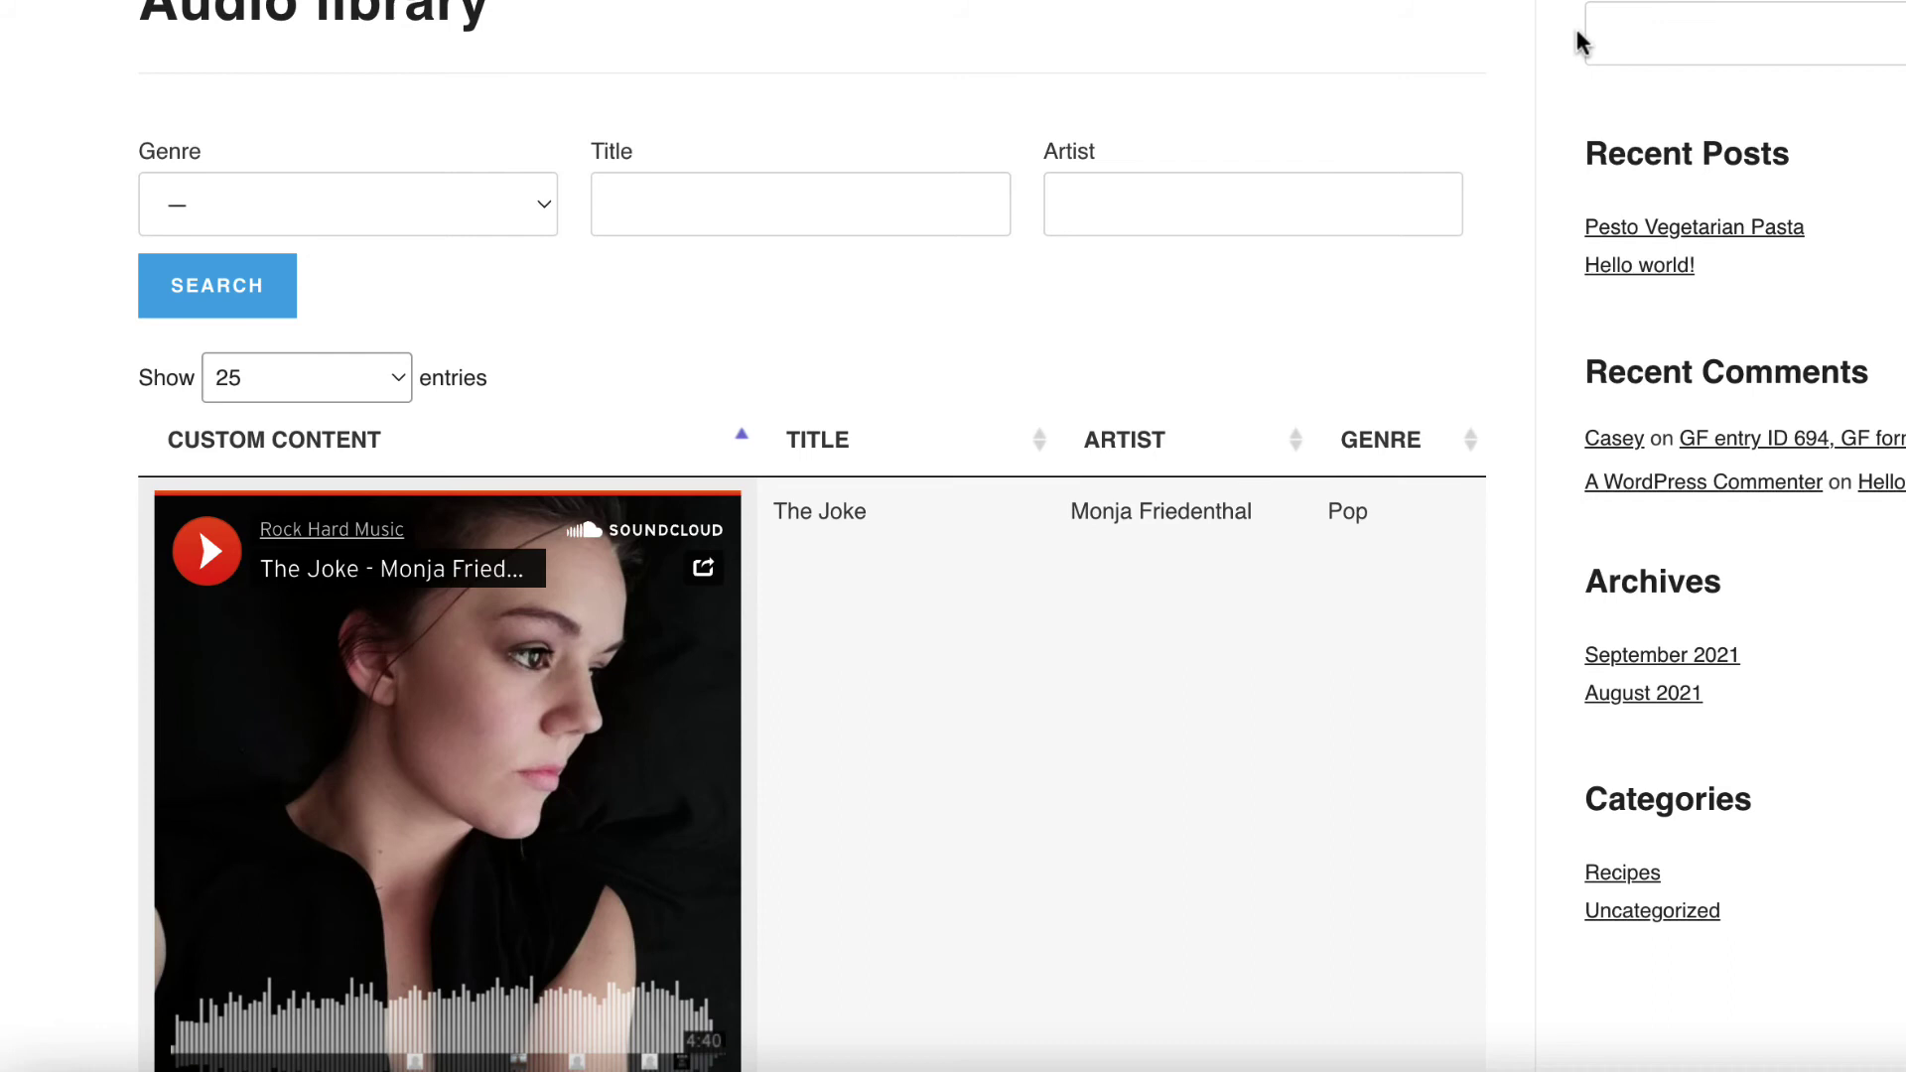
scroll(1581, 44, "down", 1)
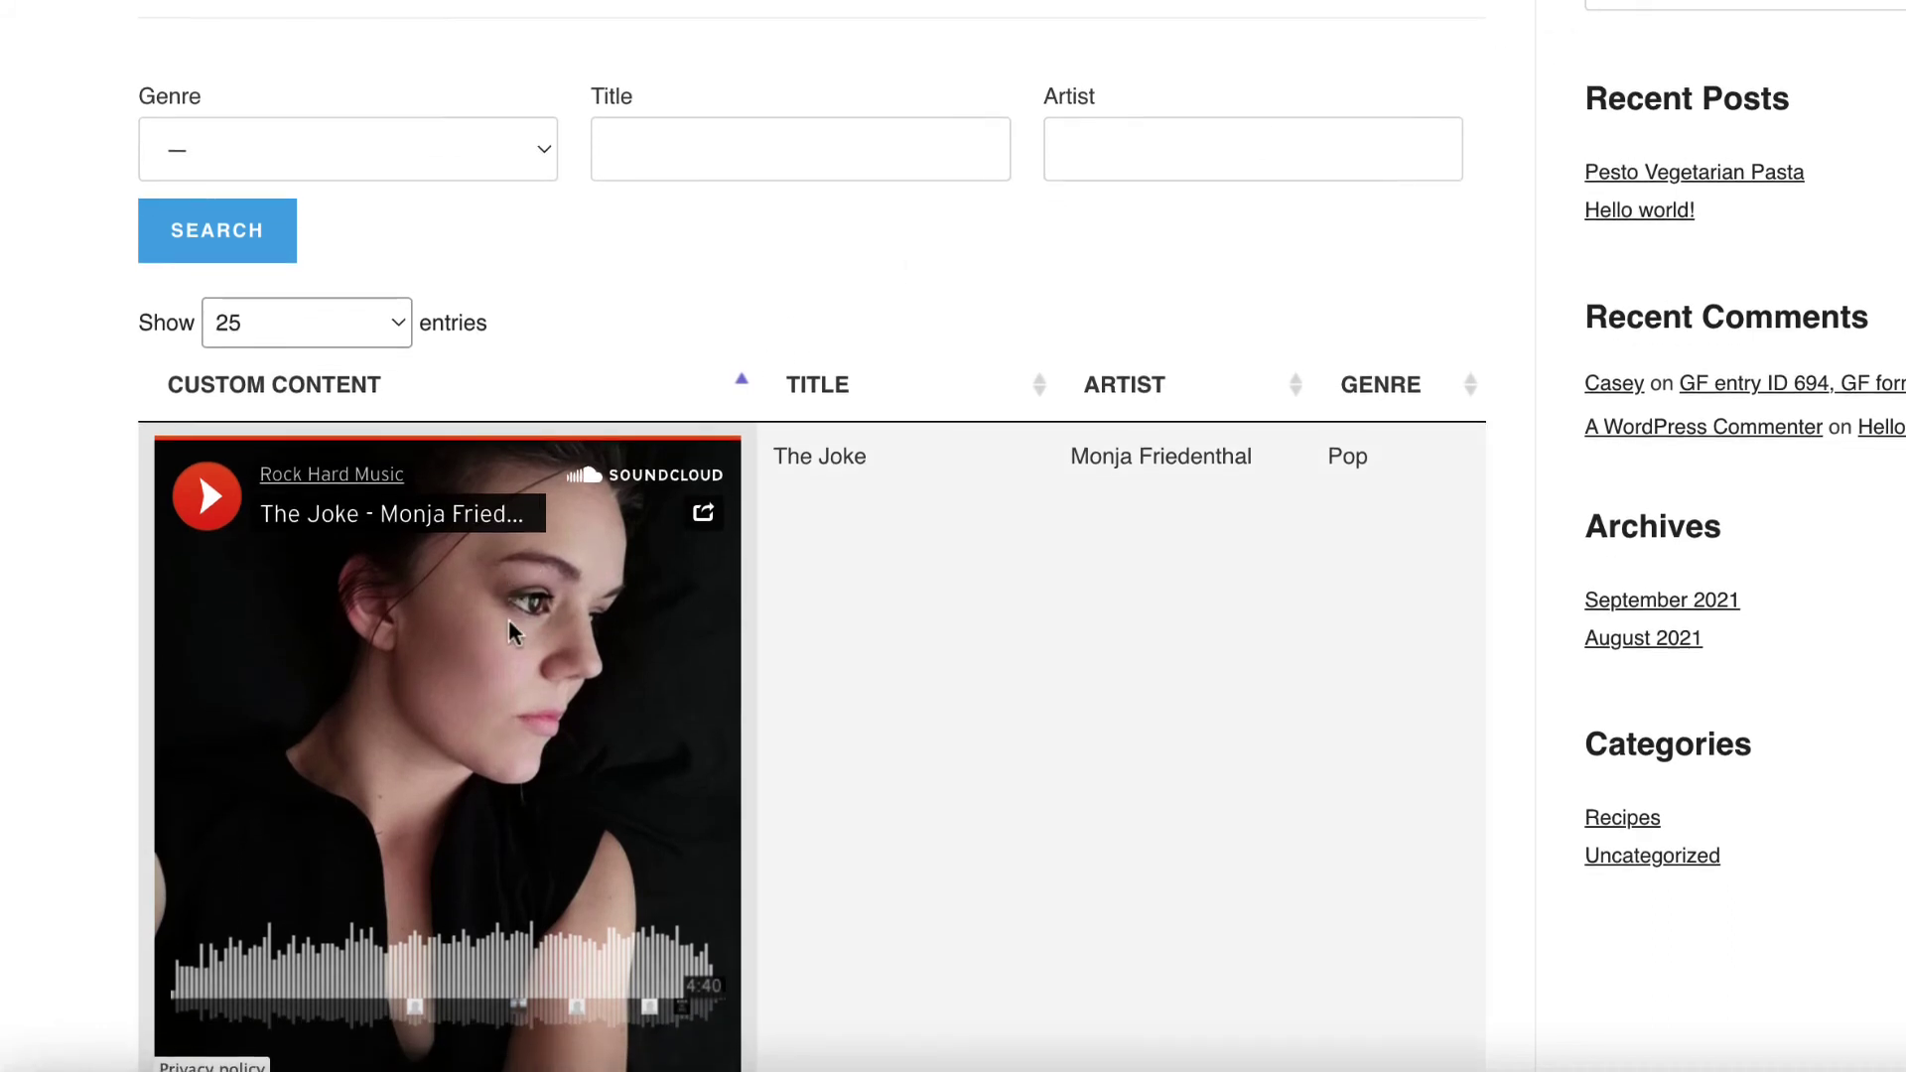
scroll(513, 632, "down", 10)
scroll(513, 633, "down", 7)
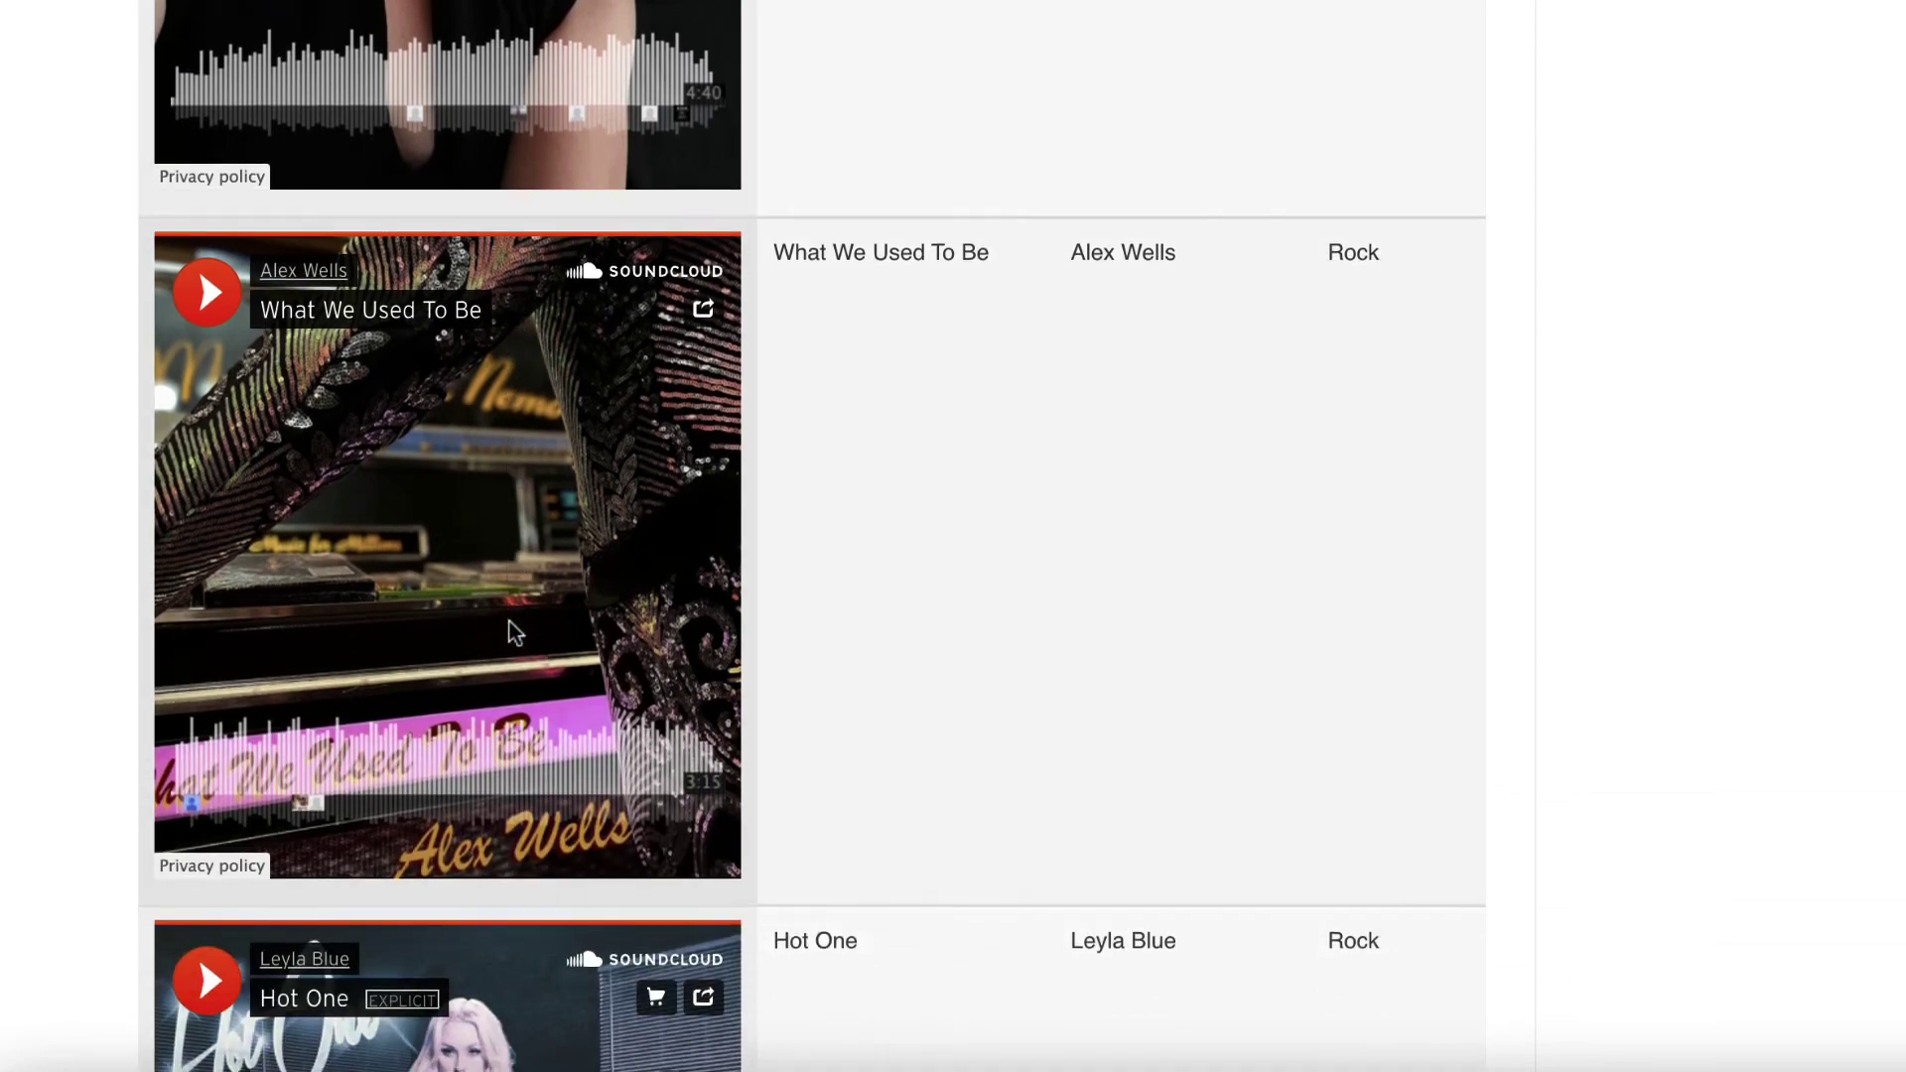
scroll(513, 632, "up", 6)
scroll(513, 633, "up", 15)
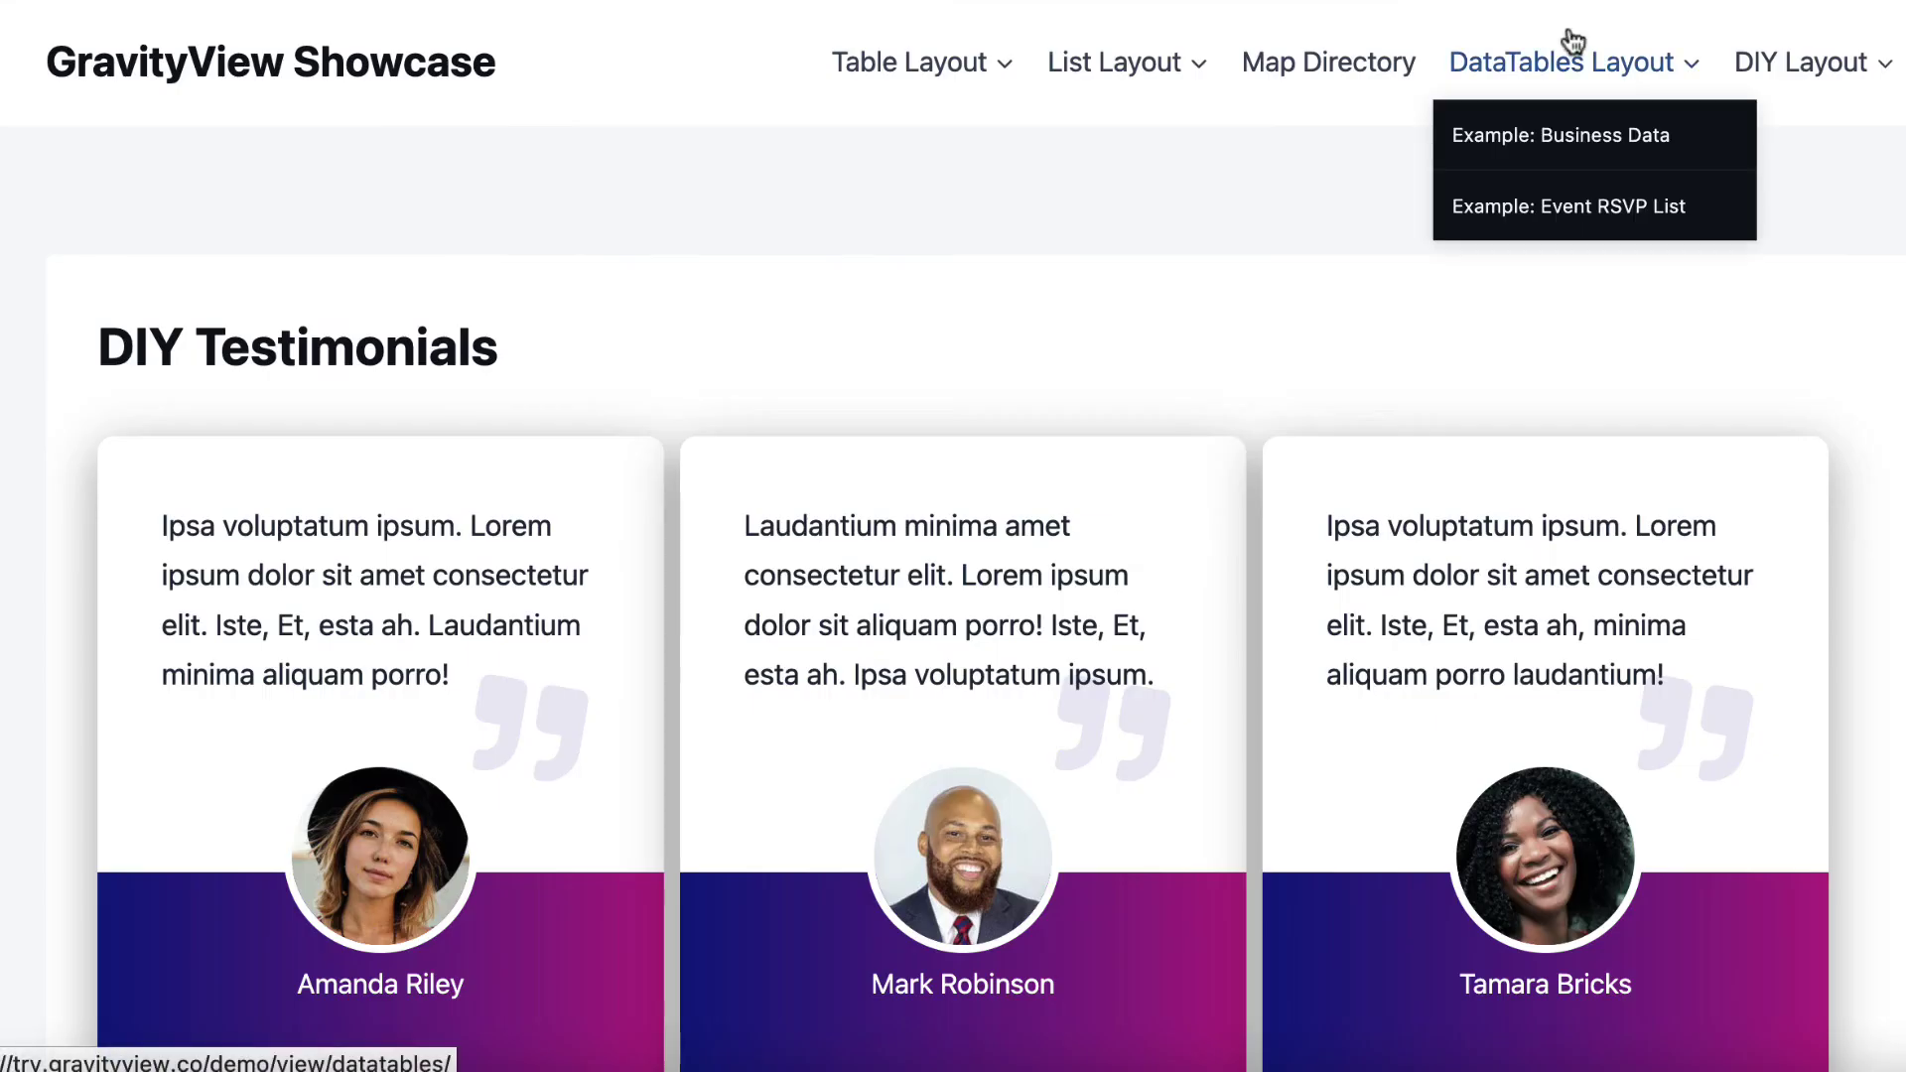
Bring up the DIY Testimonials example and browse its six quote cards with reviewer photos and names.
mouse_move(1802, 62)
scroll(1886, 417, "down", 2)
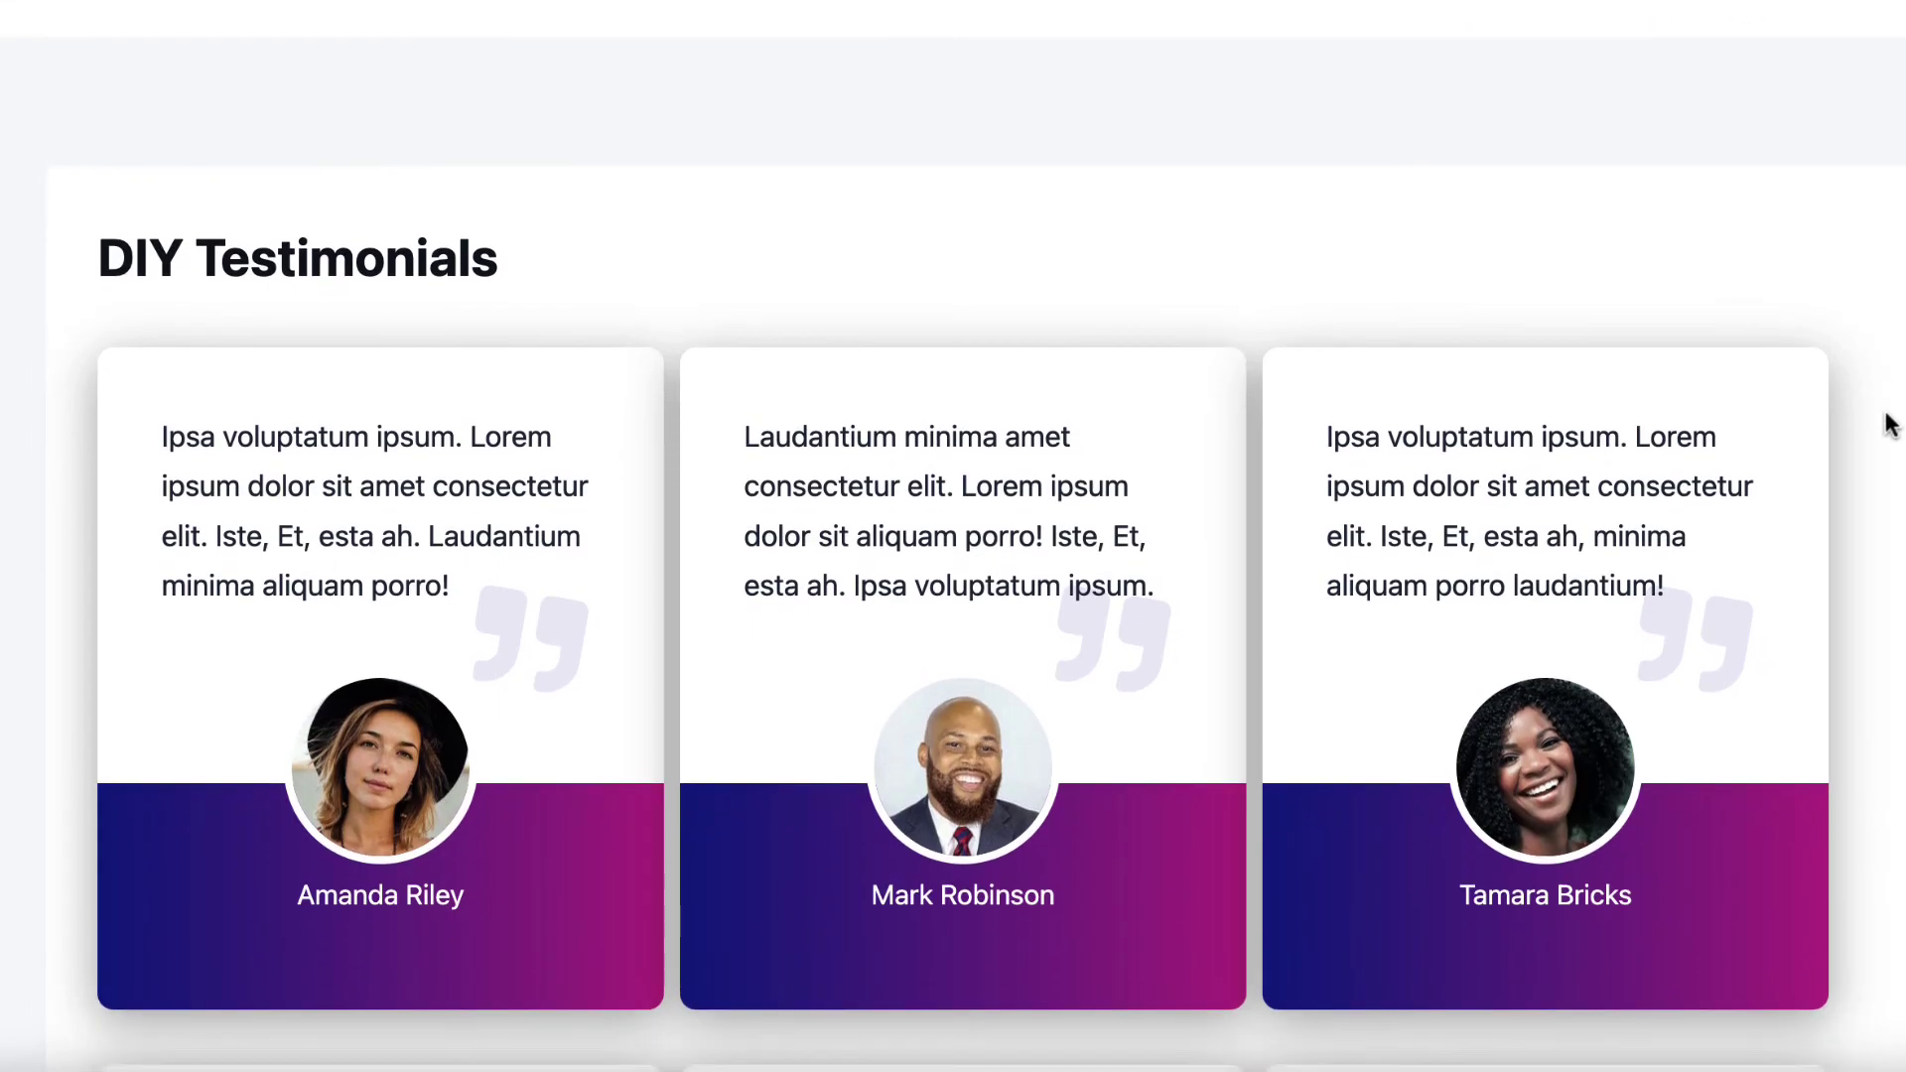
scroll(1889, 425, "down", 7)
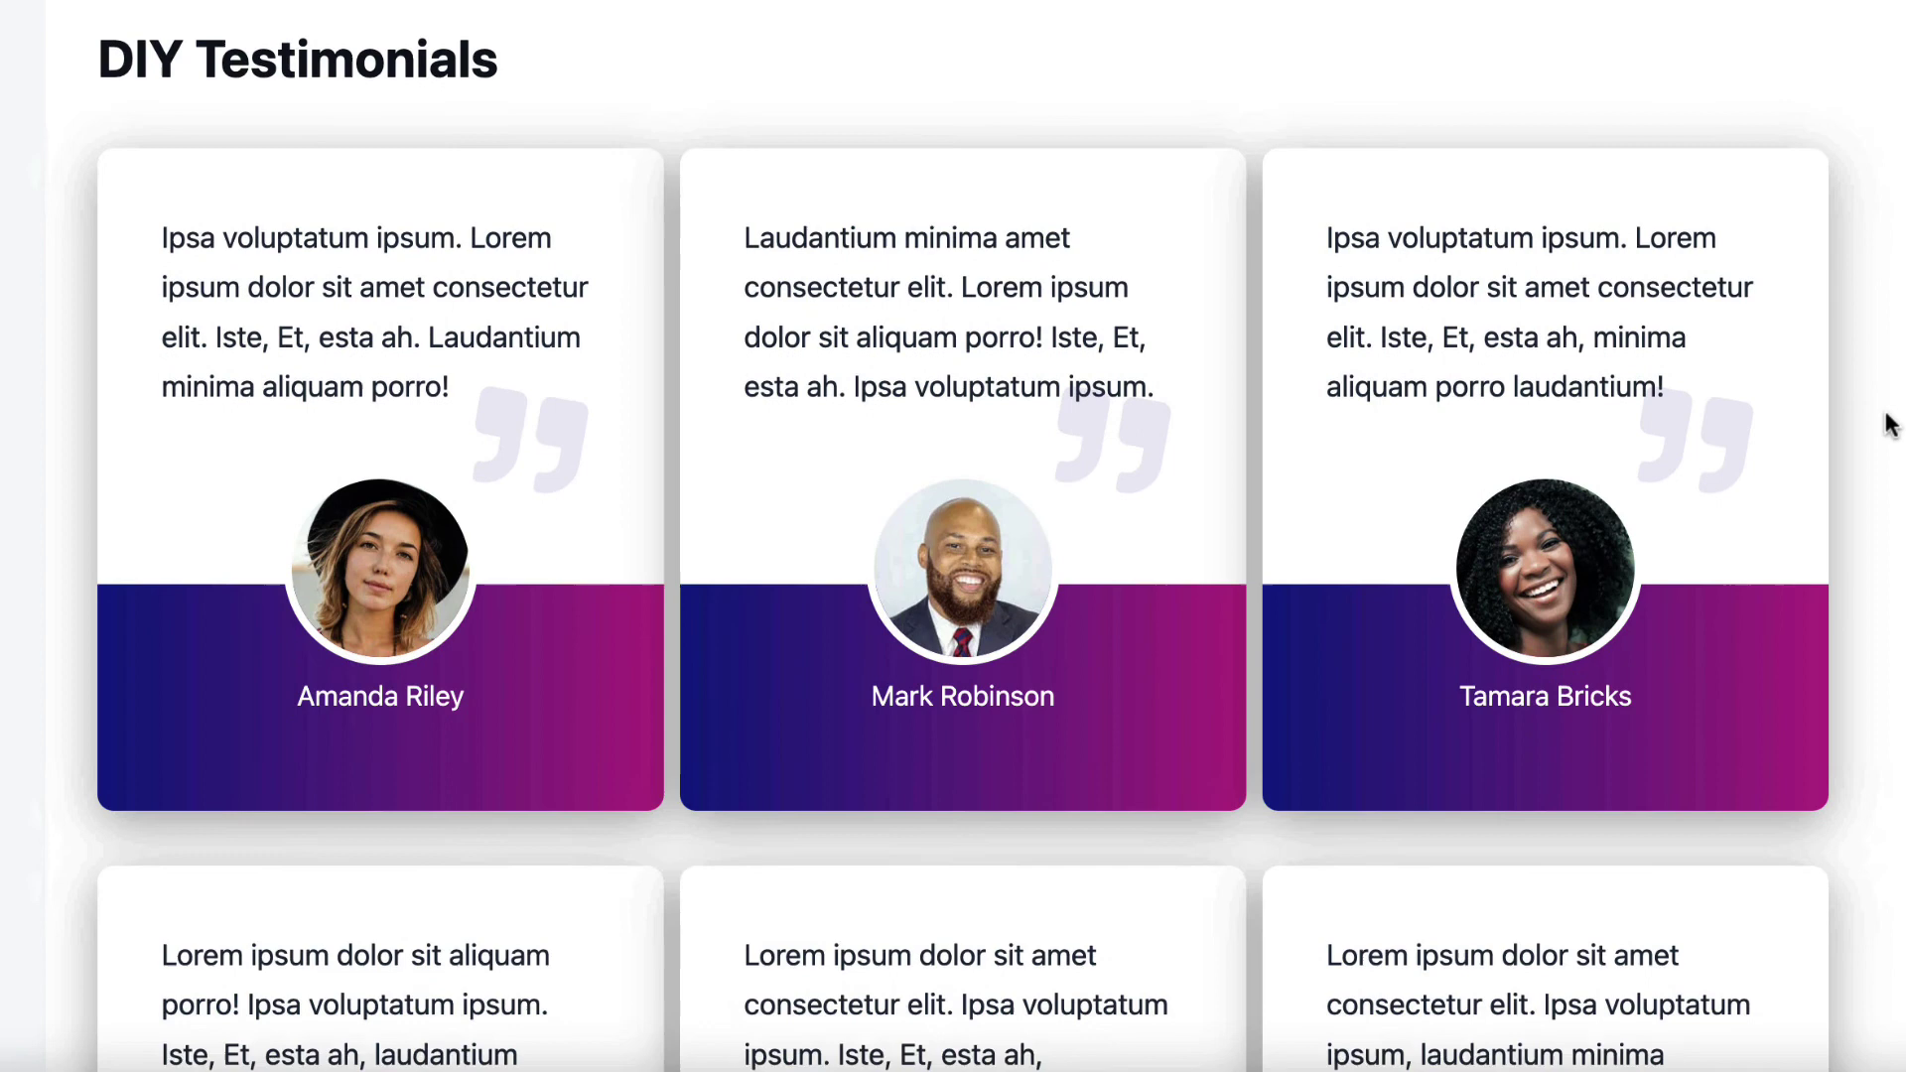
scroll(1884, 421, "up", 2)
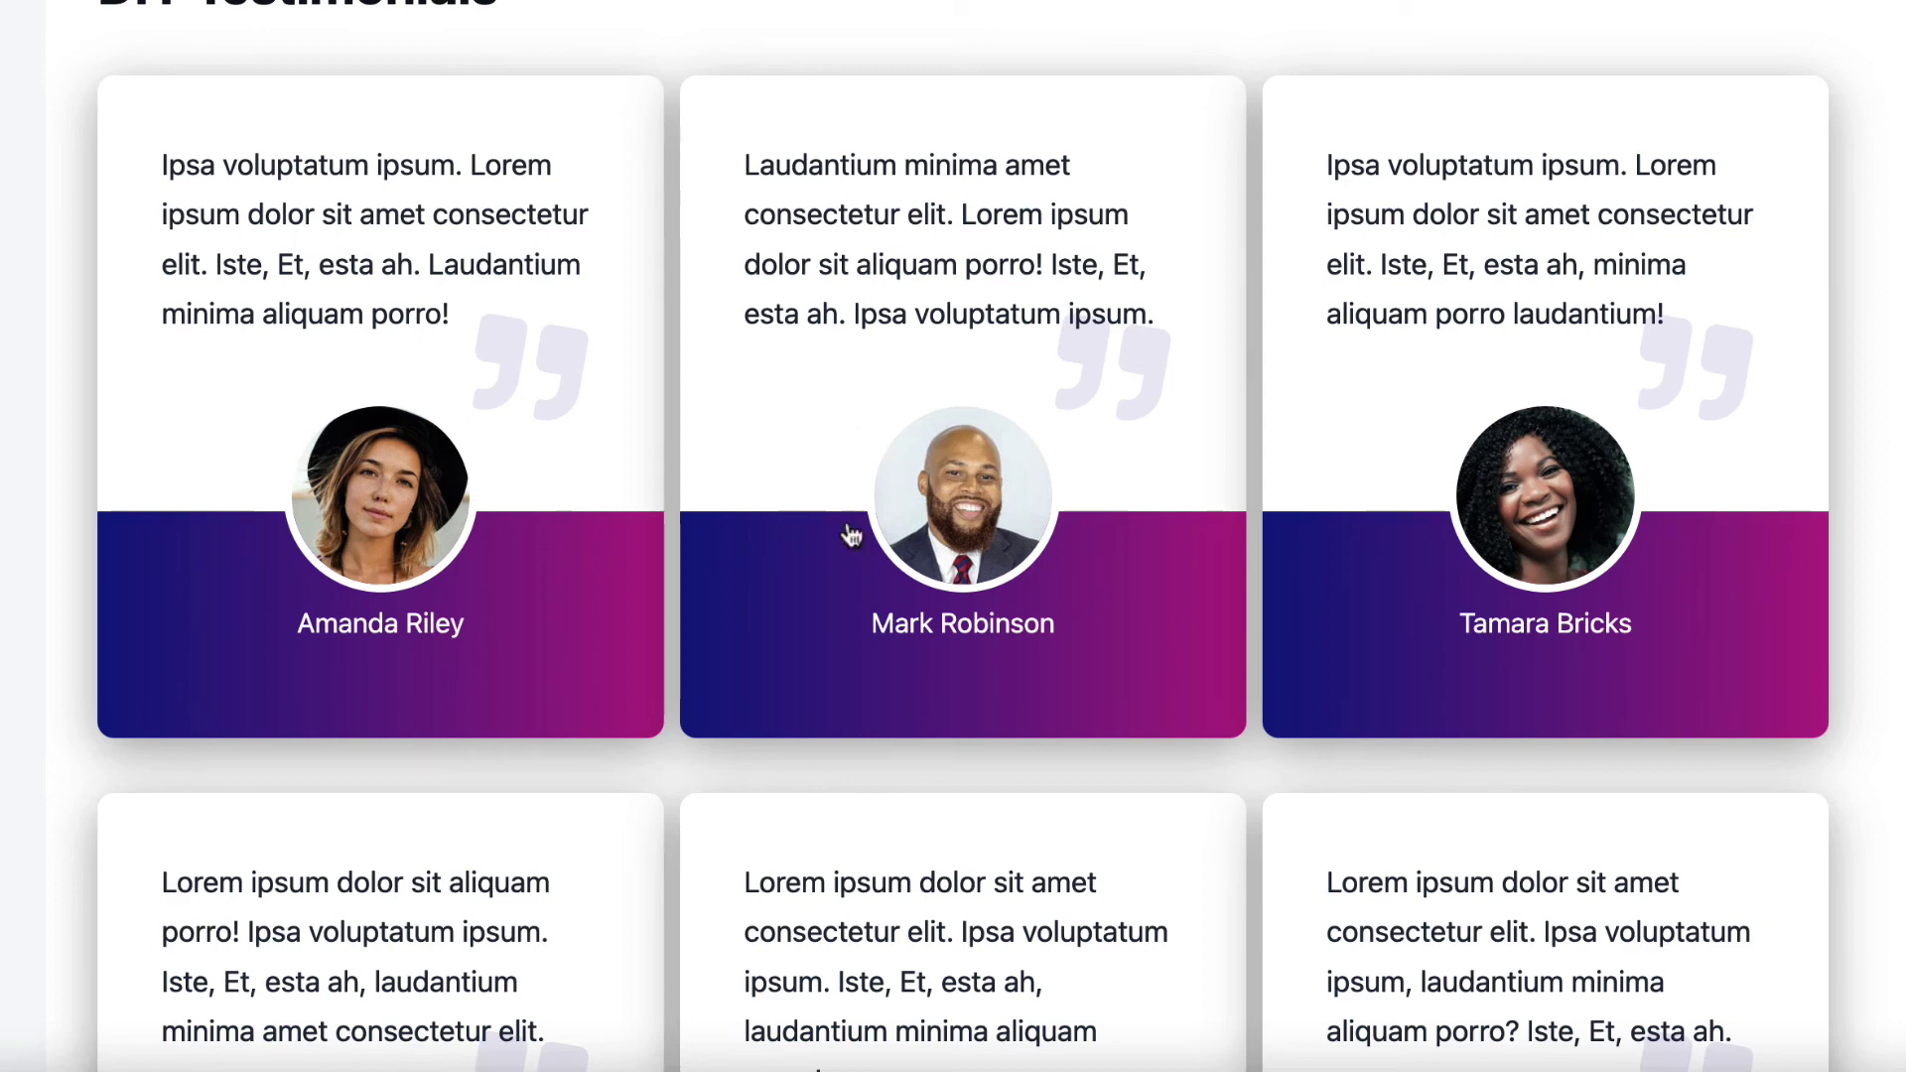
scroll(809, 516, "down", 2)
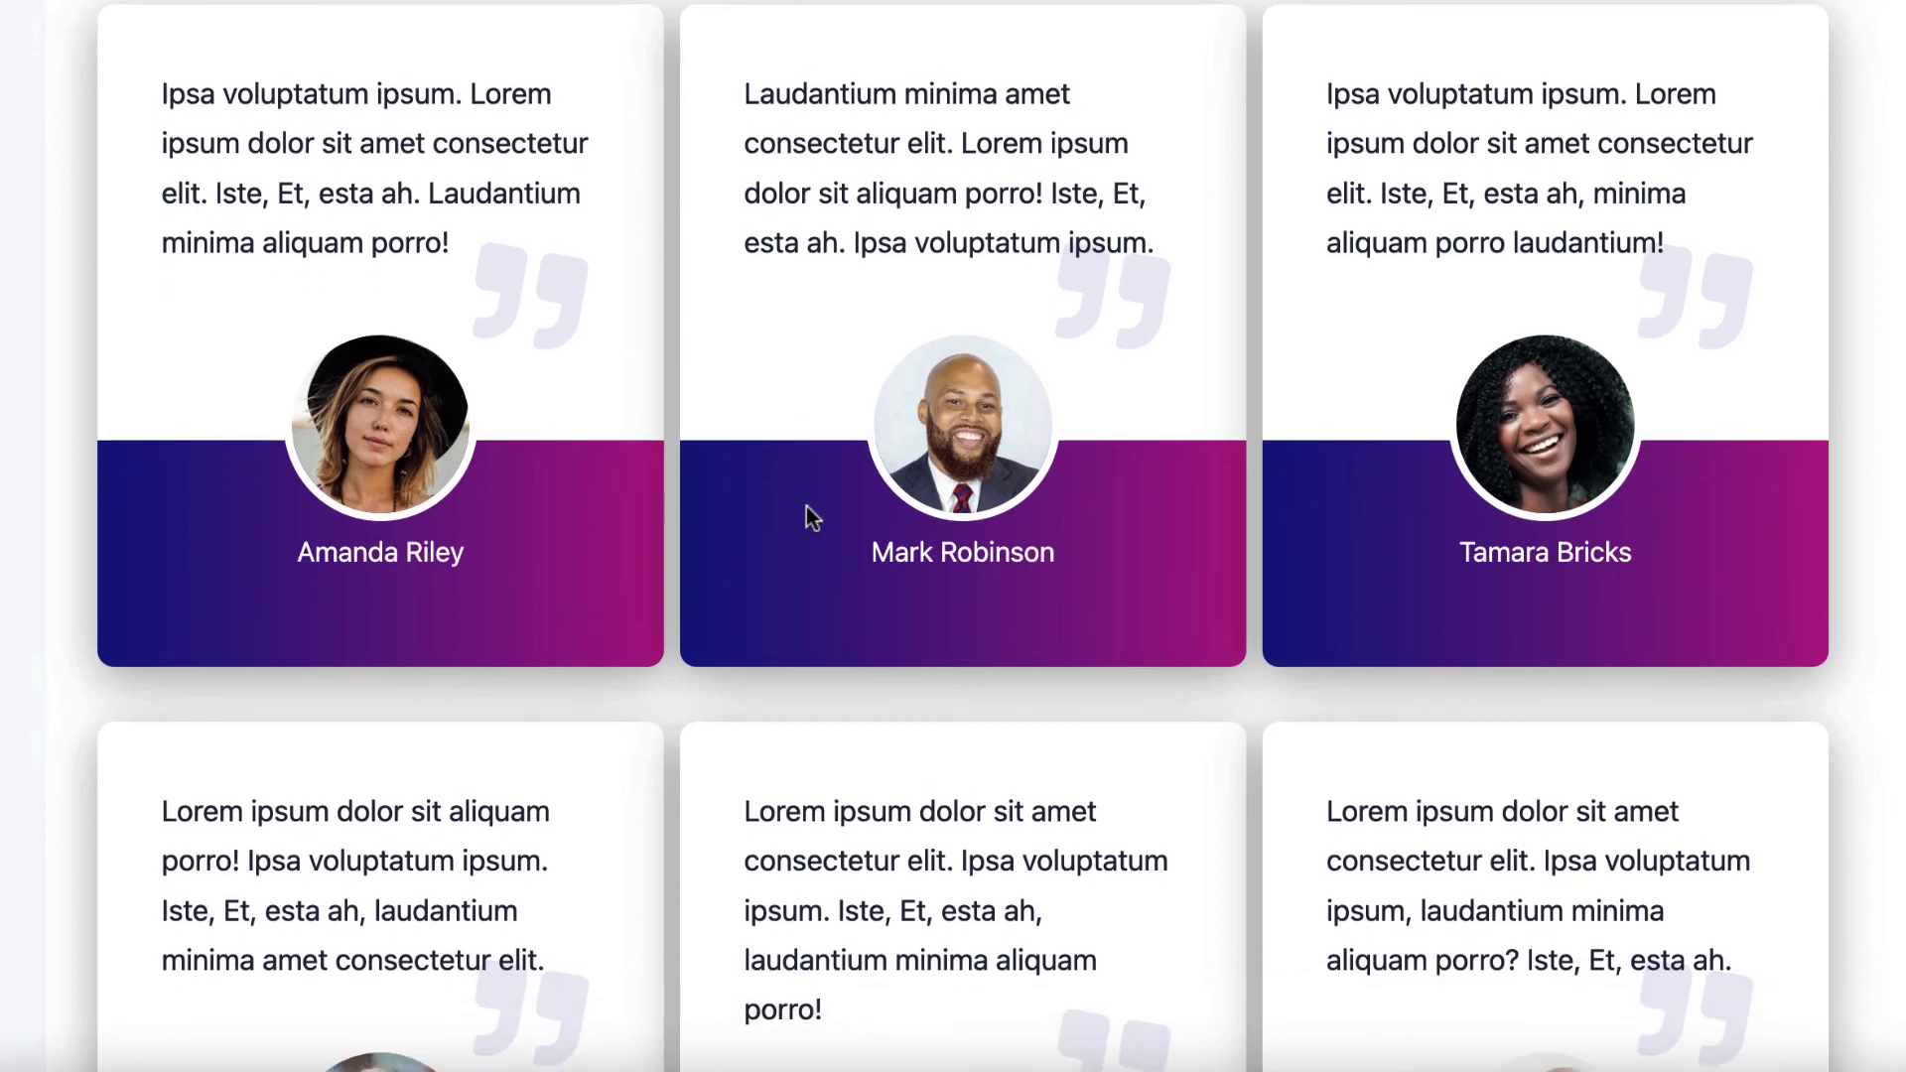
scroll(809, 516, "up", 5)
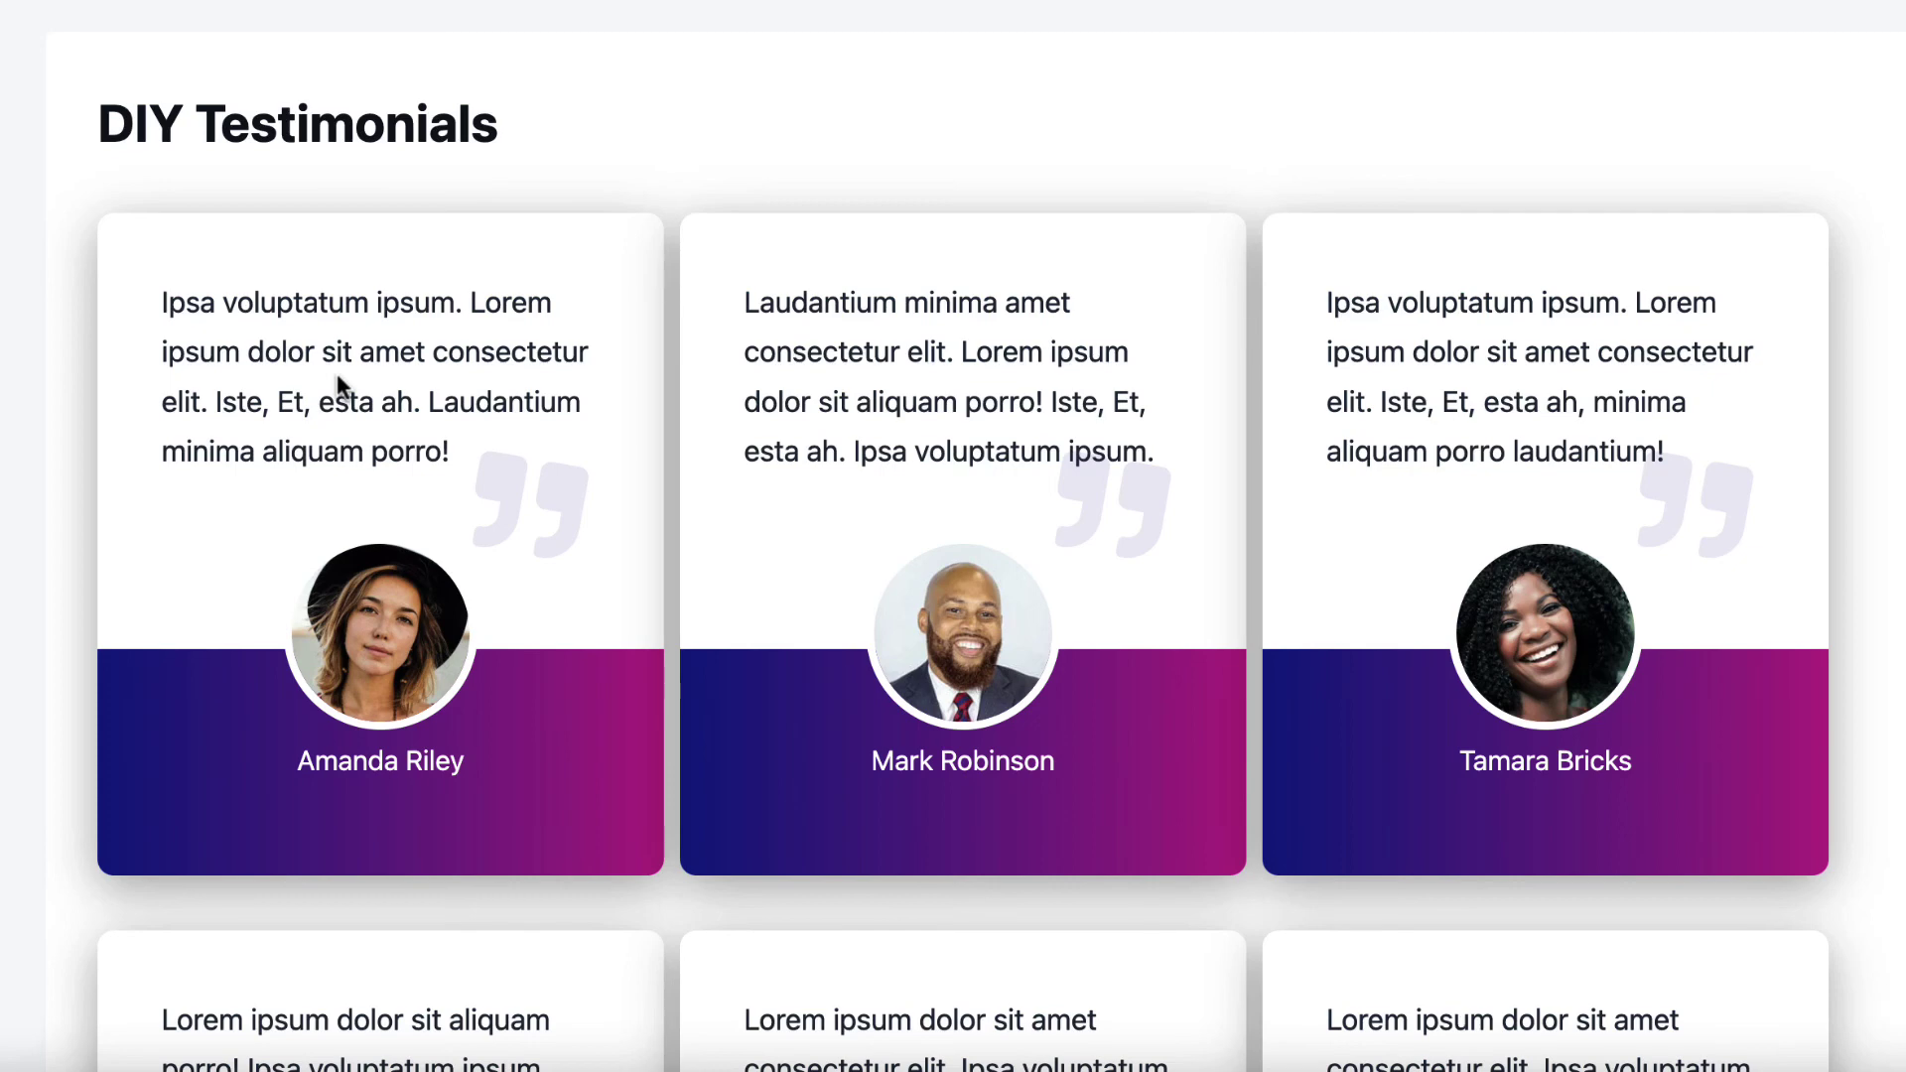
scroll(337, 373, "down", 8)
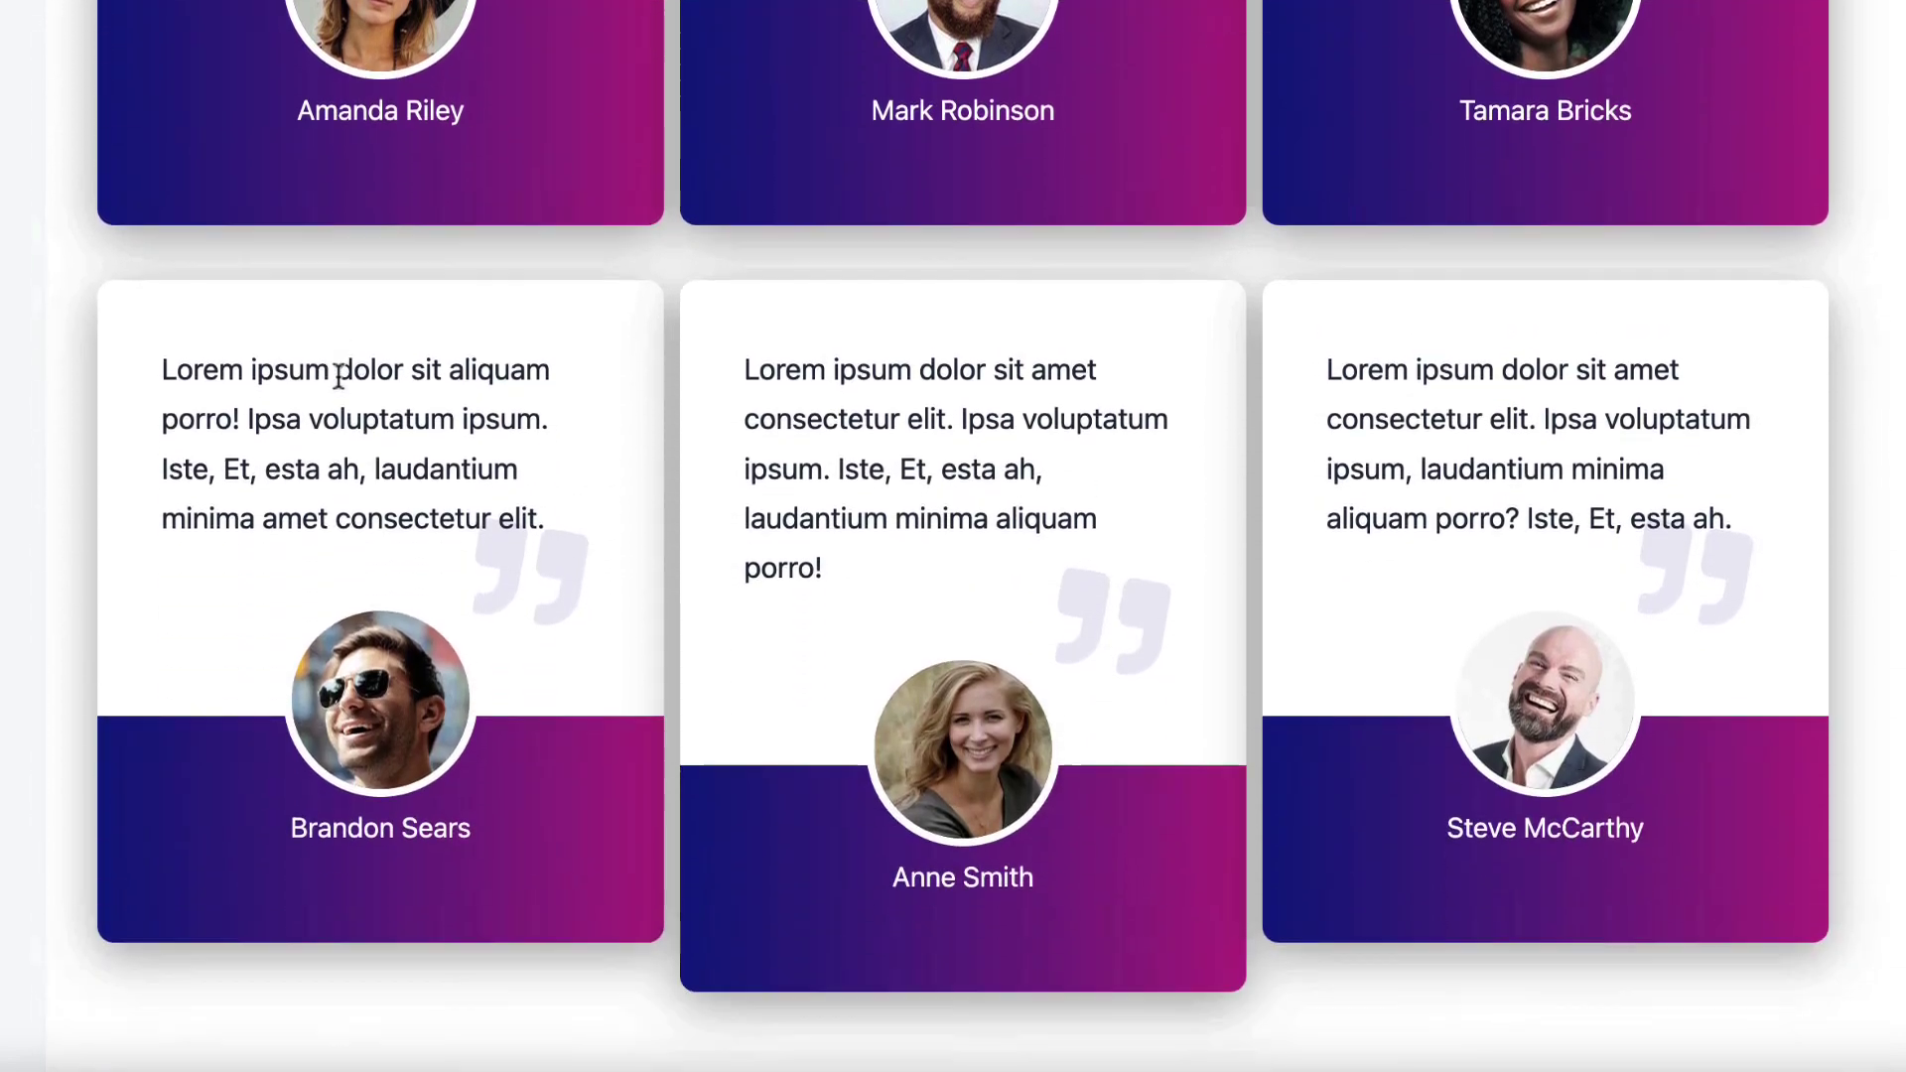
scroll(339, 376, "up", 10)
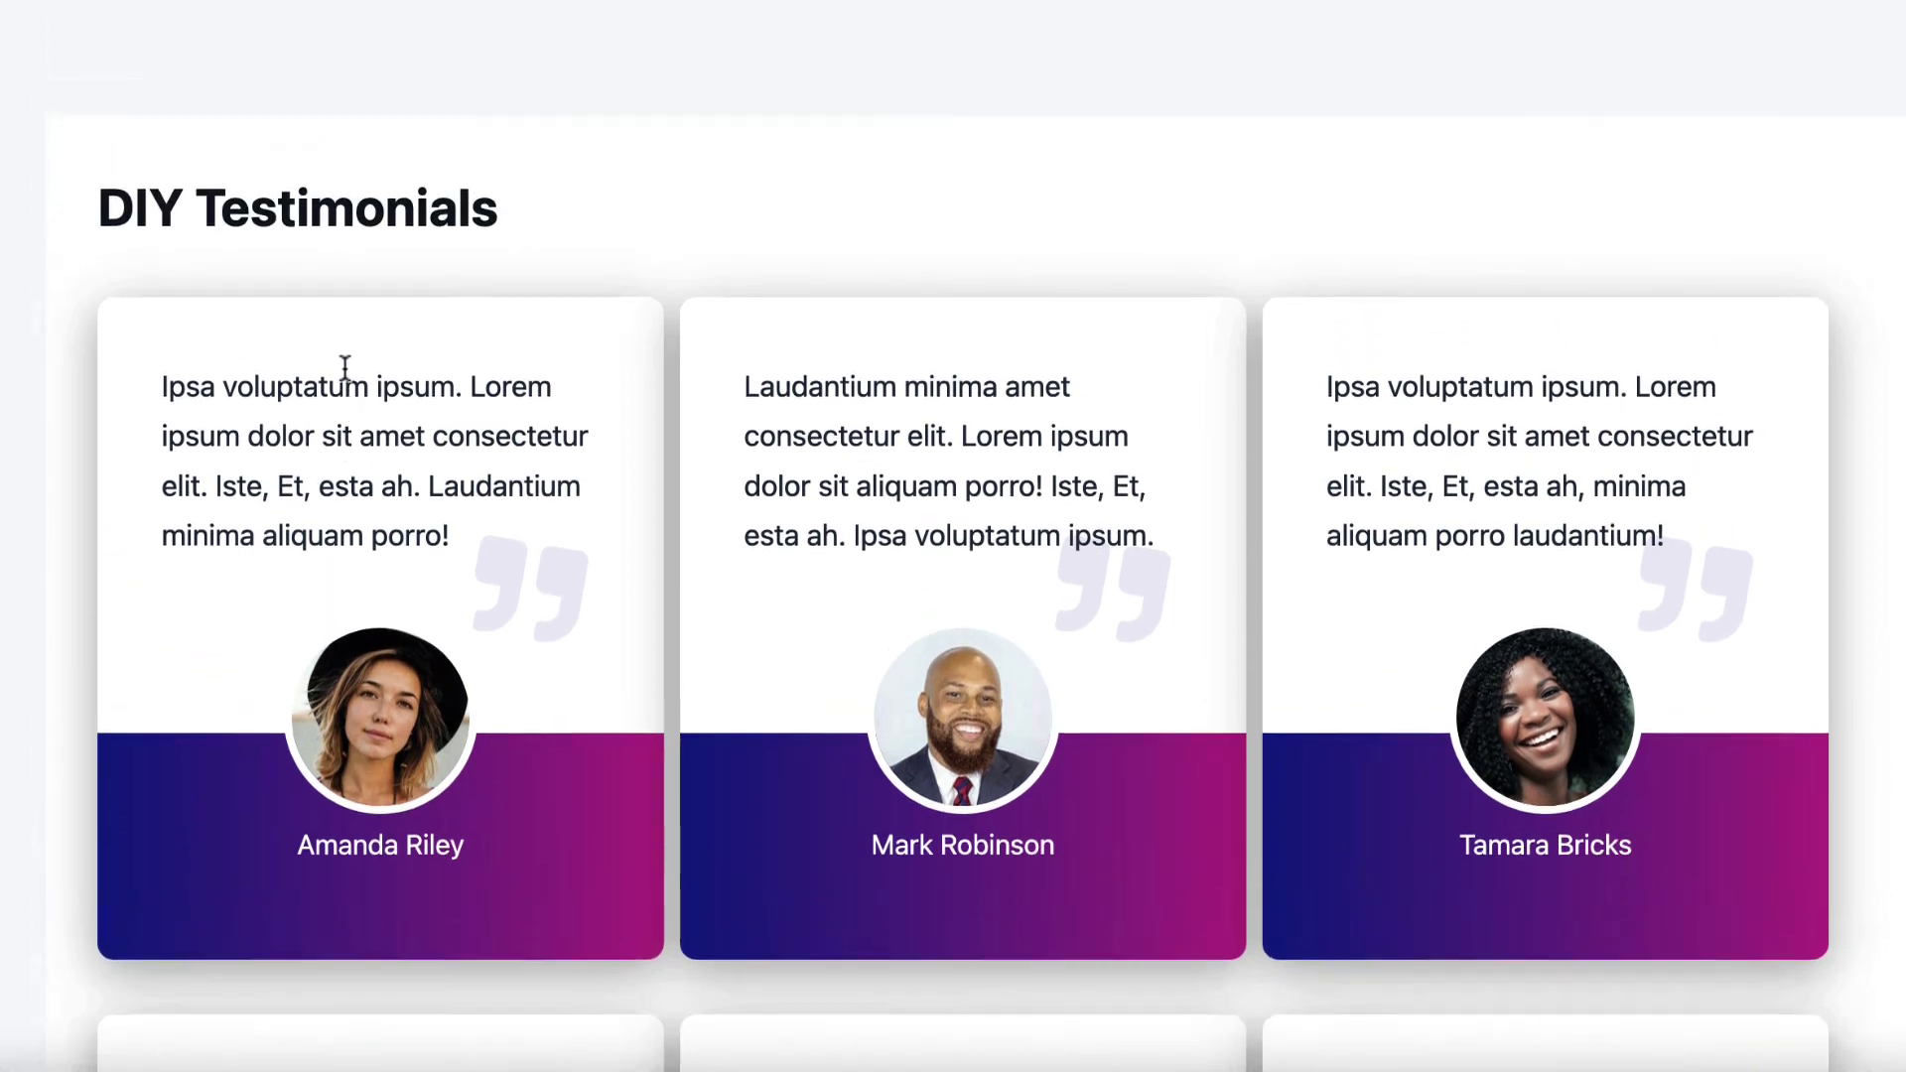